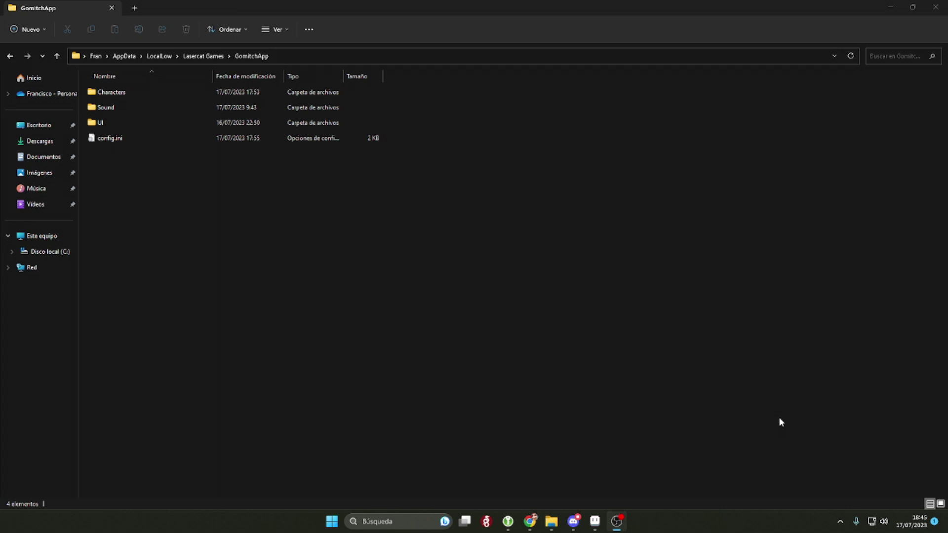
# Step: Open Characters > gomitch and preview char.json, char.png and icon.png
pyautogui.doubleClick(117, 93)
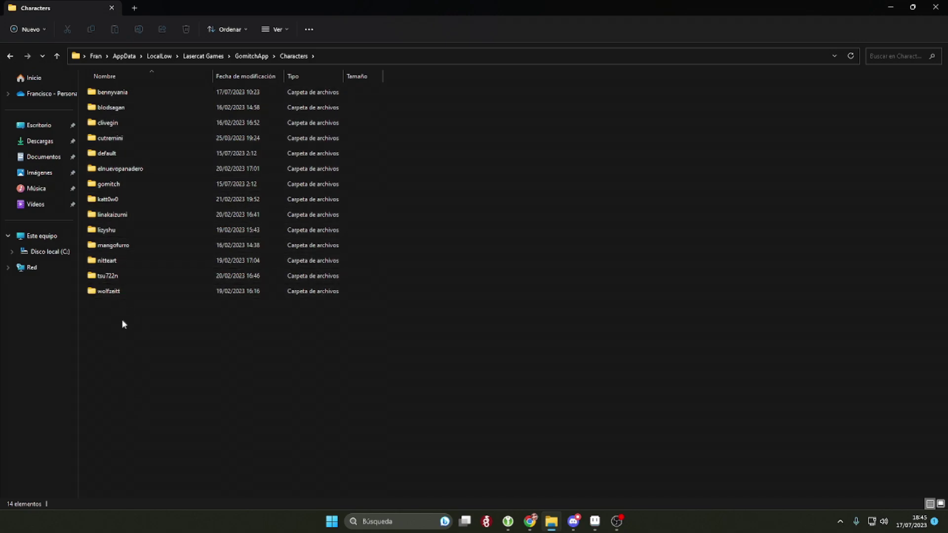
pyautogui.doubleClick(109, 186)
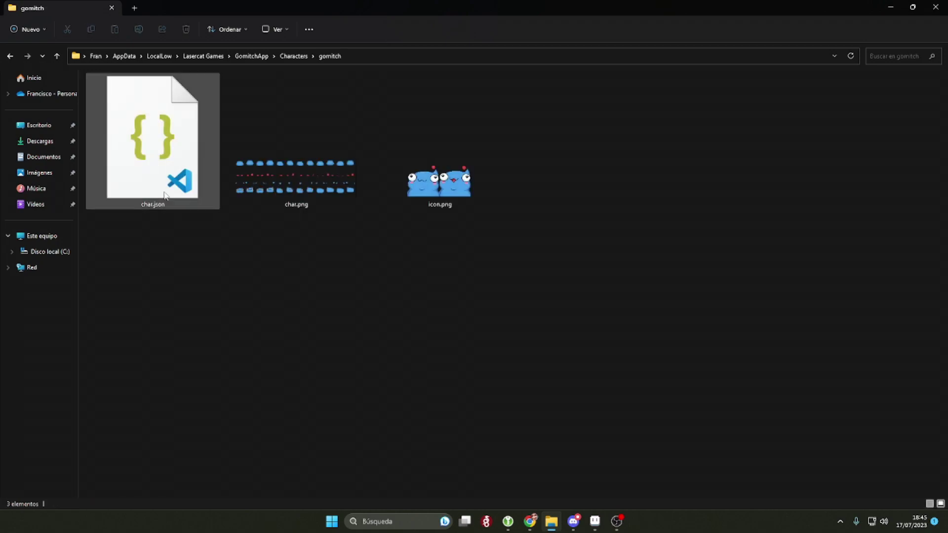
pyautogui.click(161, 193)
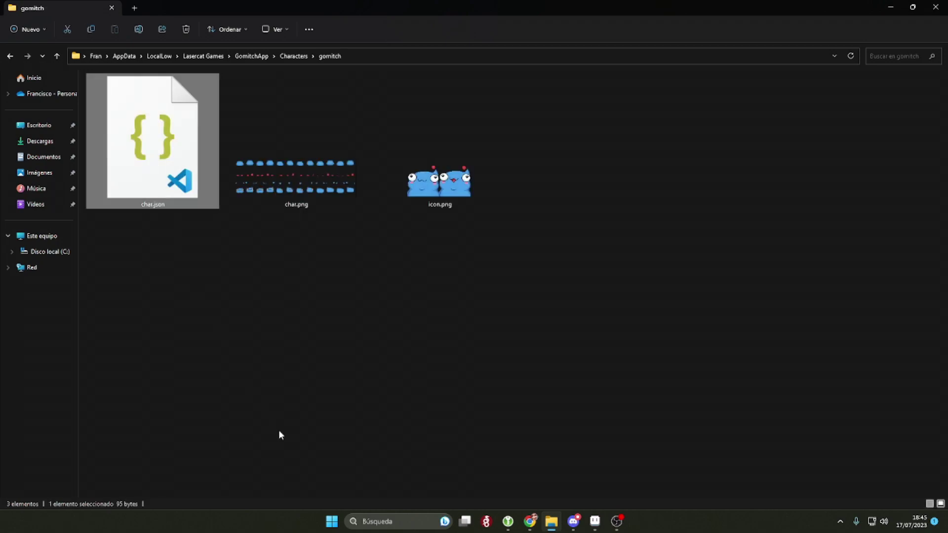
pyautogui.click(299, 179)
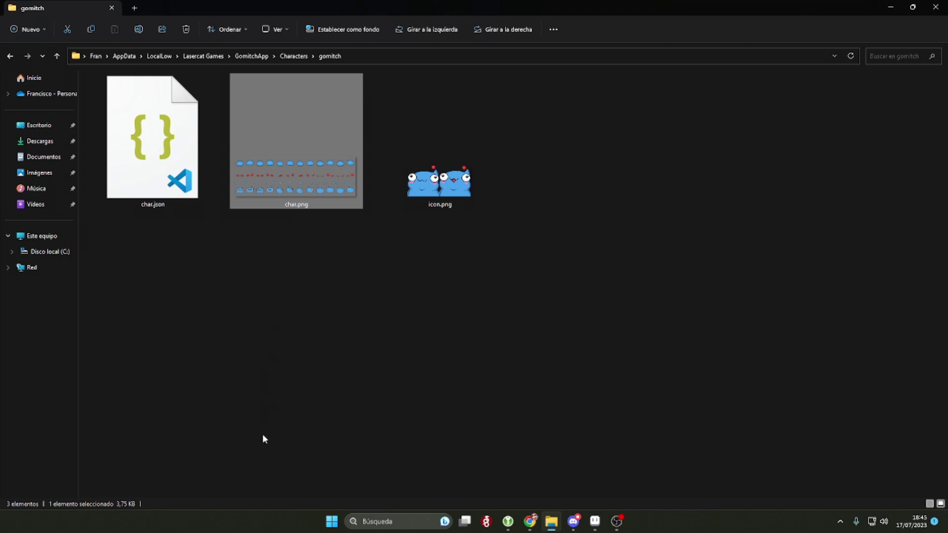
pyautogui.click(428, 191)
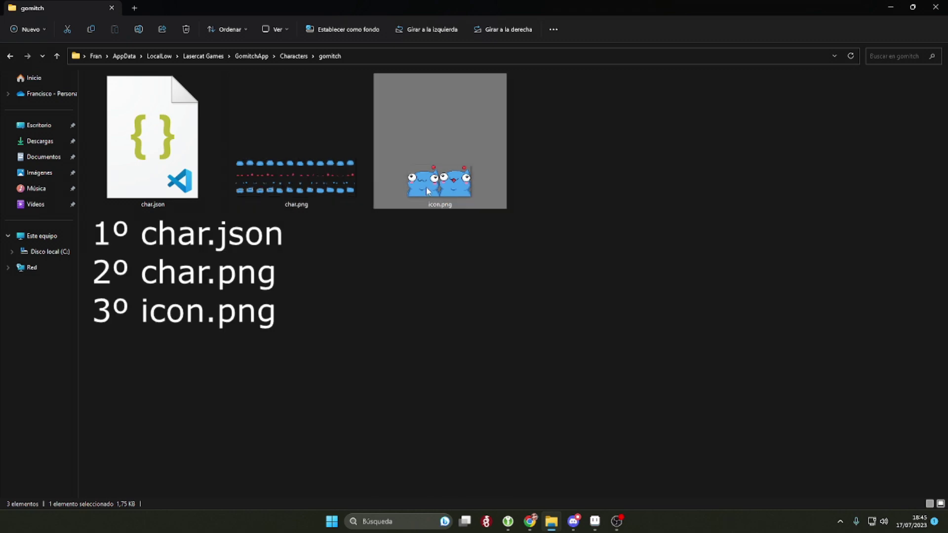
# Step: Open gomitch's char.json in Visual Studio Code, maximized
pyautogui.click(405, 338)
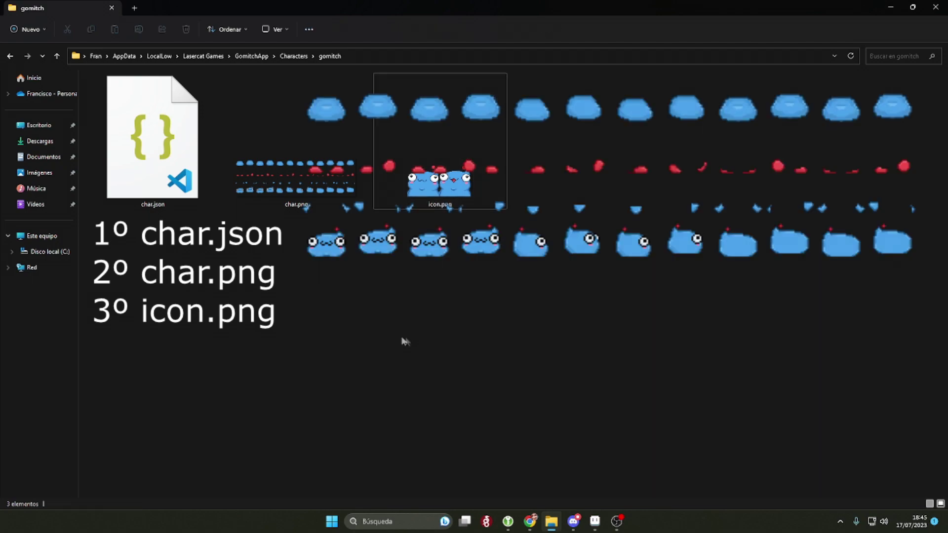
pyautogui.click(103, 151)
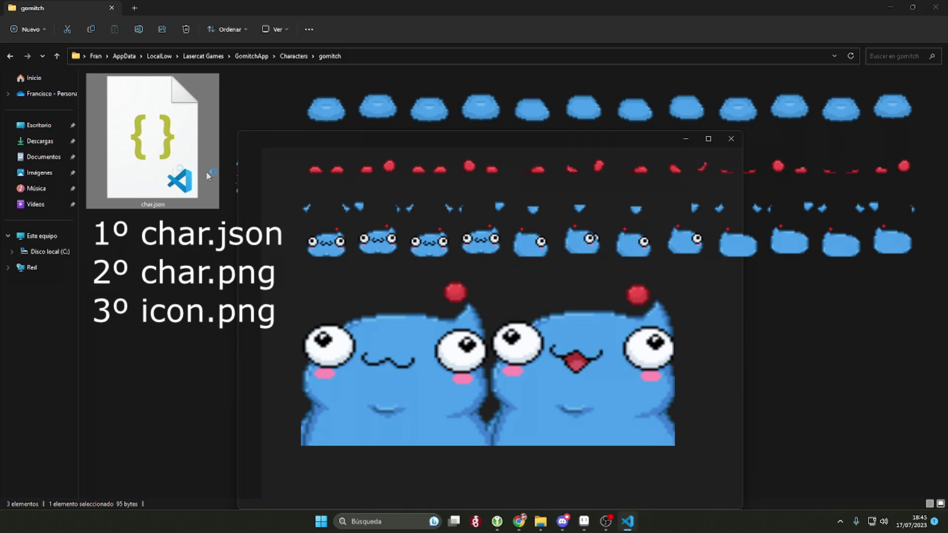
pyautogui.click(710, 138)
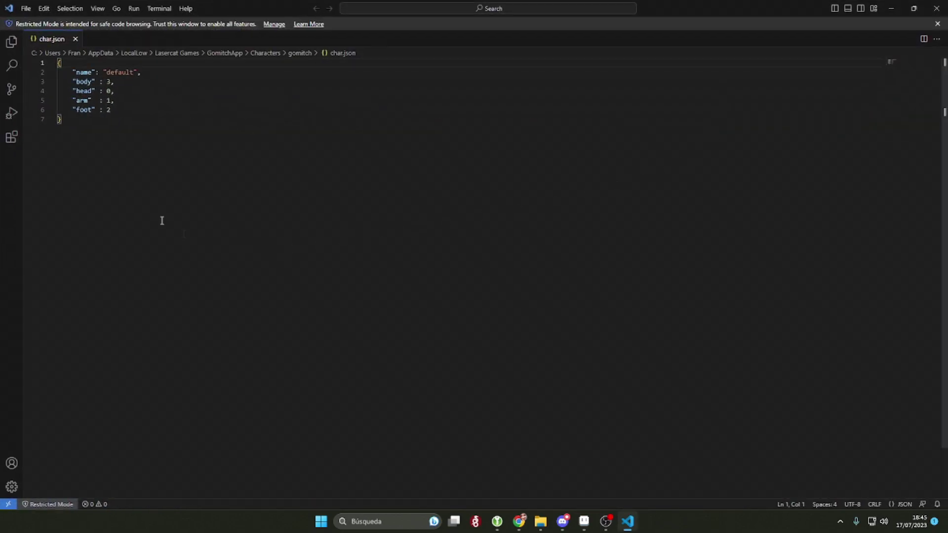
# Step: Highlight char.json's name, body, head, arm and foot lines, then close the file and VS Code
pyautogui.click(103, 72)
pyautogui.click(135, 125)
pyautogui.hotkey('ctrl', 'a')
pyautogui.click(178, 176)
pyautogui.moveTo(142, 72); pyautogui.dragTo(68, 72)
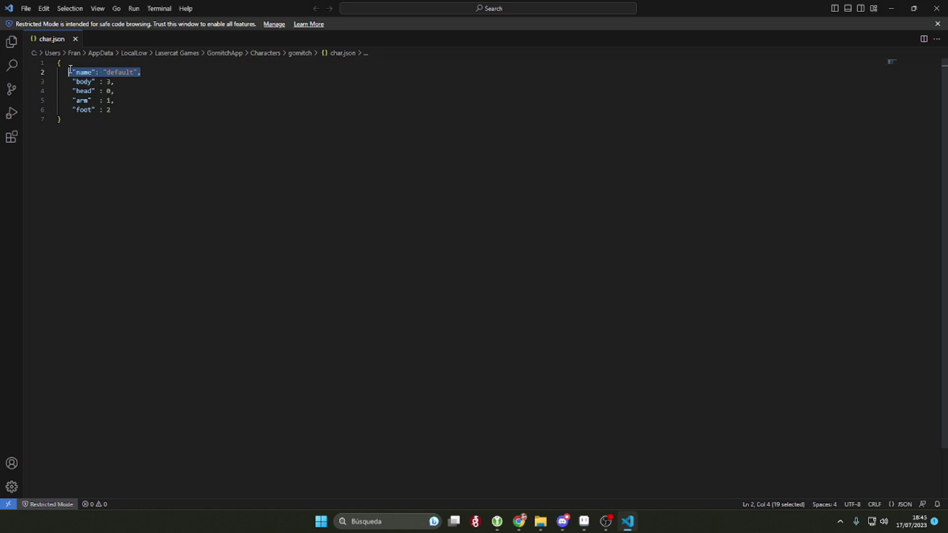
pyautogui.doubleClick(84, 82)
pyautogui.moveTo(124, 109); pyautogui.dragTo(74, 72)
pyautogui.click(156, 148)
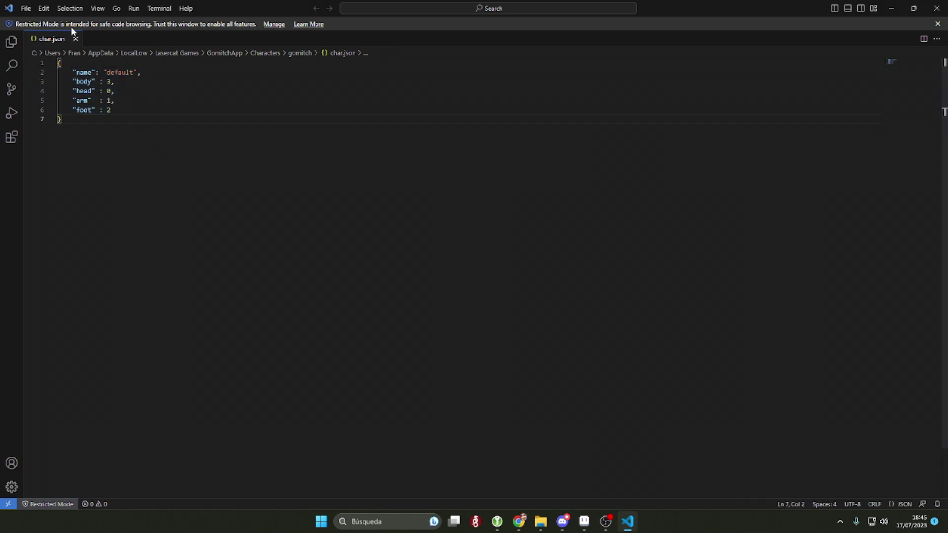
pyautogui.click(75, 39)
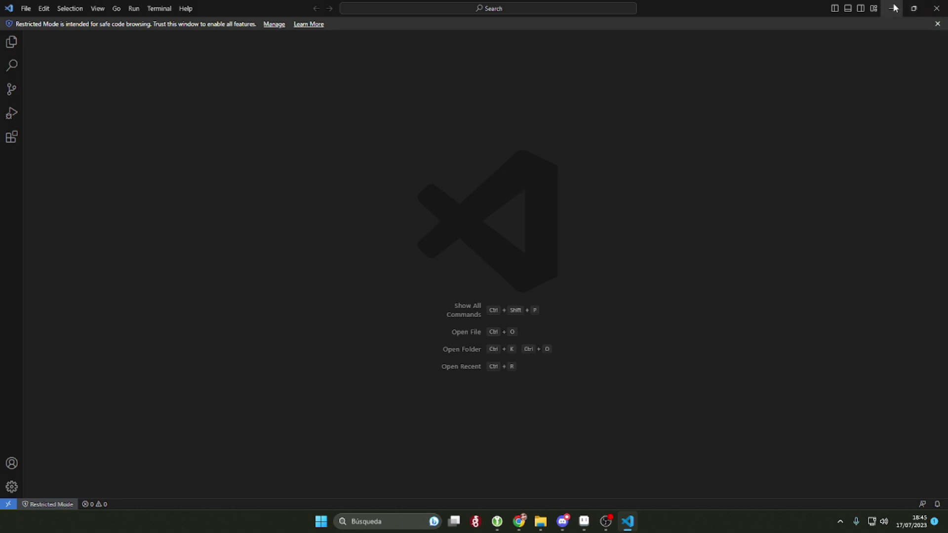
pyautogui.click(937, 8)
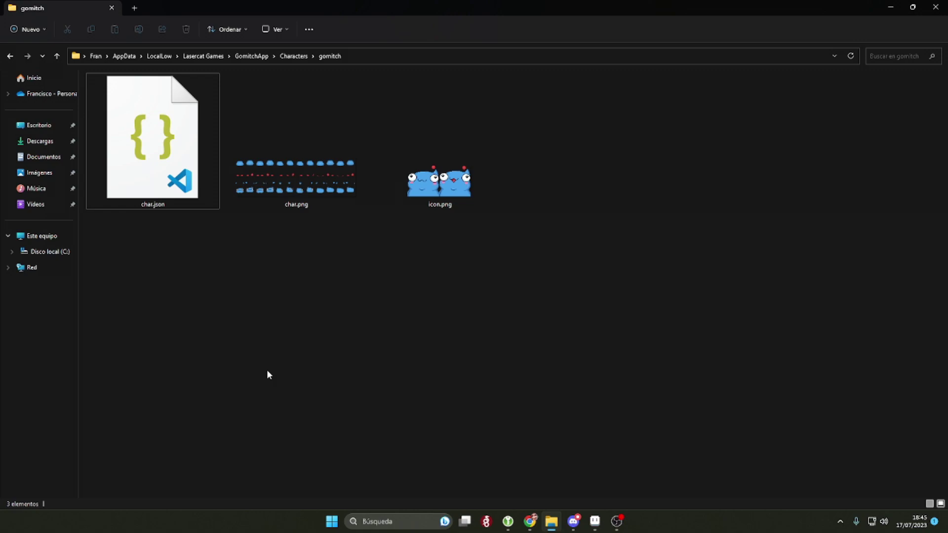
# Step: Create a new folder named gomiken inside the Characters directory
pyautogui.click(299, 58)
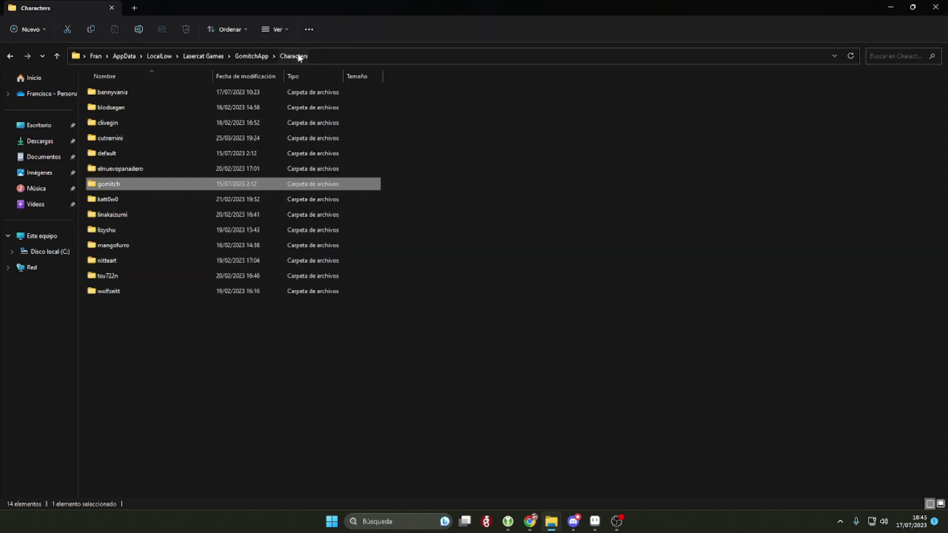
pyautogui.rightClick(125, 364)
pyautogui.moveTo(193, 321)
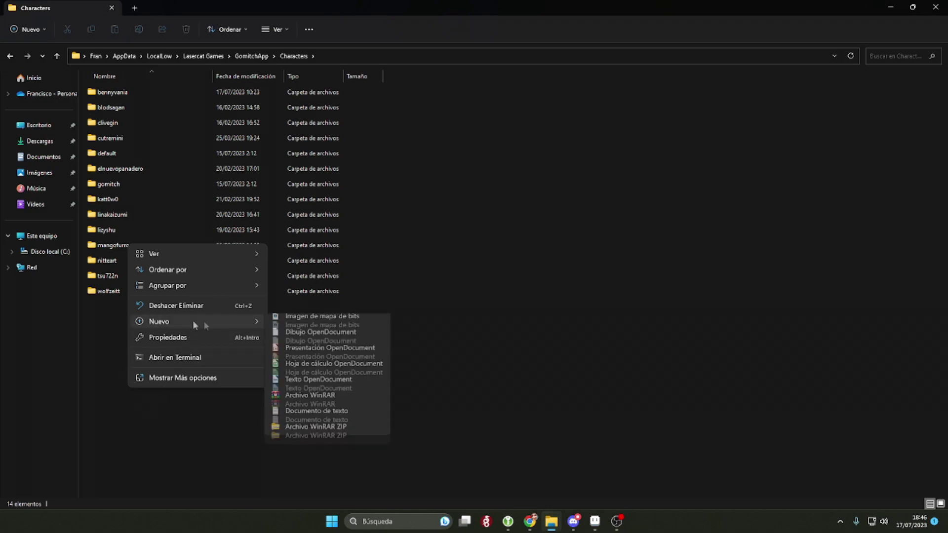
pyautogui.click(339, 322)
pyautogui.write('gom')
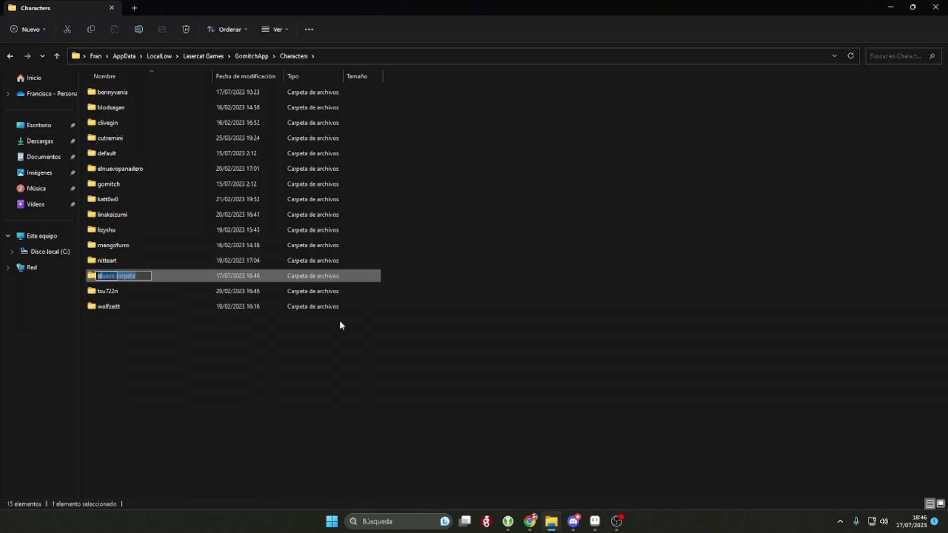
pyautogui.write('iken')
pyautogui.press('Return')
pyautogui.press('Return')
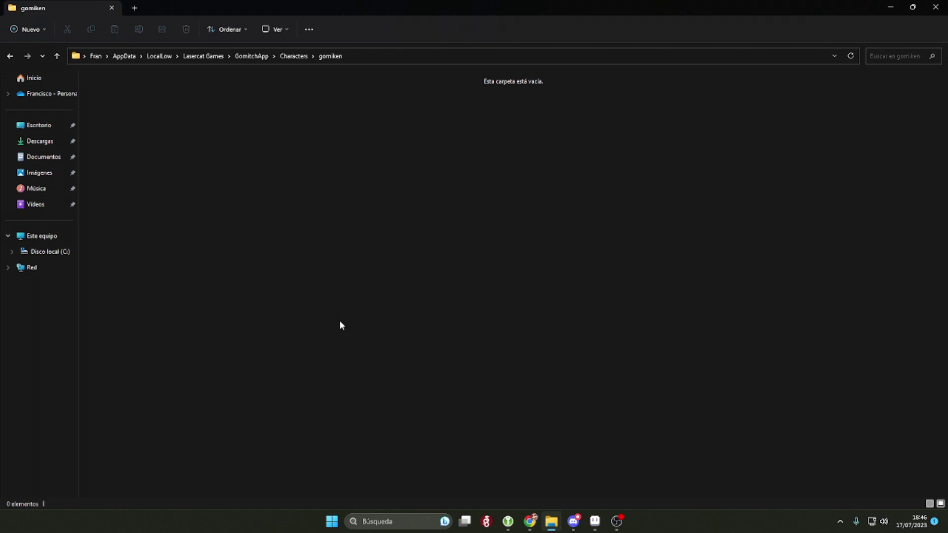
pyautogui.click(595, 523)
# Step: Create a new 32×32 RGBA sprite with a transparent background via File > New
pyautogui.click(11, 17)
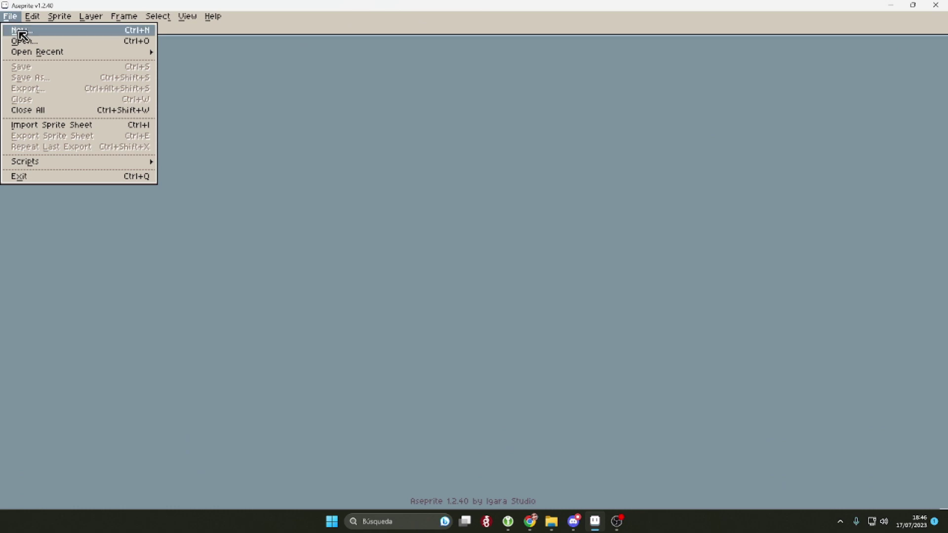
pyautogui.click(22, 31)
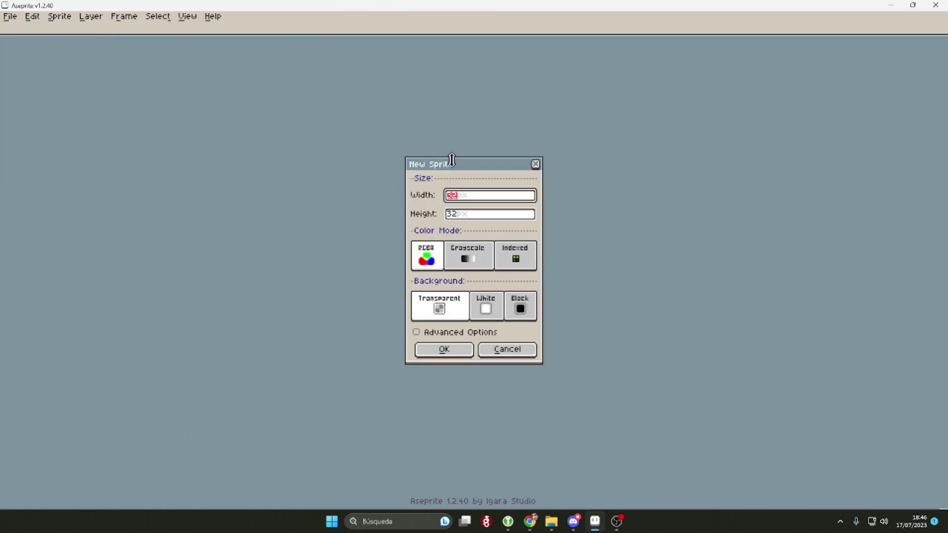
pyautogui.moveTo(464, 167); pyautogui.dragTo(457, 167)
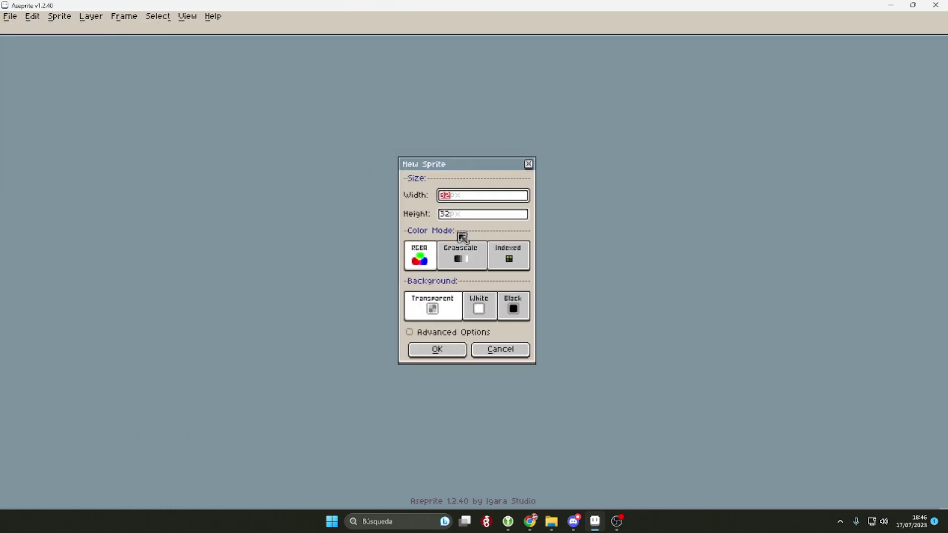
pyautogui.click(488, 214)
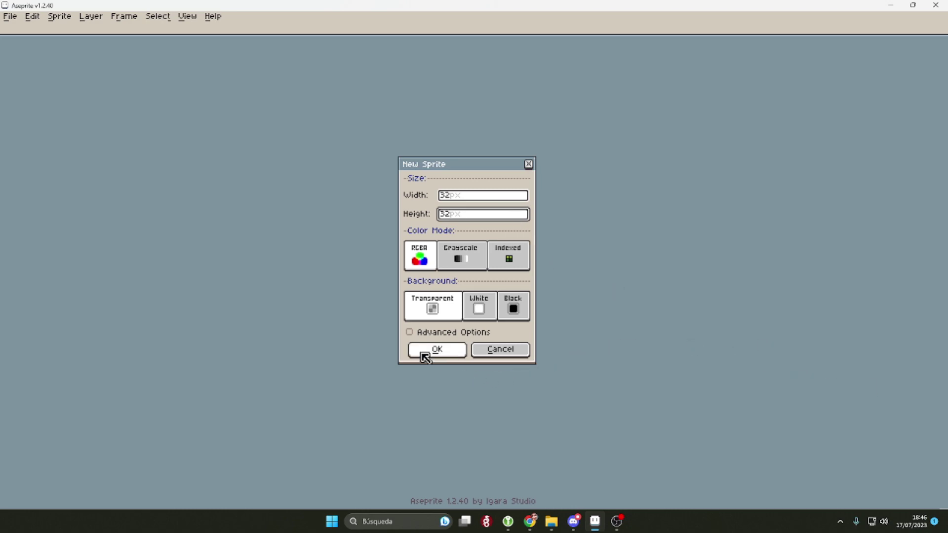
pyautogui.click(425, 356)
pyautogui.scroll(2, 550, 176)
pyautogui.moveTo(561, 247); pyautogui.dragTo(588, 226)
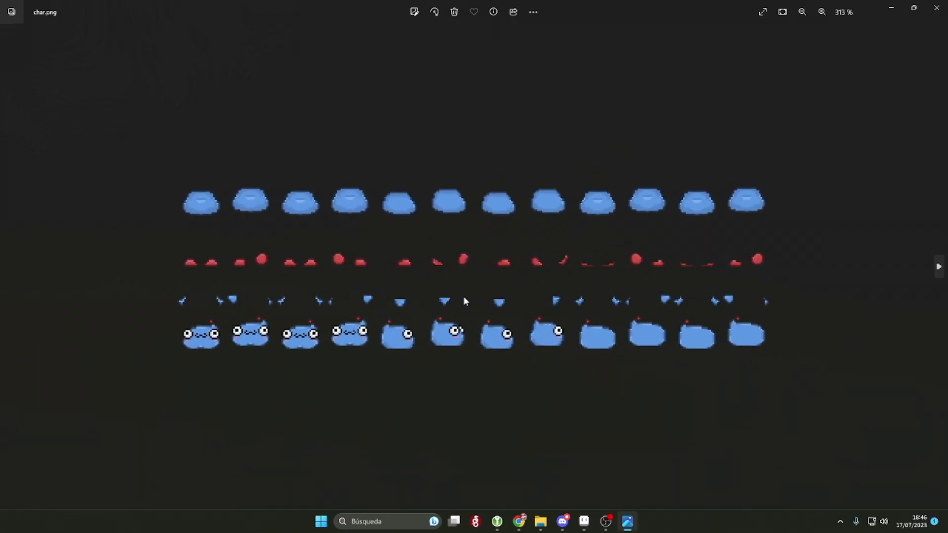
pyautogui.scroll(2, 464, 296)
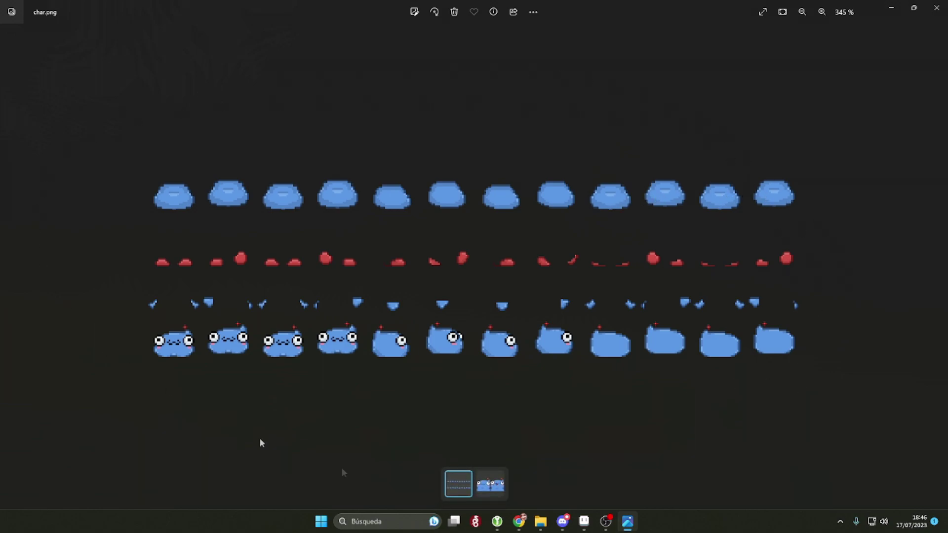
pyautogui.click(891, 7)
# Step: Extend the sprite to 12 frames with Alt+N, returning to frame 1
pyautogui.click(585, 522)
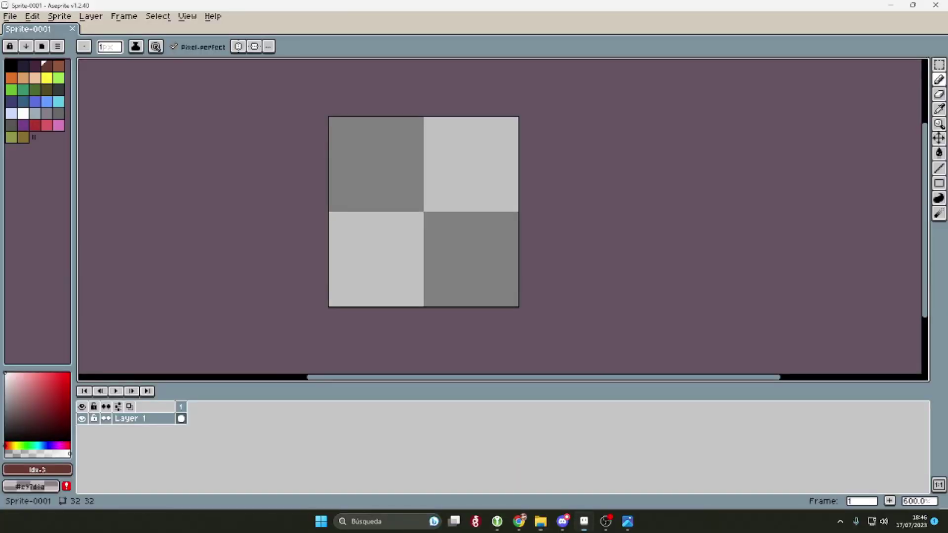
pyautogui.click(181, 419)
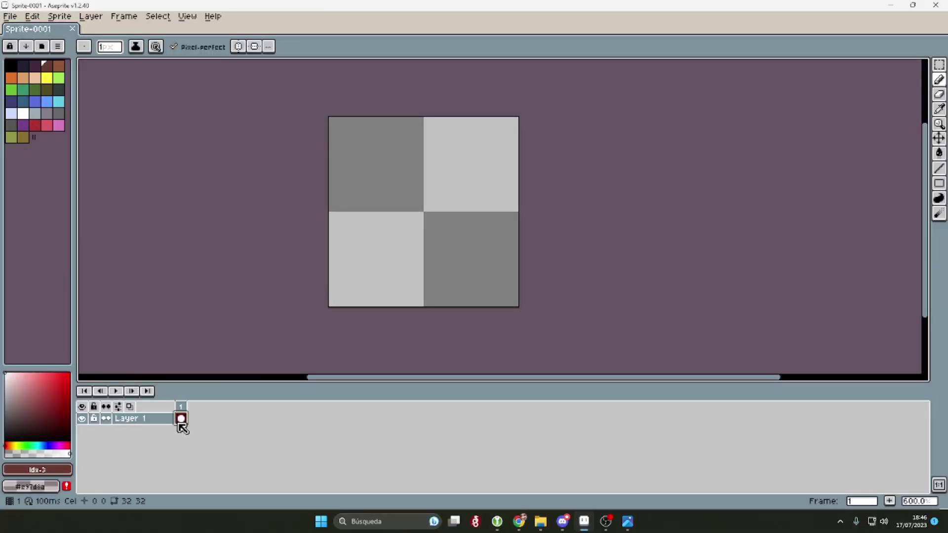
pyautogui.hotkey('alt', 'n')
pyautogui.hotkey('alt', 'n')
pyautogui.hotkey('alt', 'n')
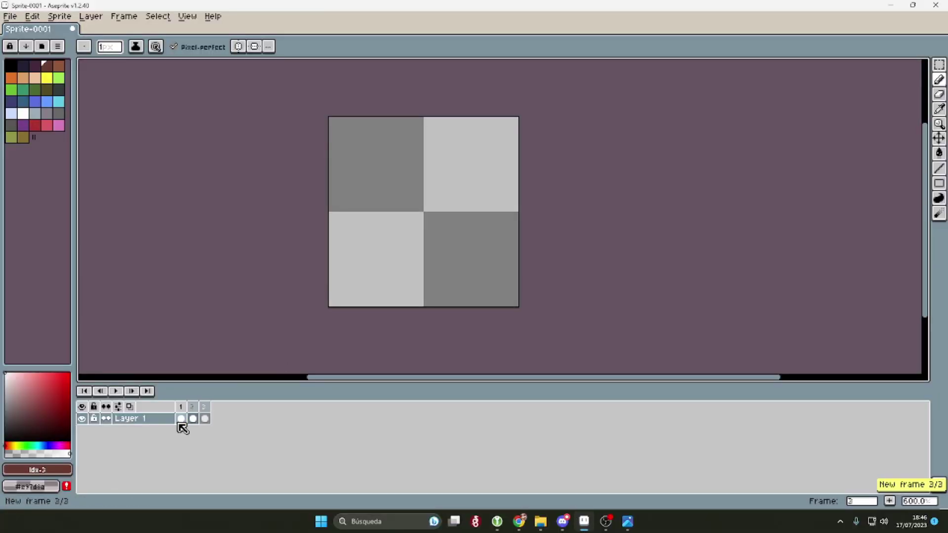
pyautogui.hotkey('alt', 'n')
pyautogui.hotkey('alt', 'n')
pyautogui.hotkey('alt', 'n')
pyautogui.hotkey('alt', 'n')
pyautogui.hotkey('alt', 'n')
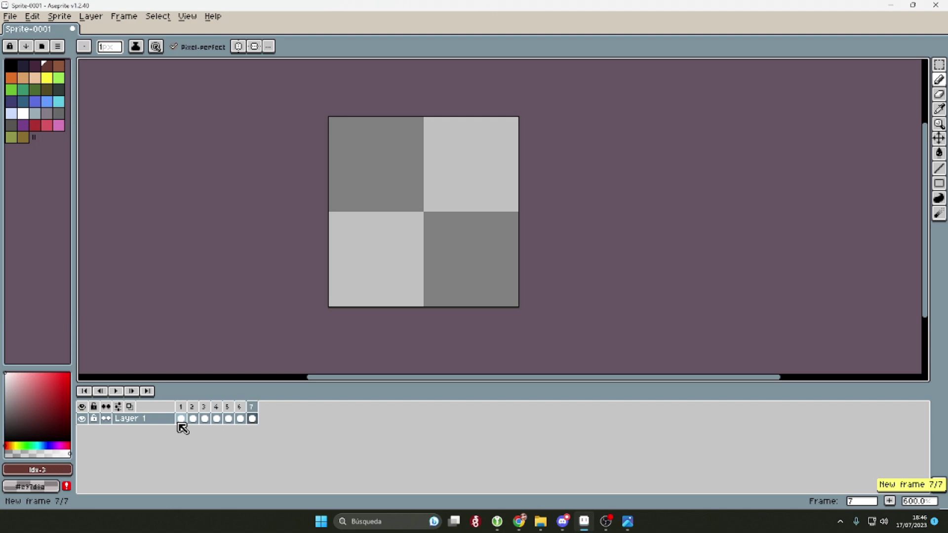
pyautogui.hotkey('alt', 'n')
pyautogui.hotkey('alt', 'n')
pyautogui.hotkey('alt', 'n')
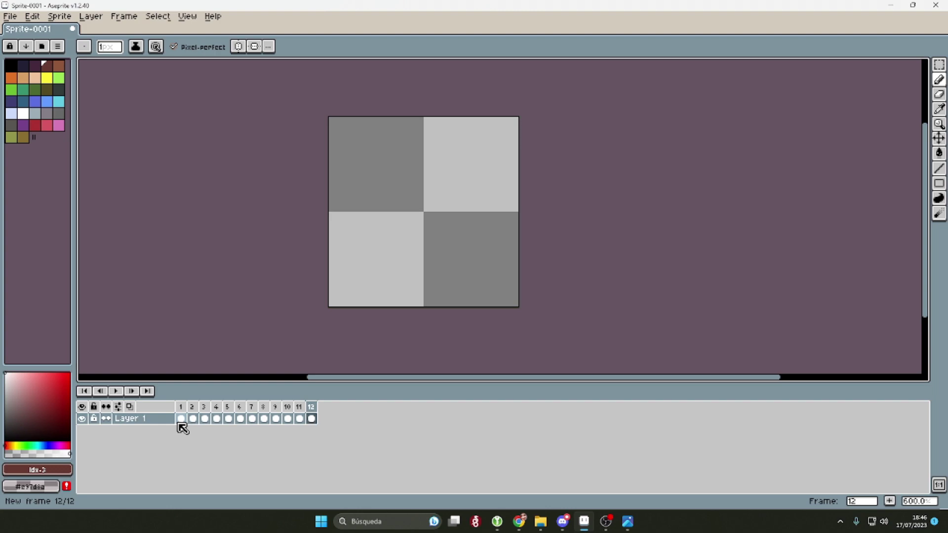
pyautogui.click(180, 421)
# Step: Add new layers with Shift+N so Layer 1 through Layer 4 are stacked
pyautogui.rightClick(159, 422)
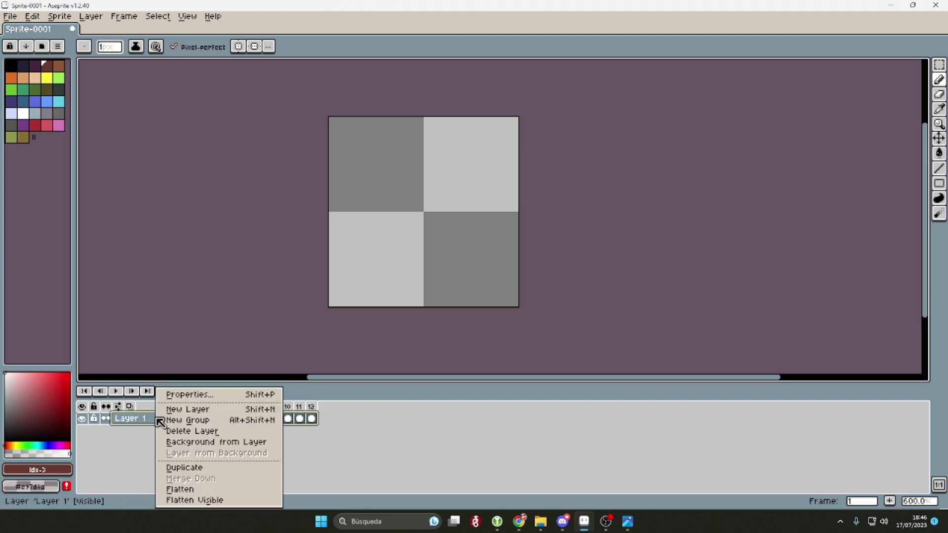
pyautogui.click(151, 426)
pyautogui.rightClick(151, 426)
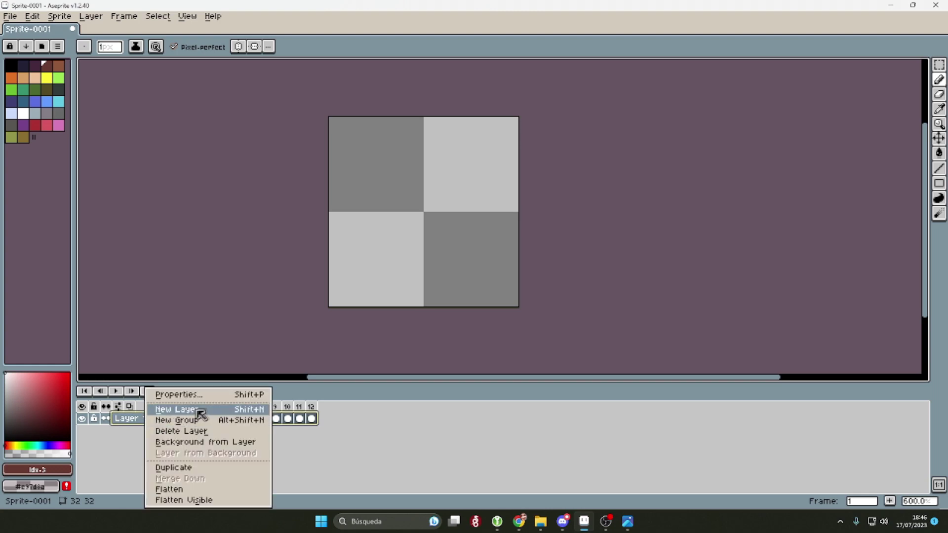
pyautogui.click(479, 469)
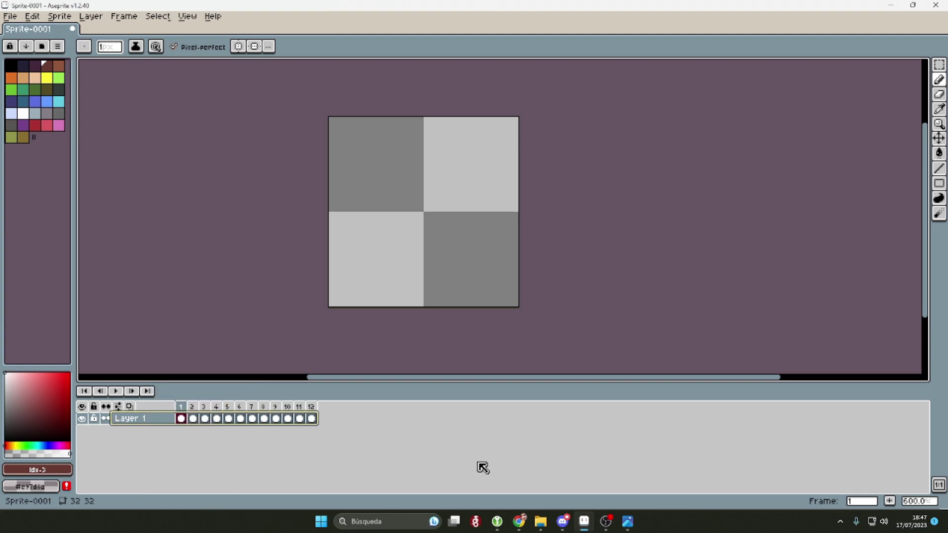
pyautogui.hotkey('shift', 'n')
pyautogui.hotkey('shift', 'n')
pyautogui.hotkey('shift', 'n')
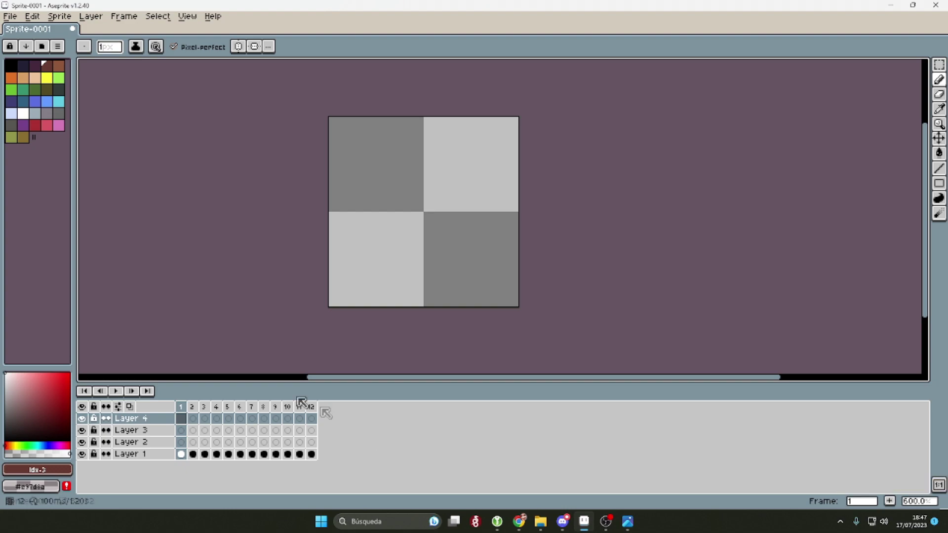
pyautogui.click(206, 454)
pyautogui.click(181, 455)
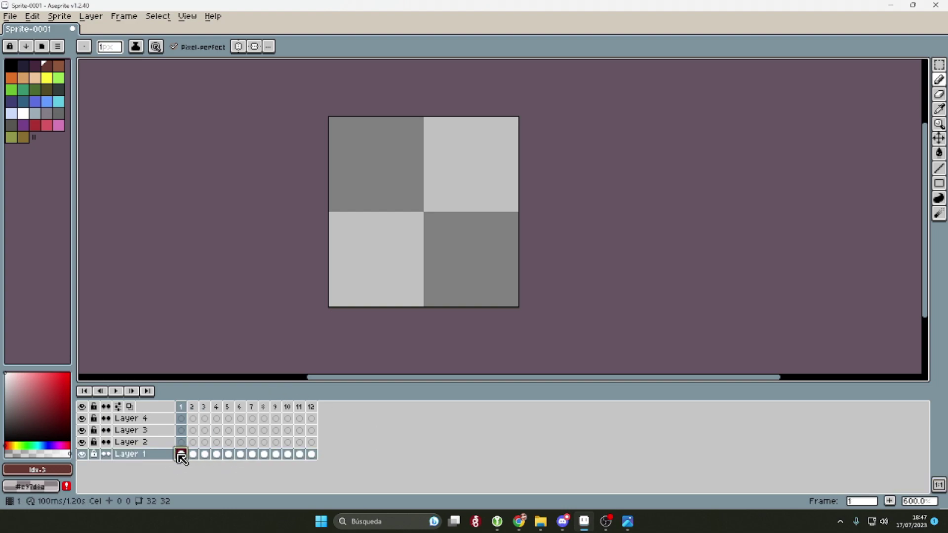
pyautogui.click(147, 419)
# Step: Rename Layer 4 to 'head' and Layer 3 to 'arms'
pyautogui.click(157, 455)
pyautogui.click(154, 421)
pyautogui.doubleClick(156, 421)
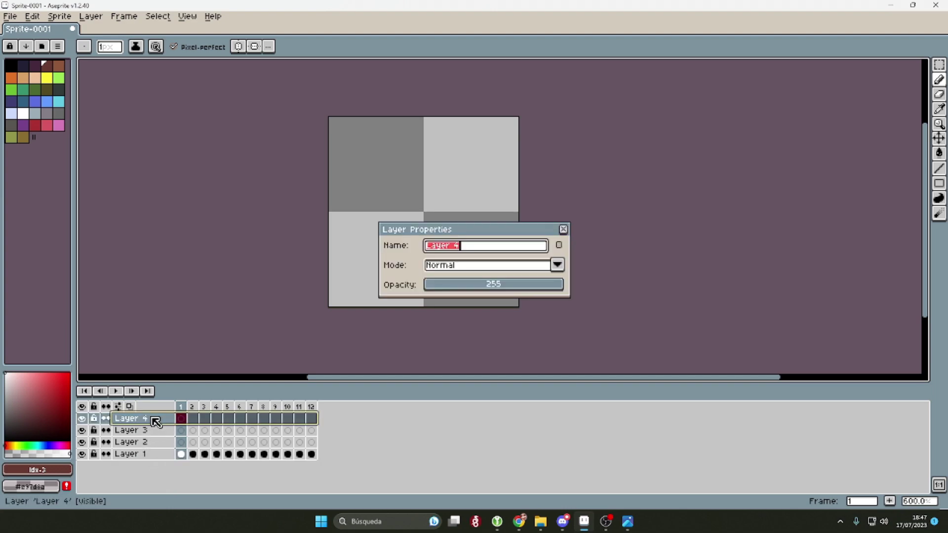
pyautogui.write('head')
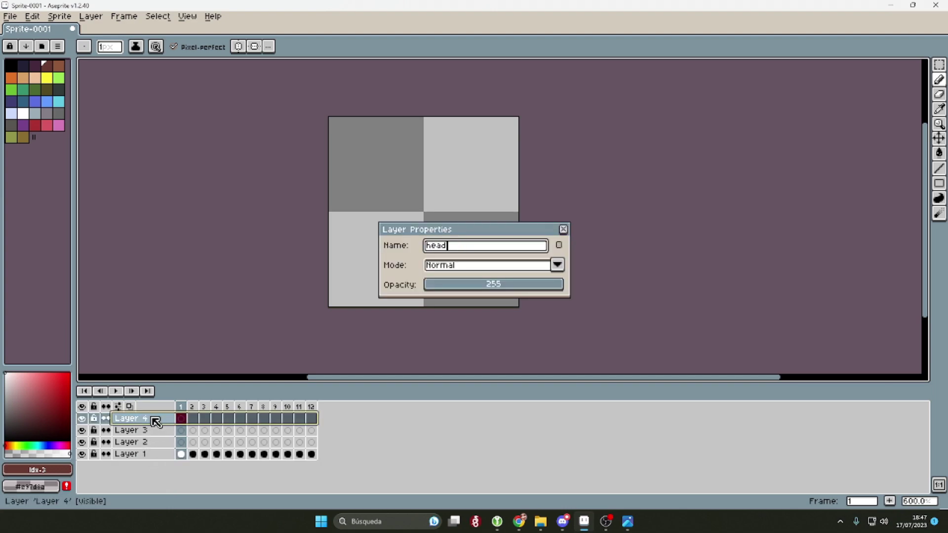
pyautogui.press('Return')
pyautogui.click(155, 431)
pyautogui.doubleClick(155, 431)
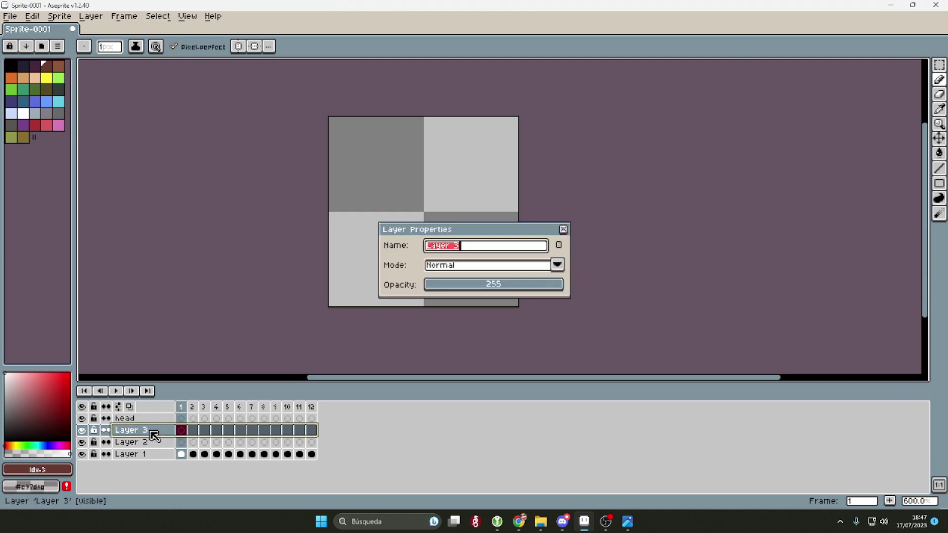
pyautogui.write('arms')
pyautogui.press('Return')
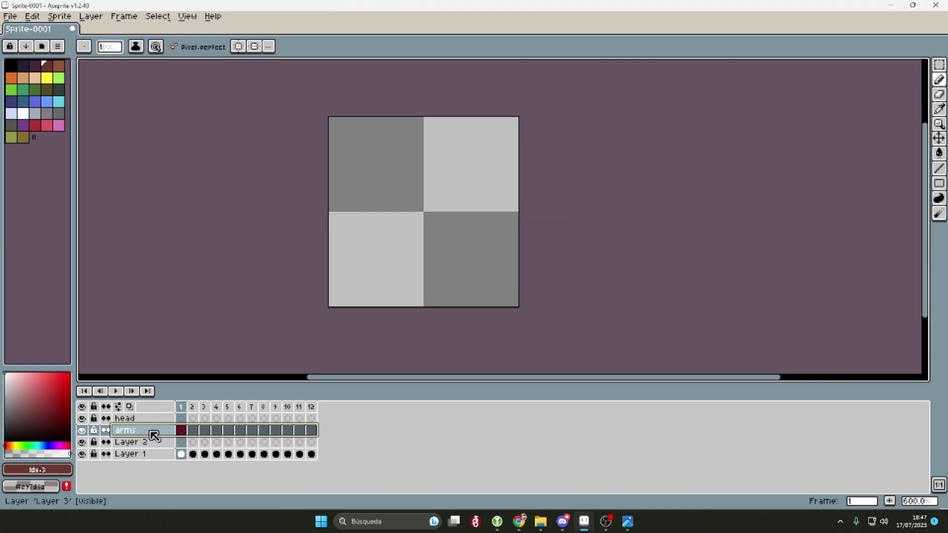
# Step: Rename Layer 2 to 'legs' and Layer 1 to 'body'
pyautogui.click(147, 442)
pyautogui.doubleClick(146, 444)
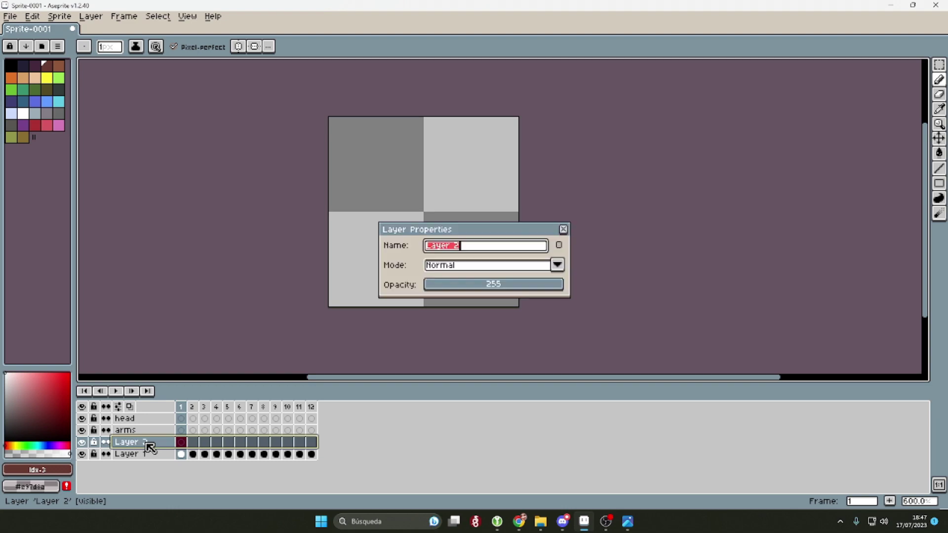
pyautogui.write('legs')
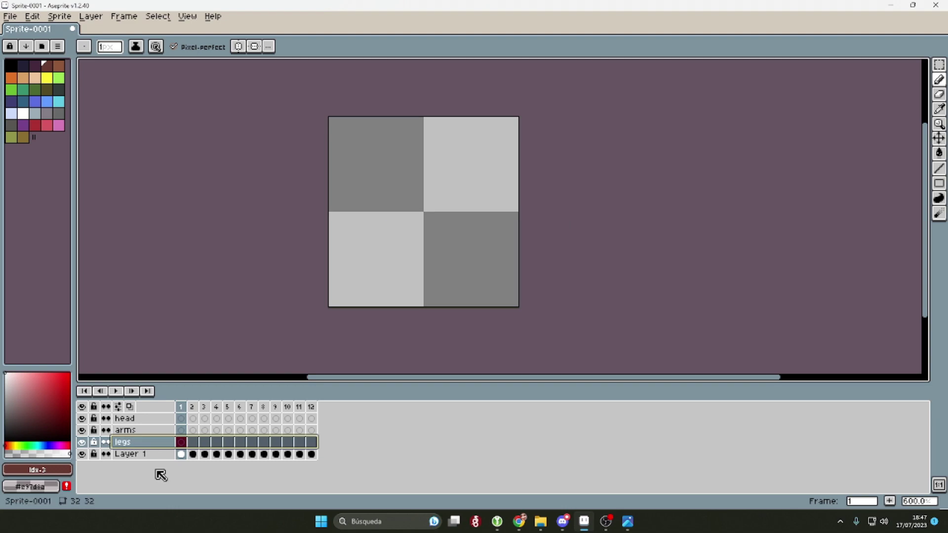
pyautogui.doubleClick(141, 455)
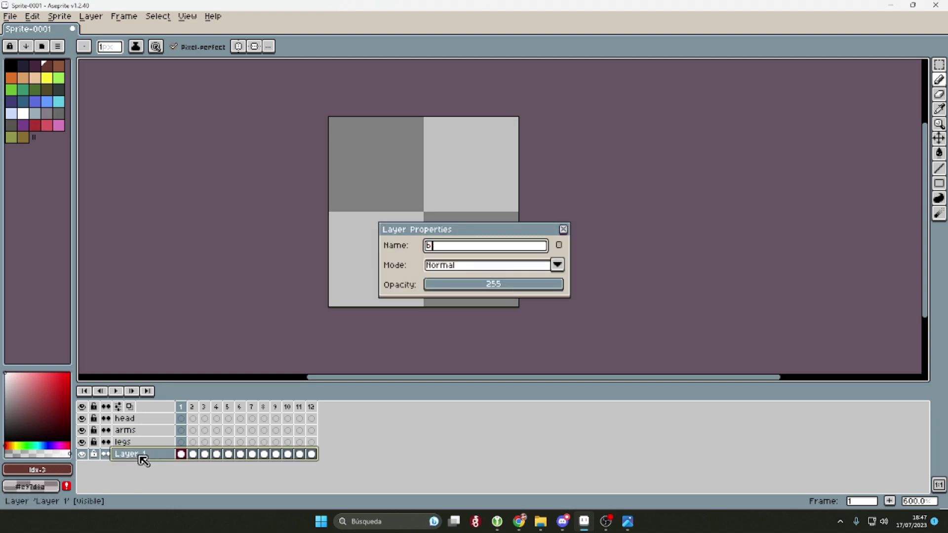
pyautogui.press('Return')
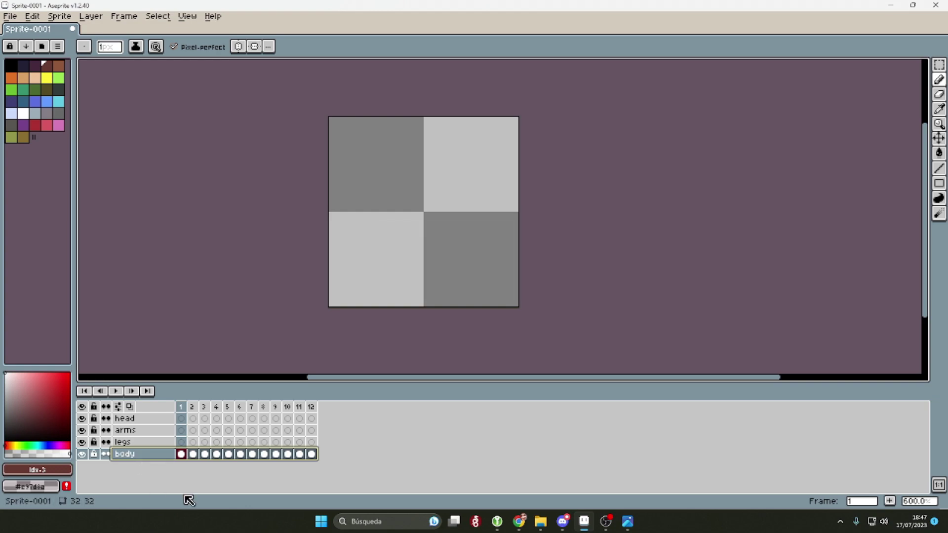
pyautogui.click(183, 454)
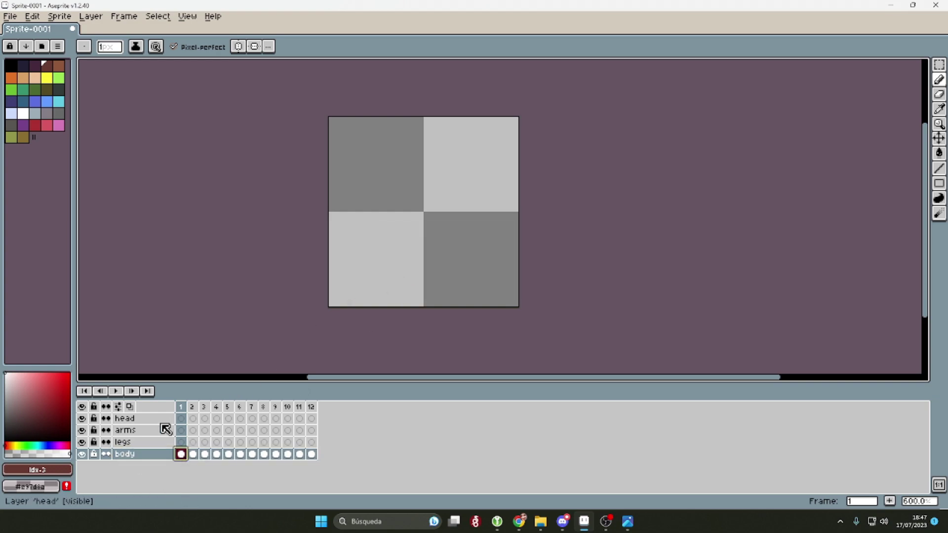
pyautogui.moveTo(190, 413); pyautogui.dragTo(221, 413)
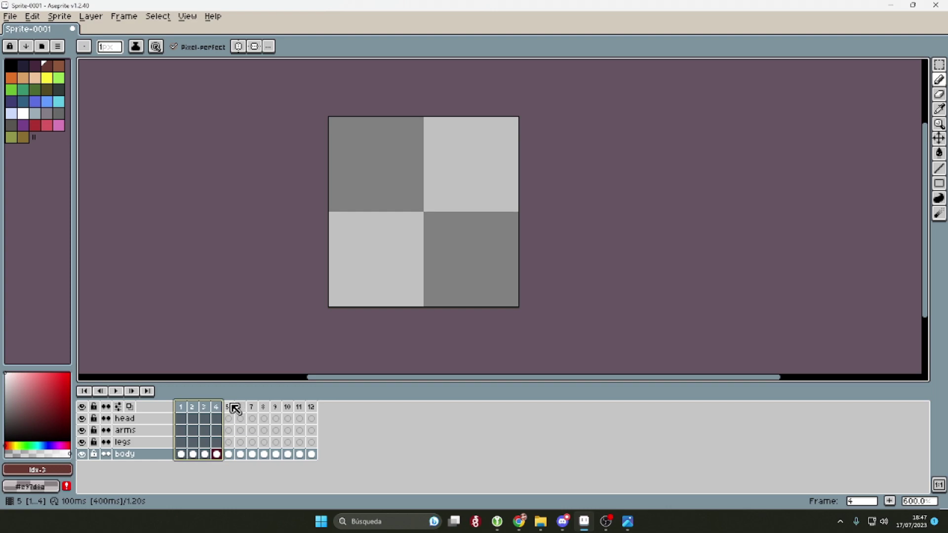
pyautogui.moveTo(228, 406); pyautogui.dragTo(251, 408)
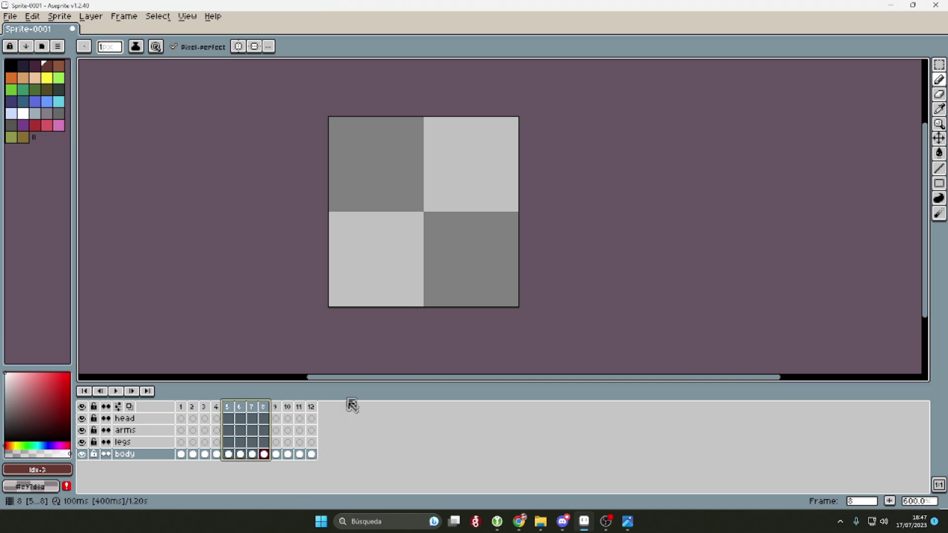
pyautogui.moveTo(279, 408); pyautogui.dragTo(318, 410)
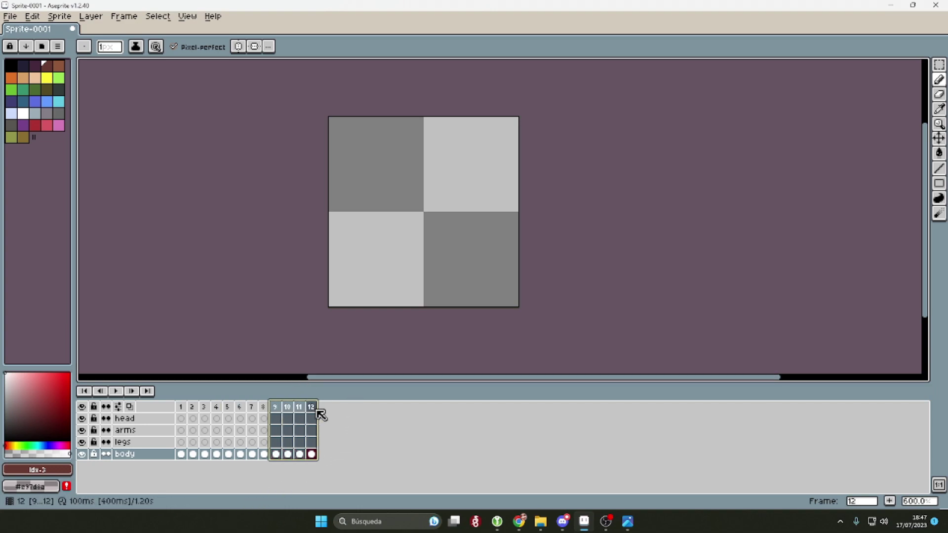
pyautogui.click(183, 408)
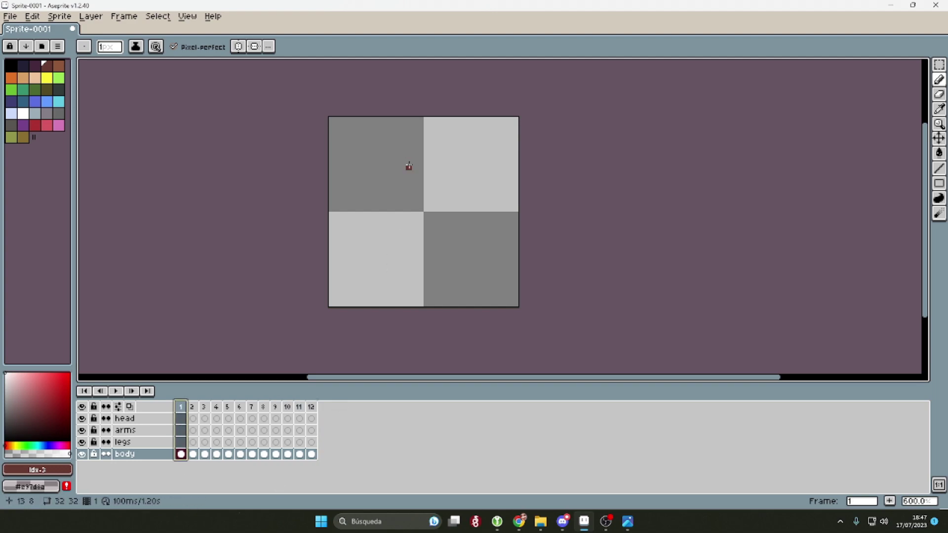
# Step: Draw a black circle outline with the Ellipse tool on the body layer
pyautogui.scroll(1, 415, 179)
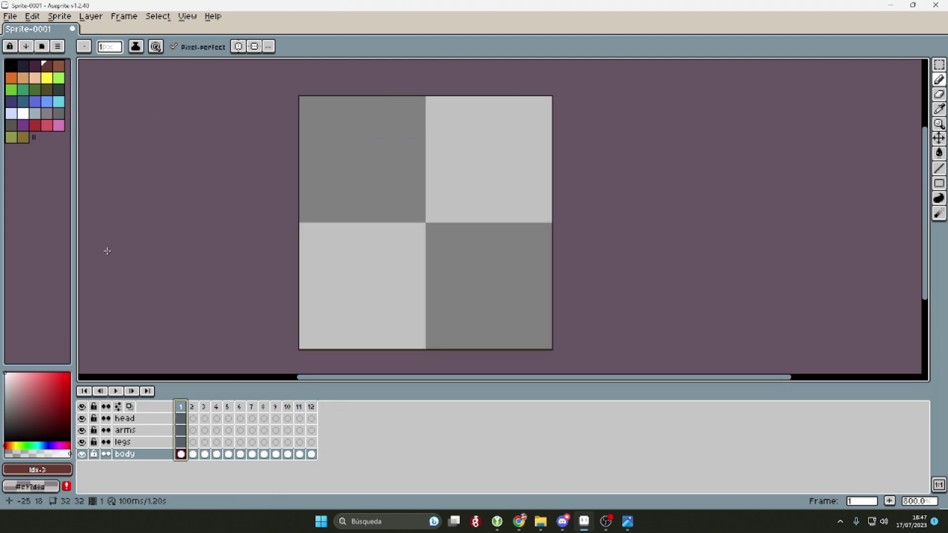
pyautogui.click(153, 458)
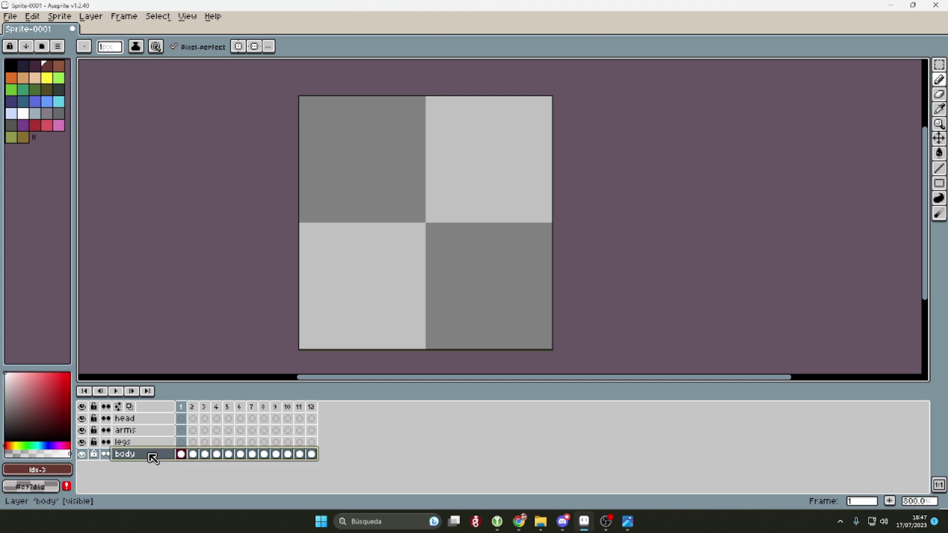
pyautogui.click(14, 70)
pyautogui.scroll(2, 427, 232)
pyautogui.scroll(-2, 421, 227)
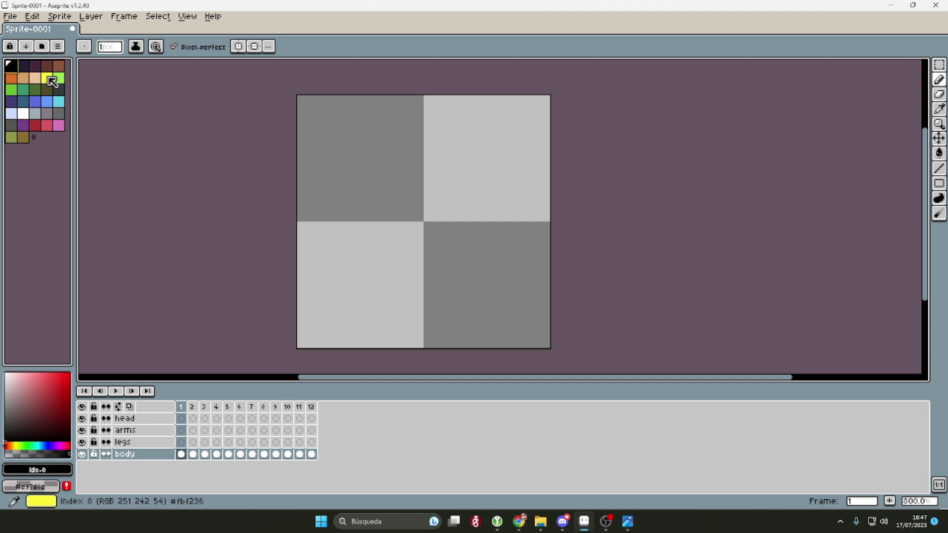
pyautogui.click(939, 64)
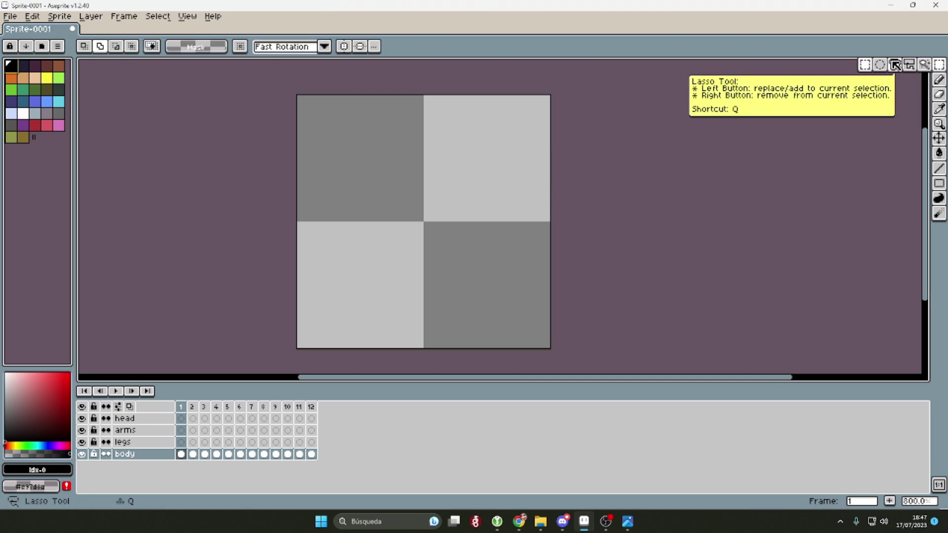
pyautogui.click(939, 168)
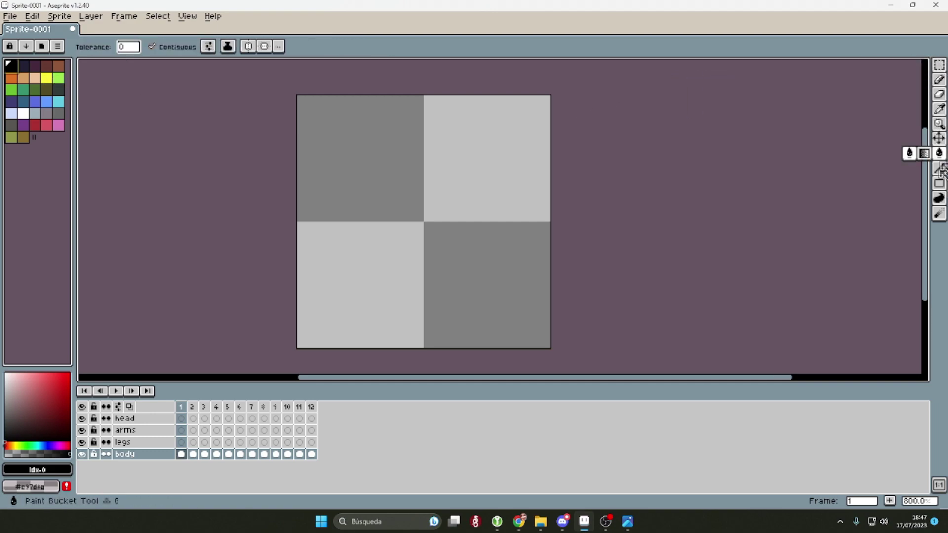
pyautogui.click(939, 184)
pyautogui.click(925, 184)
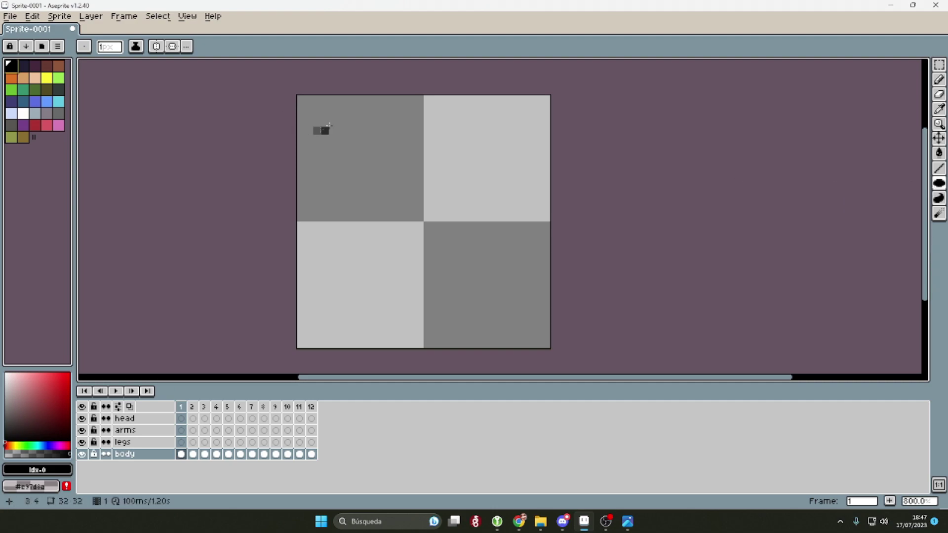
pyautogui.moveTo(349, 115); pyautogui.dragTo(474, 241)
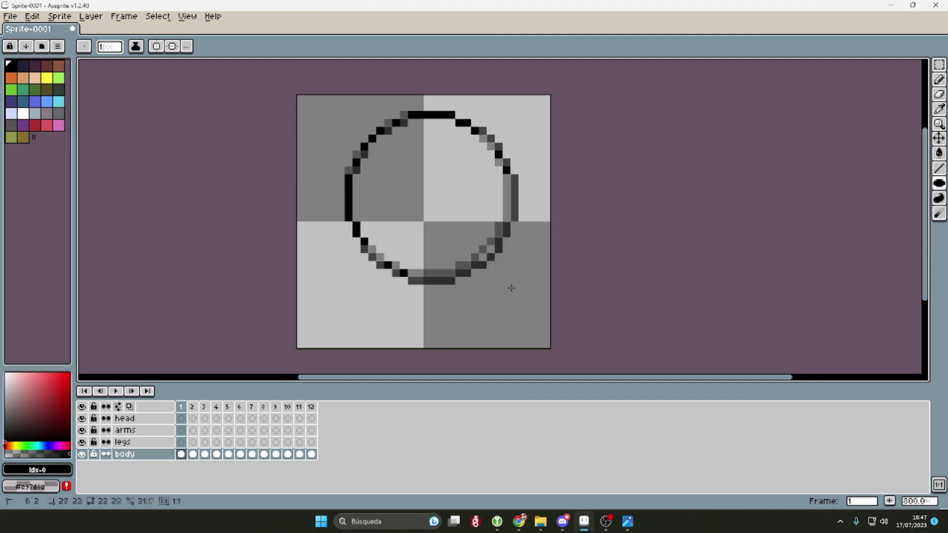
pyautogui.click(939, 64)
pyautogui.moveTo(317, 98); pyautogui.dragTo(491, 256)
pyautogui.moveTo(451, 205); pyautogui.dragTo(467, 205)
pyautogui.click(429, 118)
pyautogui.hotkey('ctrl', 'z')
pyautogui.hotkey('ctrl', 'z')
# Step: Fill the circle yellow, patching its edges with the pencil first
pyautogui.click(47, 78)
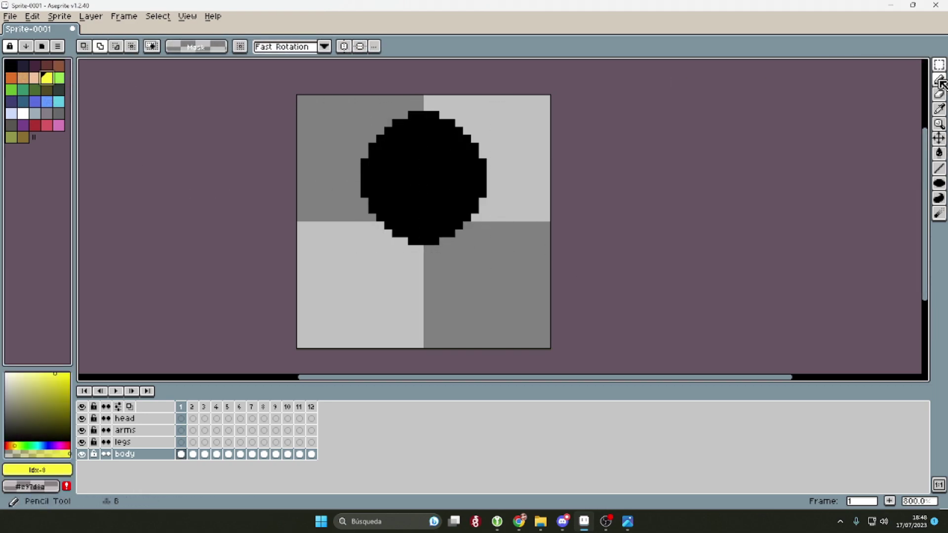
pyautogui.press('b')
pyautogui.scroll(3, 423, 222)
pyautogui.moveTo(435, 205); pyautogui.dragTo(435, 96)
pyautogui.moveTo(338, 365)
pyautogui.mouseDown()
pyautogui.moveTo(385, 219)
pyautogui.moveTo(509, 179)
pyautogui.moveTo(622, 242)
pyautogui.mouseUp()
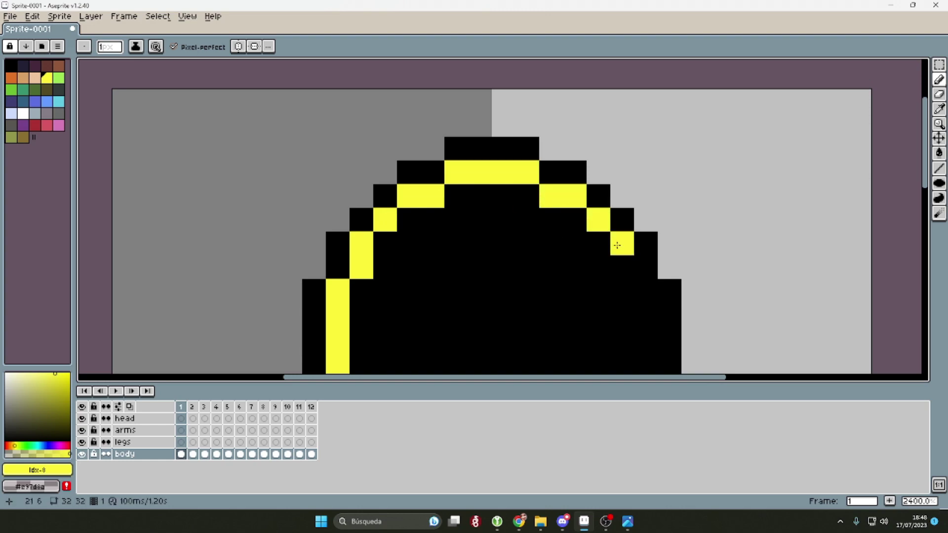
pyautogui.scroll(-2, 621, 242)
pyautogui.moveTo(625, 171); pyautogui.dragTo(625, 181)
pyautogui.moveTo(564, 326); pyautogui.dragTo(500, 322)
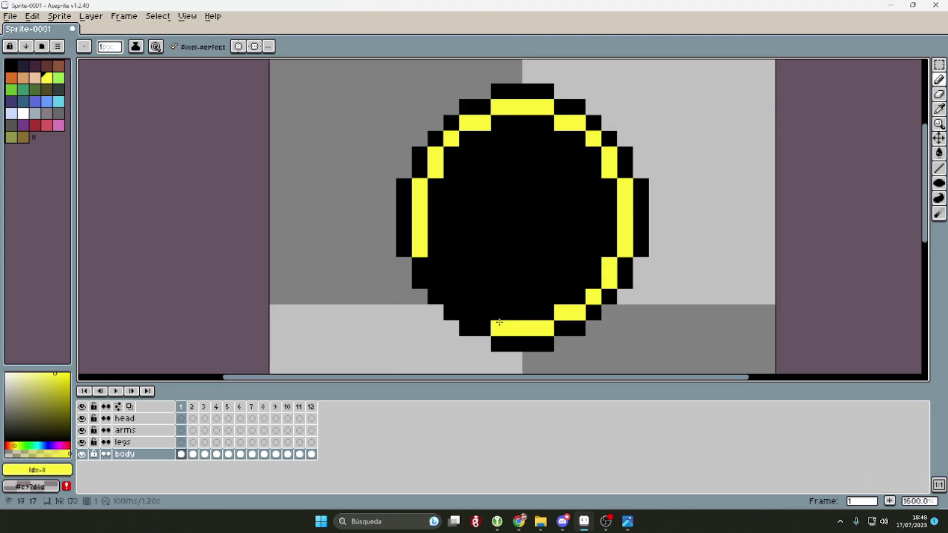
pyautogui.press('g')
pyautogui.click(449, 241)
pyautogui.scroll(-3, 448, 241)
pyautogui.scroll(2, 496, 280)
# Step: Draw black eyes and a smile, then move the face cel to the head layer's frame 1
pyautogui.click(11, 64)
pyautogui.press('b')
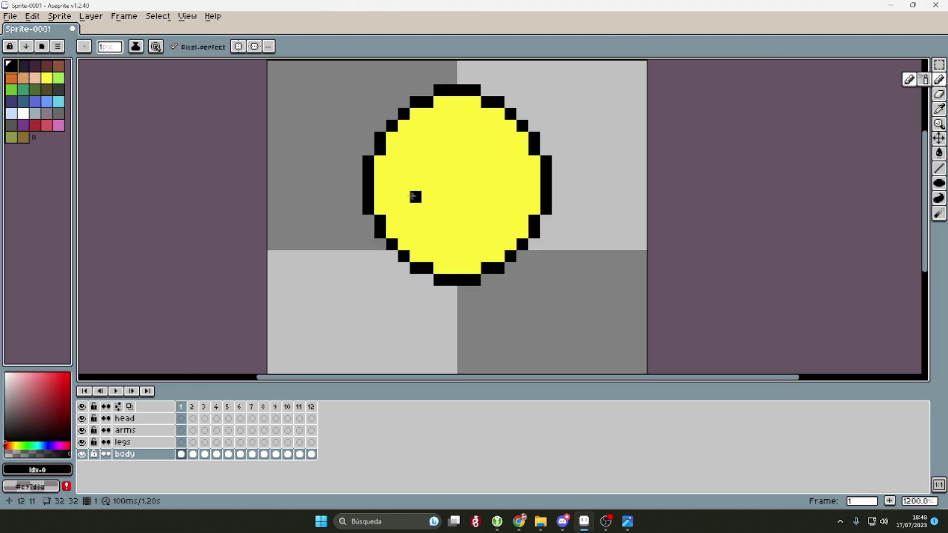
pyautogui.moveTo(450, 150); pyautogui.dragTo(405, 151)
pyautogui.press('g')
pyautogui.click(466, 256)
pyautogui.press('b')
pyautogui.scroll(-2, 499, 211)
pyautogui.scroll(1, 499, 212)
pyautogui.click(9, 75)
pyautogui.click(11, 64)
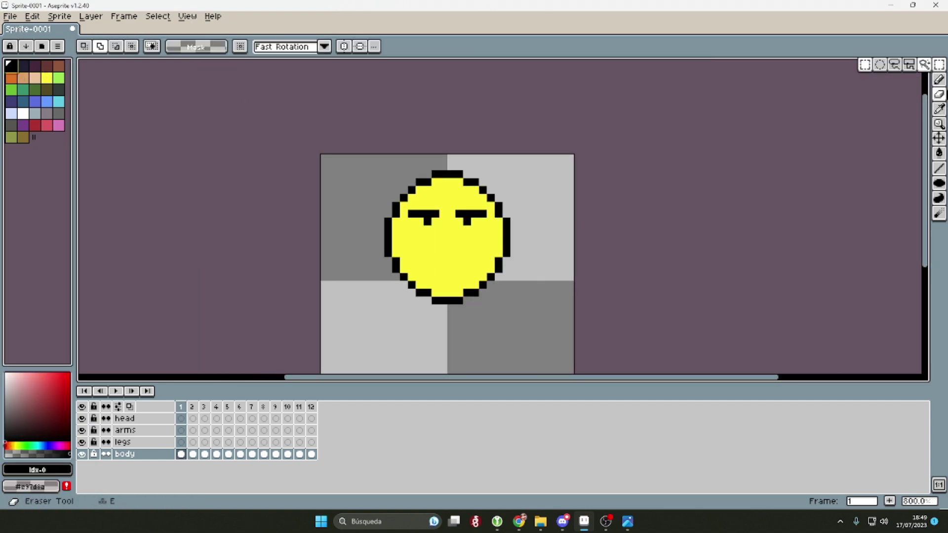
pyautogui.scroll(3, 455, 290)
pyautogui.moveTo(369, 201)
pyautogui.mouseDown()
pyautogui.moveTo(464, 247)
pyautogui.moveTo(503, 201)
pyautogui.mouseUp()
pyautogui.keyDown('alt'); pyautogui.click(476, 186); pyautogui.keyUp('alt')
pyautogui.scroll(-5, 508, 186)
pyautogui.moveTo(188, 422); pyautogui.dragTo(182, 419)
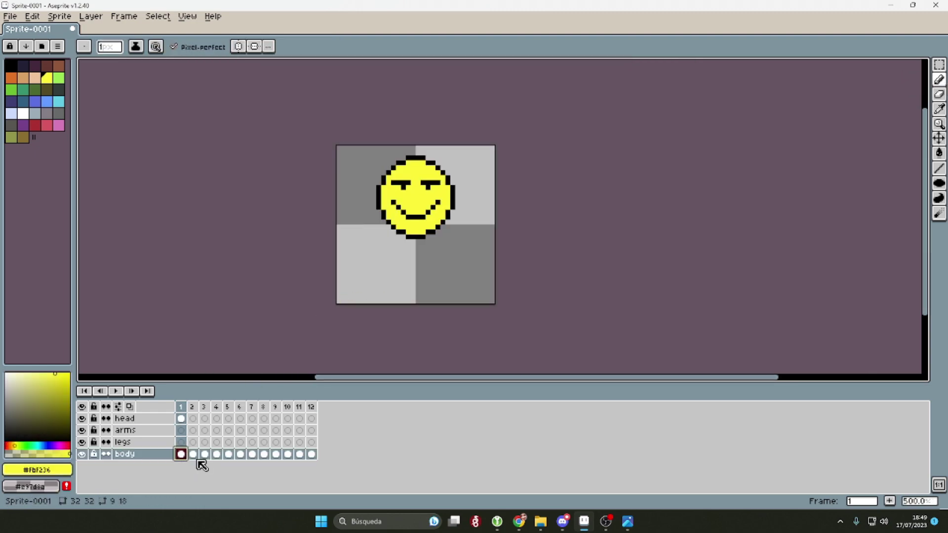
pyautogui.press('Return')
# Step: Draw a black hand outline left of the head on the arms layer
pyautogui.click(166, 419)
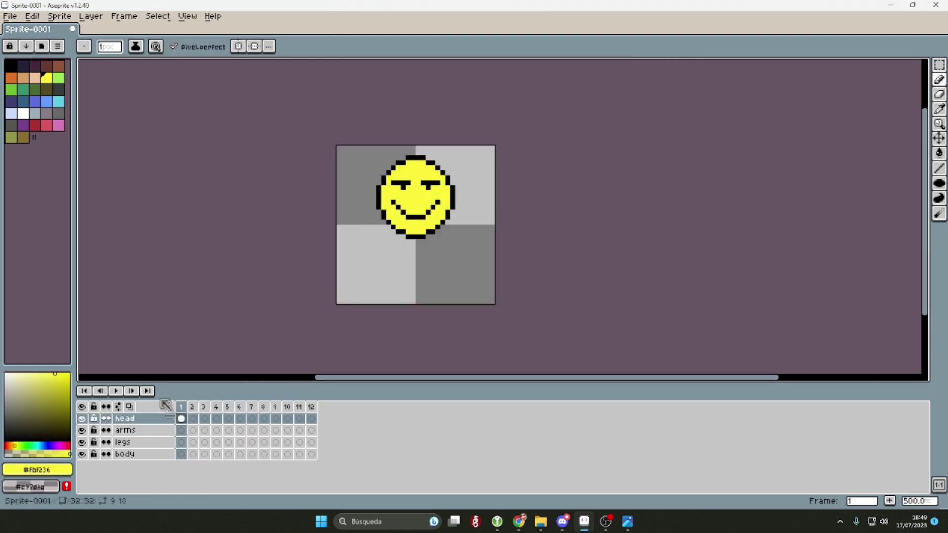
pyautogui.scroll(2, 472, 212)
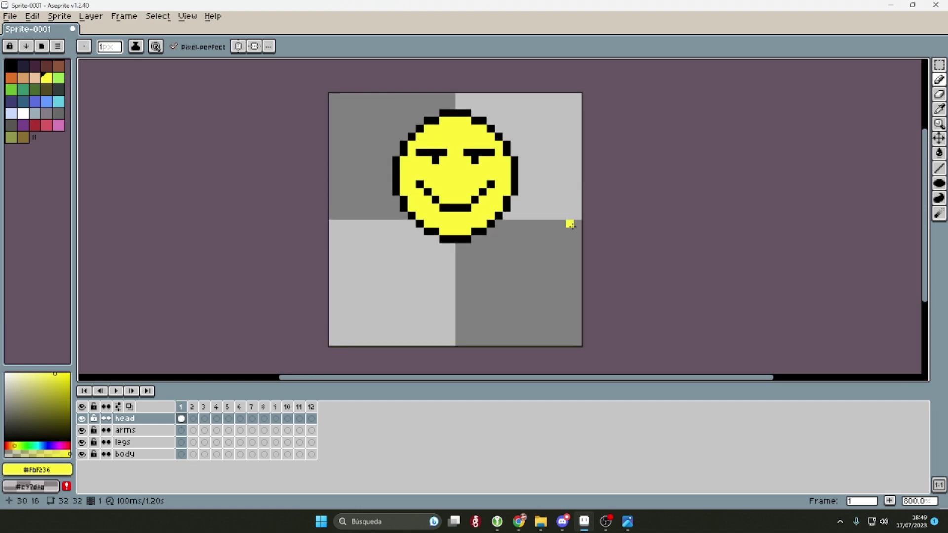
pyautogui.scroll(2, 570, 224)
pyautogui.scroll(-2, 570, 225)
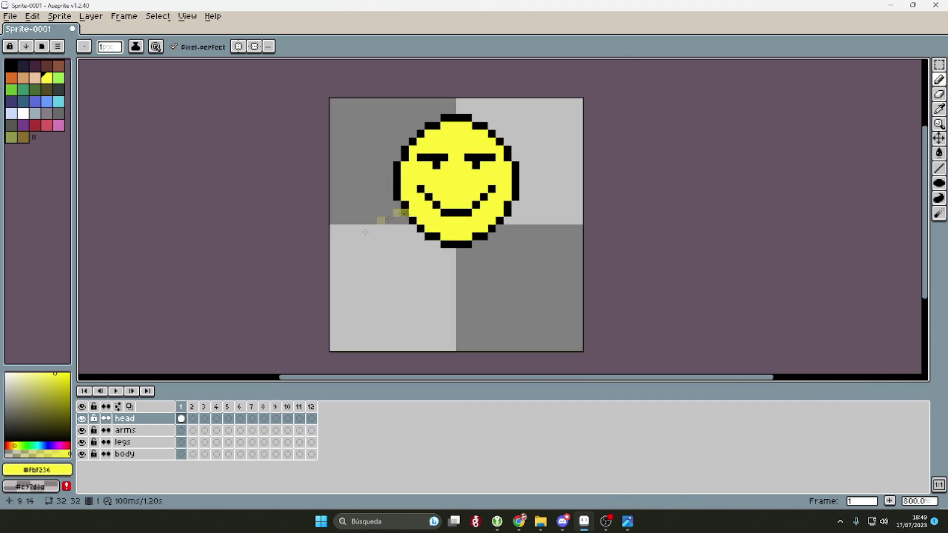
pyautogui.click(143, 431)
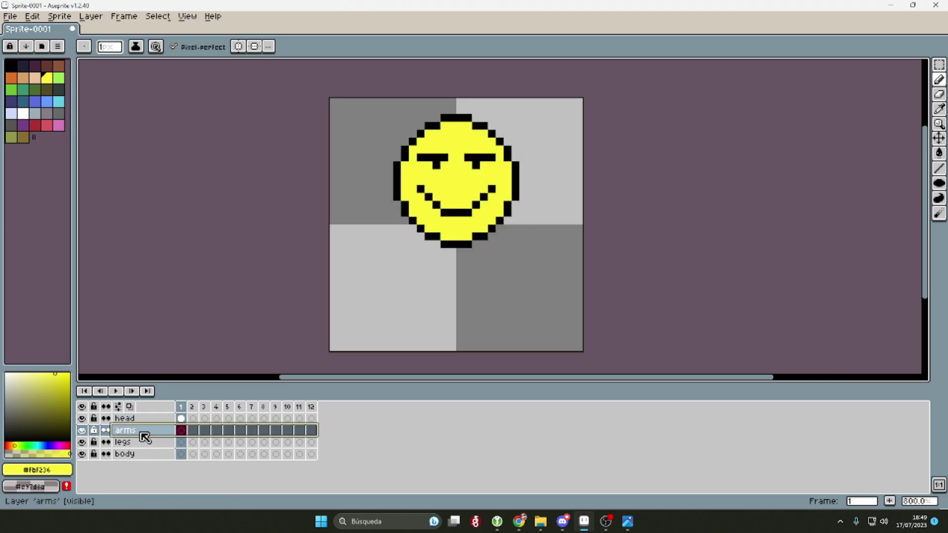
pyautogui.keyDown('alt'); pyautogui.click(381, 220); pyautogui.keyUp('alt')
pyautogui.click(940, 79)
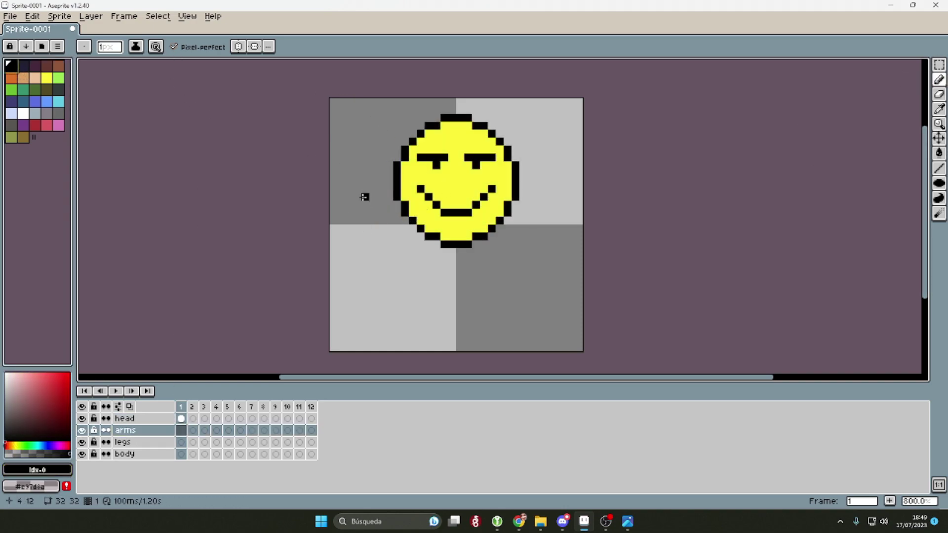
pyautogui.moveTo(380, 228)
pyautogui.mouseDown()
pyautogui.moveTo(365, 212)
pyautogui.moveTo(397, 267)
pyautogui.mouseUp()
# Step: Copy the hand, flip it horizontally to the right side, and fill both hands white
pyautogui.press('m')
pyautogui.hotkey('ctrl', 'c')
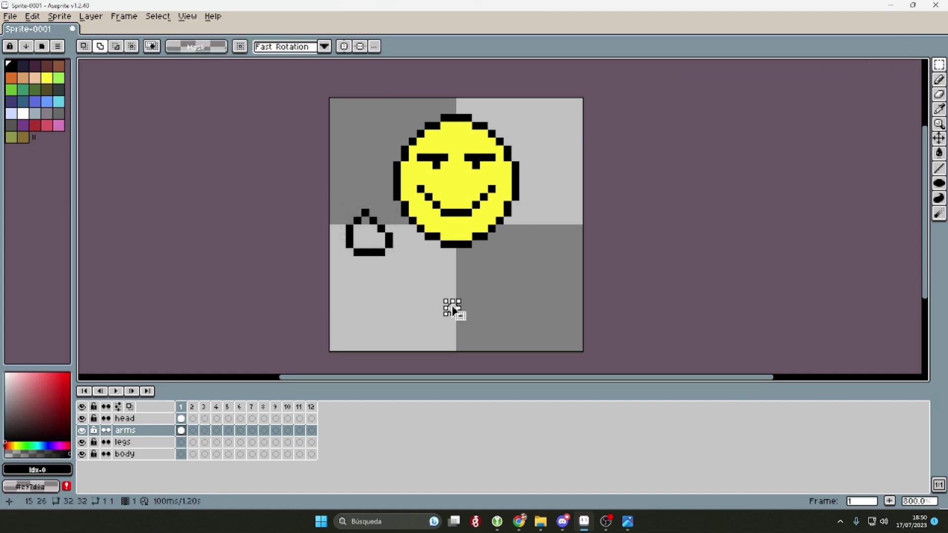
pyautogui.hotkey('ctrl', 'v')
pyautogui.moveTo(425, 237); pyautogui.dragTo(560, 242)
pyautogui.click(33, 16)
pyautogui.click(106, 173)
pyautogui.click(632, 252)
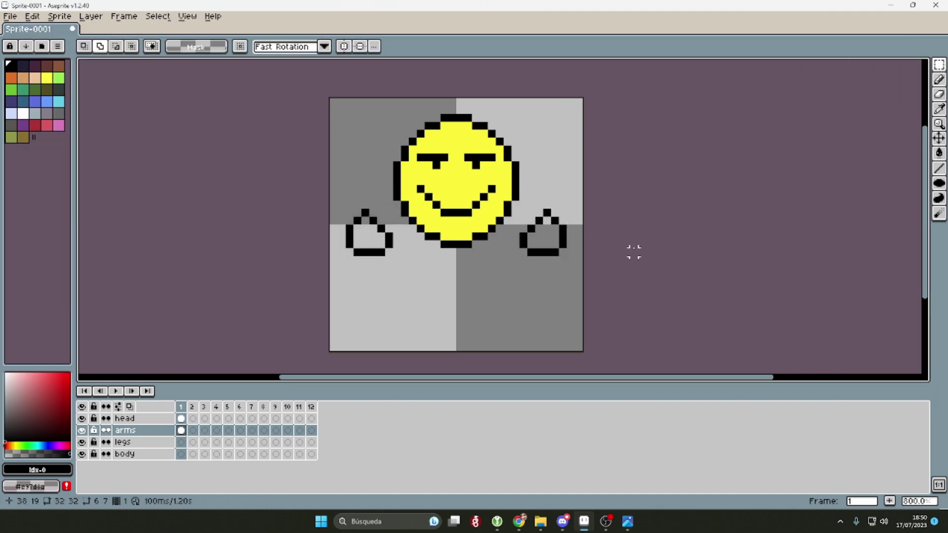
pyautogui.press('g')
pyautogui.click(544, 235)
pyautogui.click(34, 65)
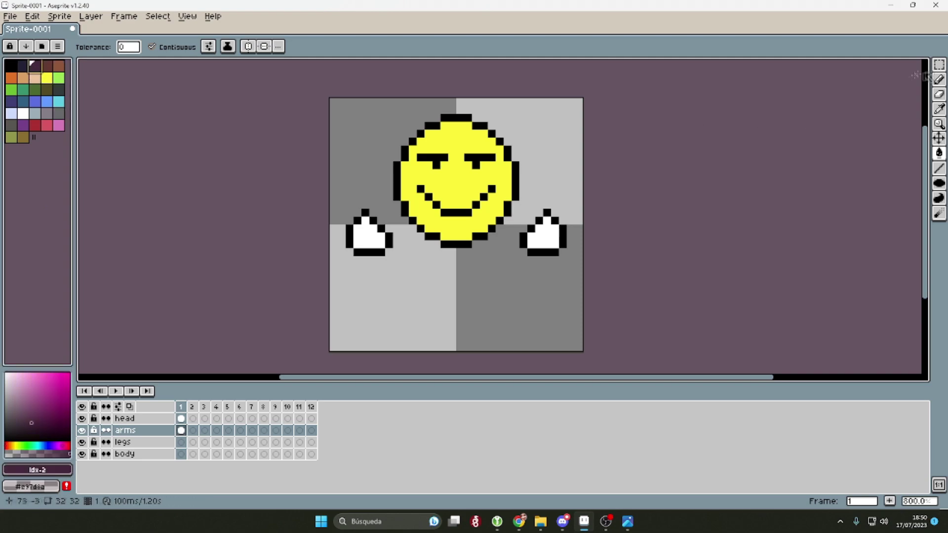
pyautogui.press('b')
pyautogui.click(122, 442)
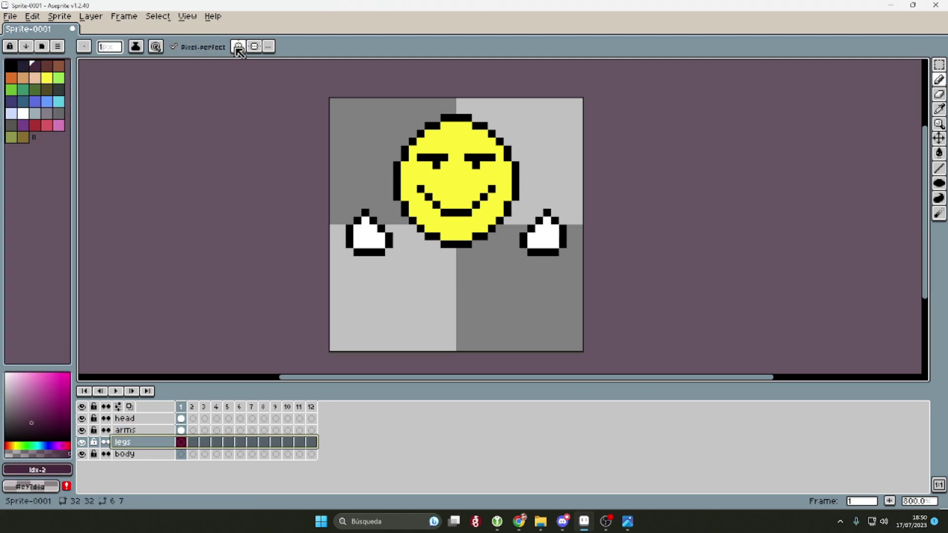
# Step: Outline the mirrored legs in black and bucket-fill them dark purple
pyautogui.moveTo(413, 284)
pyautogui.mouseDown()
pyautogui.moveTo(436, 293)
pyautogui.moveTo(417, 282)
pyautogui.mouseUp()
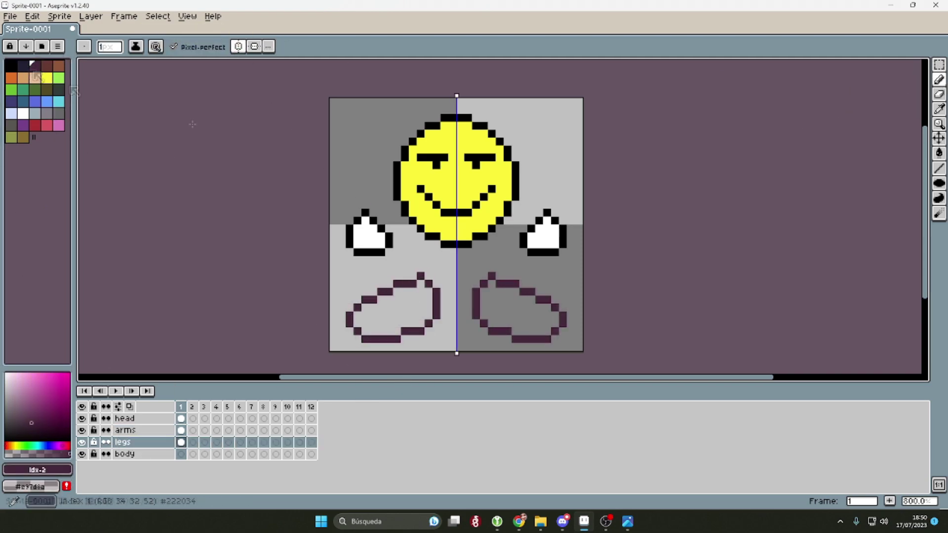
pyautogui.press('g')
pyautogui.click(10, 64)
pyautogui.press('b')
pyautogui.scroll(2, 400, 276)
pyautogui.moveTo(425, 188)
pyautogui.mouseDown()
pyautogui.moveTo(306, 232)
pyautogui.moveTo(399, 292)
pyautogui.moveTo(448, 190)
pyautogui.mouseUp()
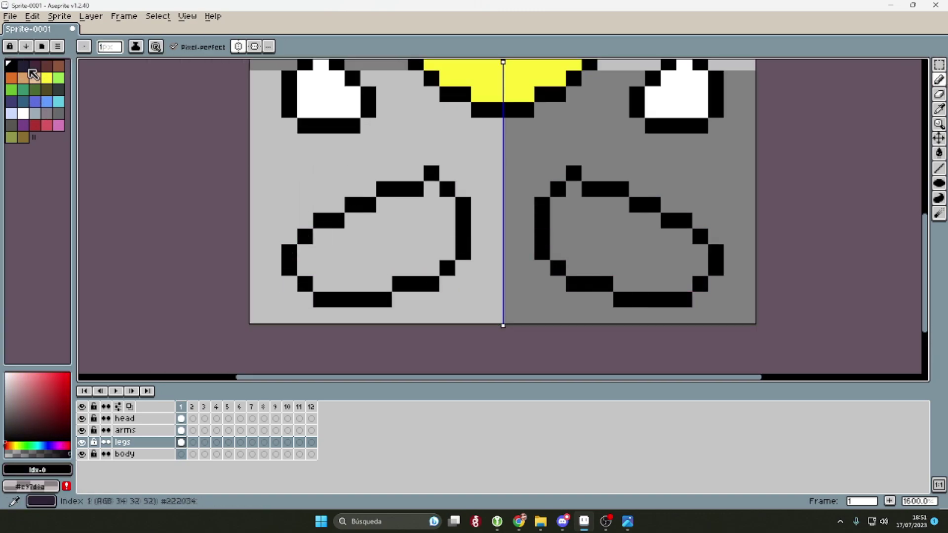
pyautogui.click(32, 70)
pyautogui.press('g')
pyautogui.click(614, 243)
pyautogui.scroll(-4, 614, 243)
# Step: Hide the legs, arms and head layers and try a filled ellipse body, undoing the misplaced circle
pyautogui.click(36, 125)
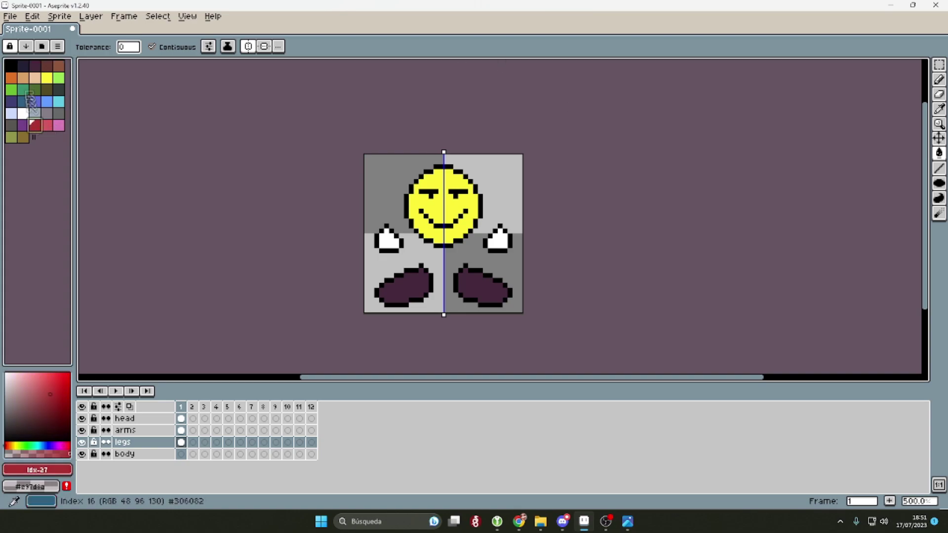
pyautogui.click(11, 64)
pyautogui.press('b')
pyautogui.press('Down')
pyautogui.scroll(5, 373, 190)
pyautogui.scroll(-6, 296, 198)
pyautogui.click(82, 442)
pyautogui.click(82, 431)
pyautogui.click(81, 418)
pyautogui.click(940, 183)
pyautogui.moveTo(326, 199)
pyautogui.mouseDown()
pyautogui.moveTo(417, 273)
pyautogui.moveTo(405, 279)
pyautogui.moveTo(402, 267)
pyautogui.moveTo(404, 279)
pyautogui.mouseUp()
pyautogui.hotkey('ctrl', 'z')
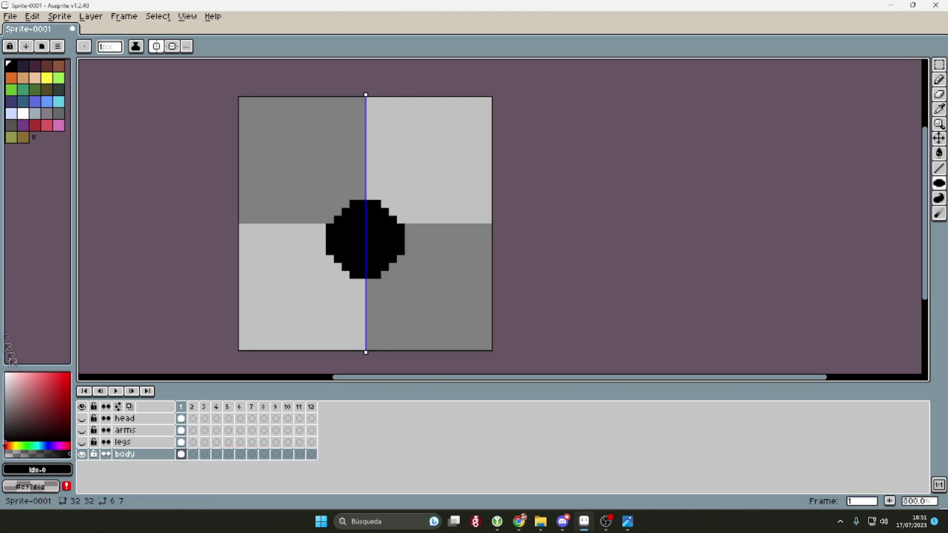
# Step: Paint the body circle red, restore layer visibility, and drag frame 1's four cels to frame 3
pyautogui.click(82, 442)
pyautogui.click(81, 430)
pyautogui.click(82, 418)
pyautogui.click(81, 418)
pyautogui.click(35, 125)
pyautogui.press('b')
pyautogui.scroll(4, 363, 265)
pyautogui.moveTo(363, 265)
pyautogui.mouseDown()
pyautogui.moveTo(341, 261)
pyautogui.moveTo(319, 235)
pyautogui.moveTo(325, 194)
pyautogui.moveTo(338, 178)
pyautogui.moveTo(336, 237)
pyautogui.moveTo(333, 209)
pyautogui.moveTo(338, 249)
pyautogui.mouseUp()
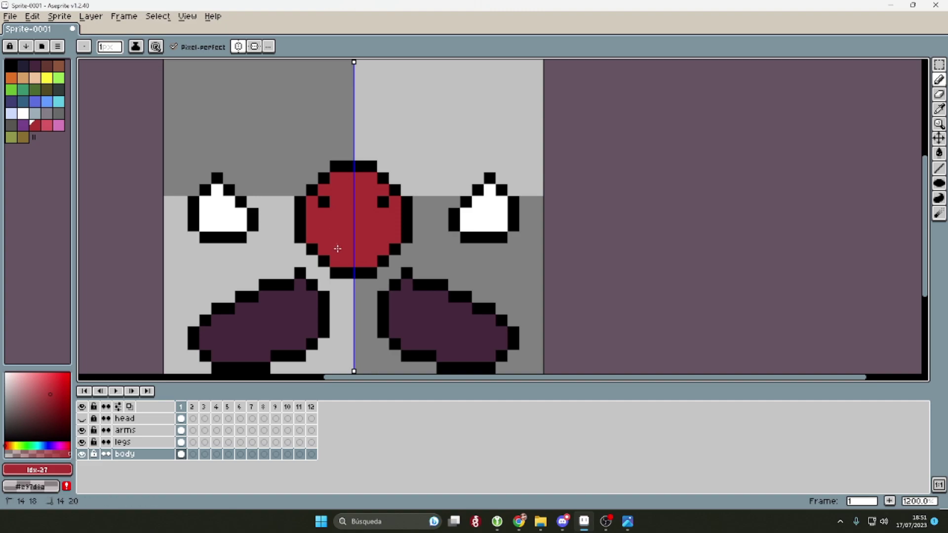
pyautogui.scroll(-3, 337, 249)
pyautogui.click(81, 418)
pyautogui.moveTo(180, 419); pyautogui.dragTo(180, 454)
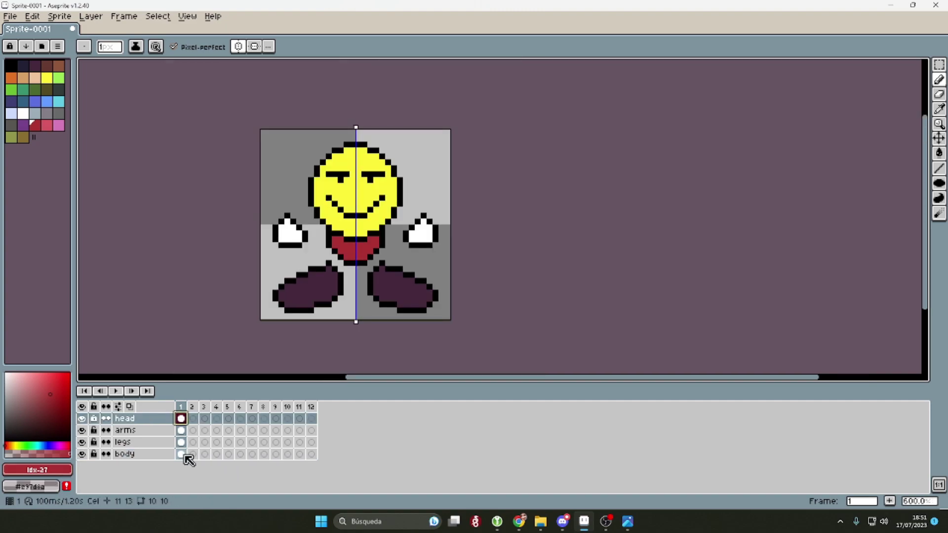
pyautogui.moveTo(181, 419); pyautogui.dragTo(206, 430)
# Step: Check frames 1 and 3, undoing the extra frame and the head cel copied into frame 3
pyautogui.click(206, 419)
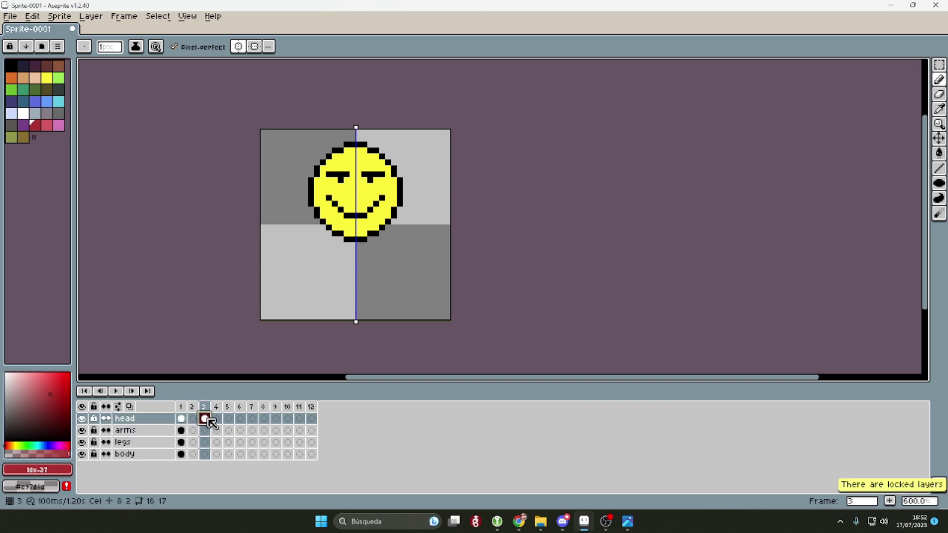
pyautogui.click(180, 419)
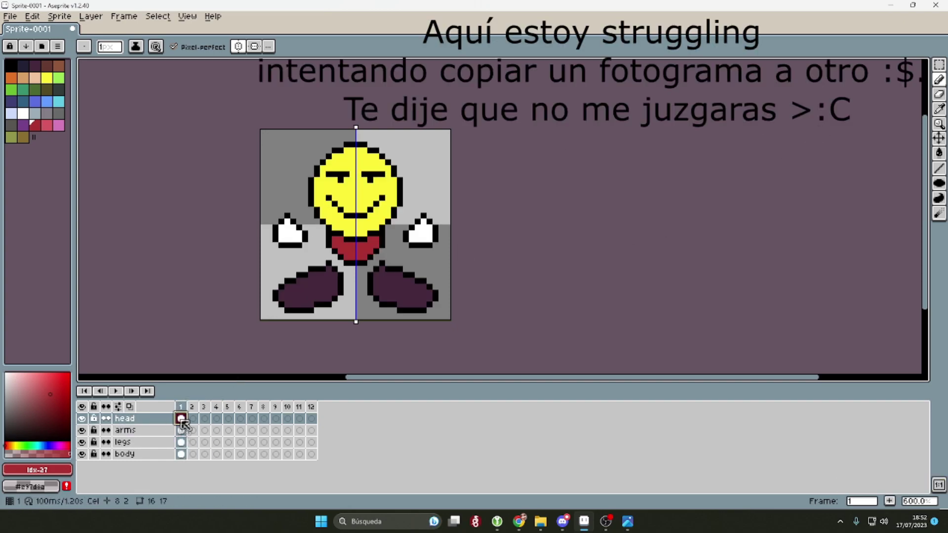
pyautogui.click(204, 406)
pyautogui.hotkey('ctrl', 'z')
pyautogui.hotkey('ctrl', 'z')
pyautogui.hotkey('ctrl', 'z')
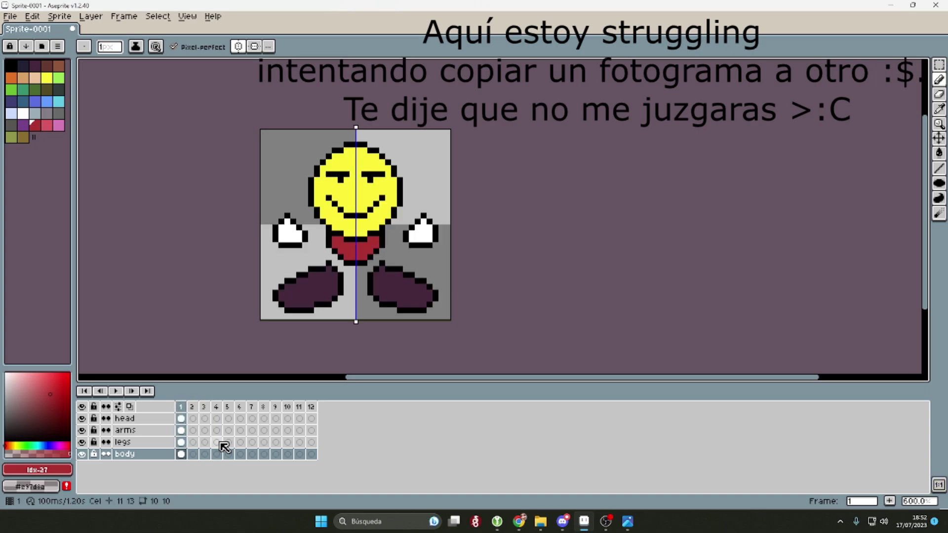
pyautogui.click(181, 406)
pyautogui.rightClick(184, 407)
pyautogui.click(182, 418)
pyautogui.moveTo(182, 417); pyautogui.dragTo(204, 419)
pyautogui.press('Return')
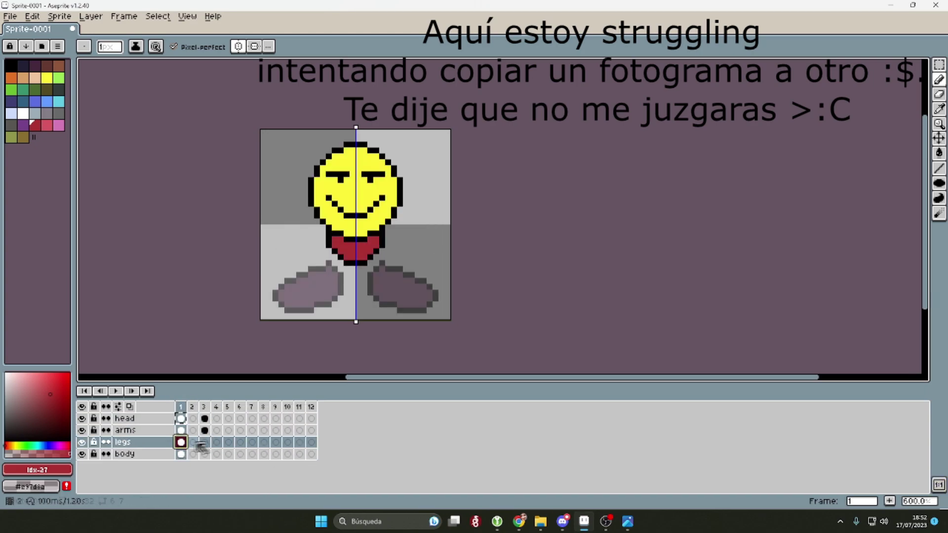
pyautogui.hotkey('ctrl', 'z')
pyautogui.hotkey('ctrl', 'z')
pyautogui.hotkey('ctrl', 'z')
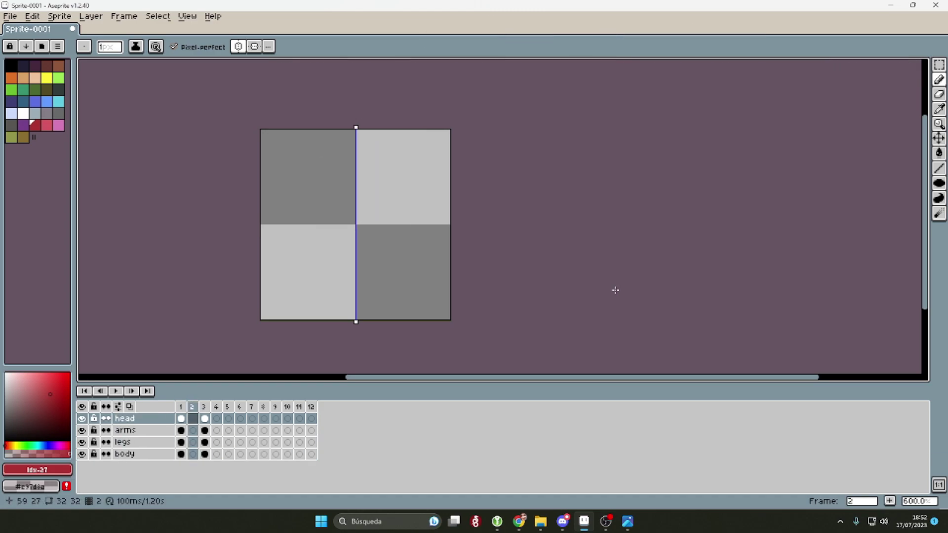
# Step: Select the four frame 3 cels, then reselect all four frame 1 cels instead
pyautogui.moveTo(204, 419); pyautogui.dragTo(203, 457)
pyautogui.rightClick(205, 423)
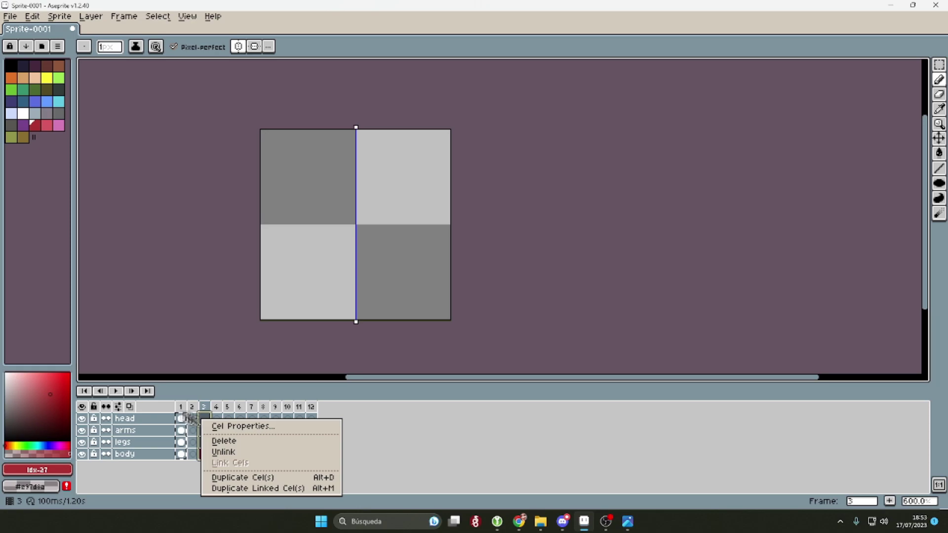
pyautogui.click(567, 228)
pyautogui.click(182, 420)
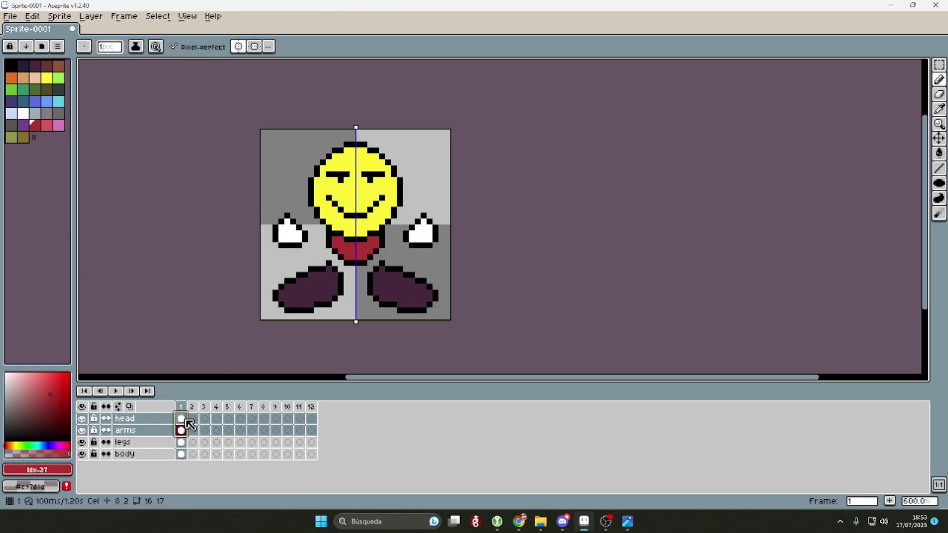
pyautogui.moveTo(181, 421); pyautogui.dragTo(205, 470)
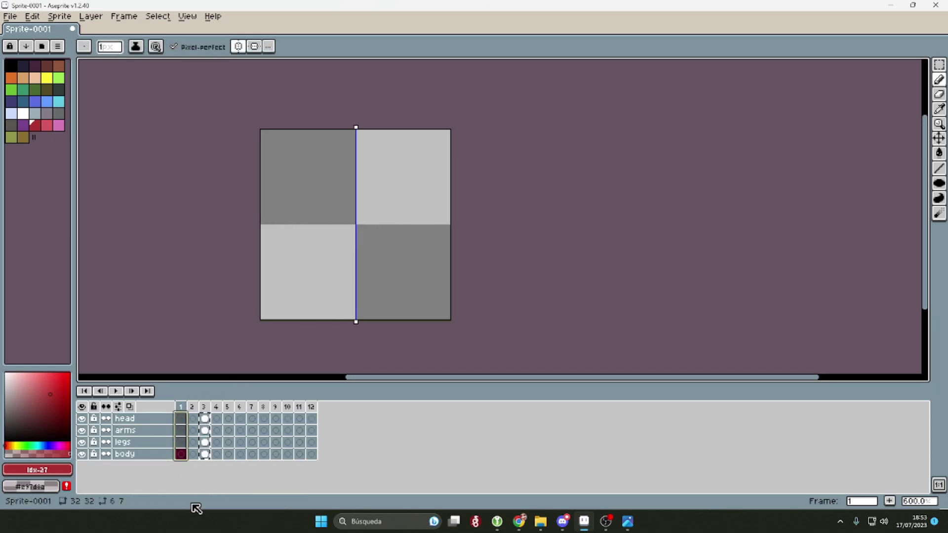
# Step: Redo the cel move into frame 3, then view empty frame 2 with onion skinning on
pyautogui.click(60, 16)
pyautogui.moveTo(125, 24)
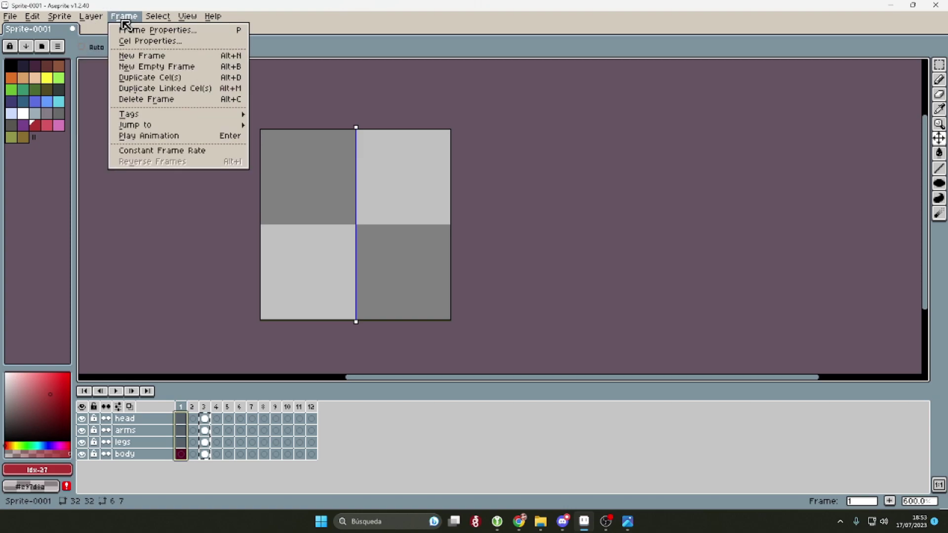
pyautogui.press('Escape')
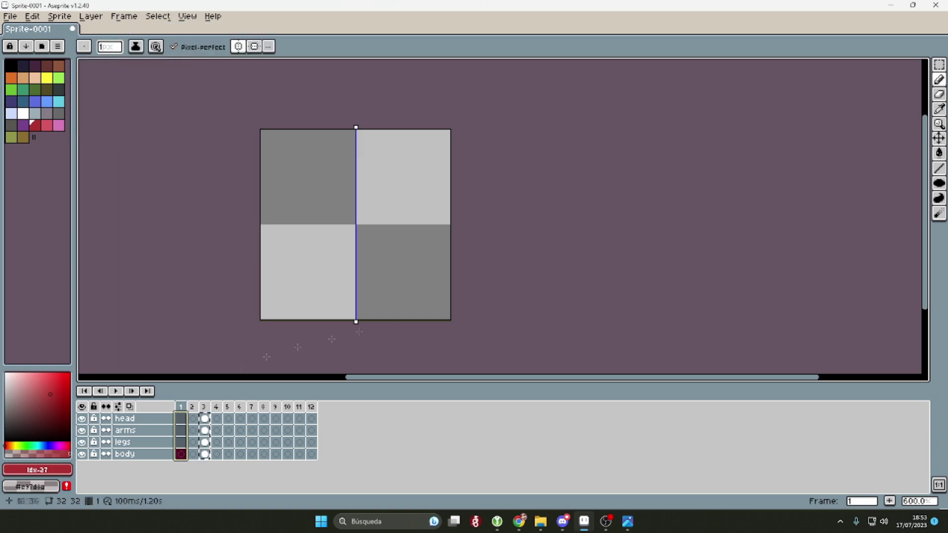
pyautogui.hotkey('ctrl', 'z')
pyautogui.moveTo(181, 418); pyautogui.dragTo(205, 454)
pyautogui.press(',')
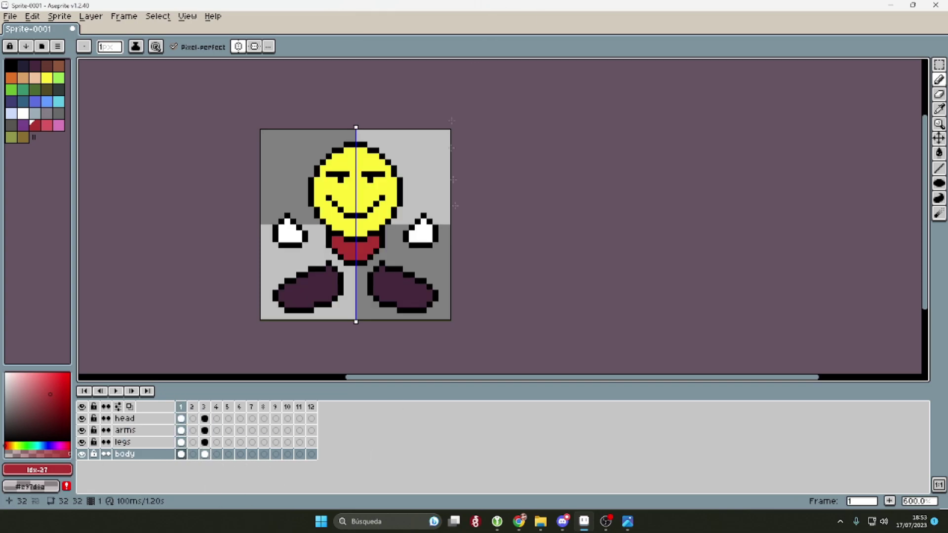
pyautogui.press('F3')
pyautogui.press('+')
pyautogui.press('+')
pyautogui.press('+')
# Step: Copy the head and paste it into frame 2, nudging it into position
pyautogui.click(205, 418)
pyautogui.press('-')
pyautogui.press('-')
pyautogui.press('-')
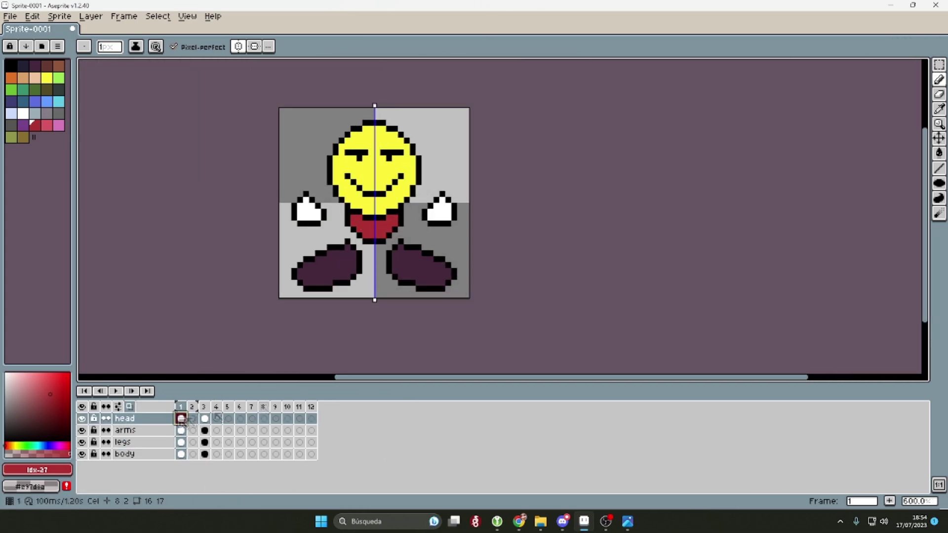
pyautogui.hotkey('ctrl', 'a')
pyautogui.hotkey('ctrl', 'c')
pyautogui.press('.')
pyautogui.hotkey('ctrl', 'v')
pyautogui.moveTo(395, 179); pyautogui.dragTo(395, 173)
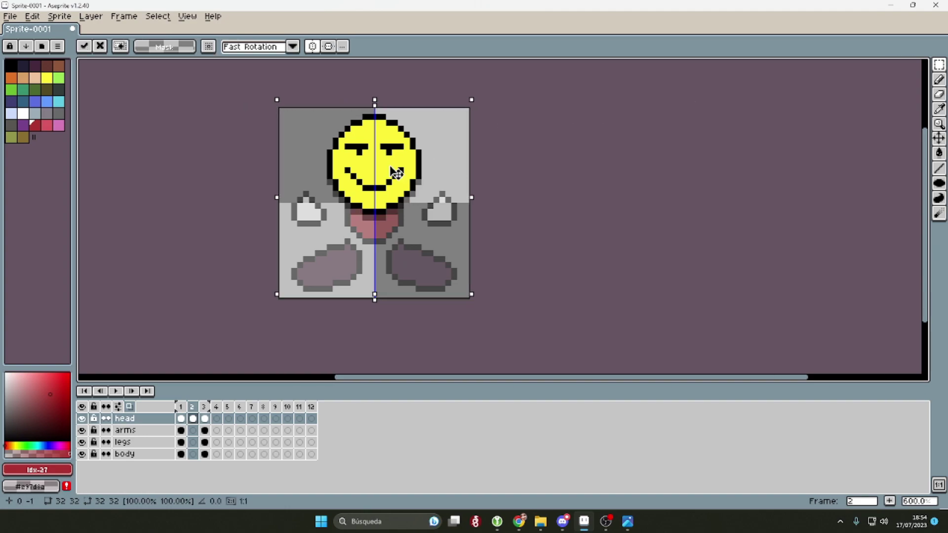
pyautogui.press('Return')
# Step: Copy the body cel from frame 1 and paste it into frame 2
pyautogui.click(181, 454)
pyautogui.hotkey('ctrl', 'a')
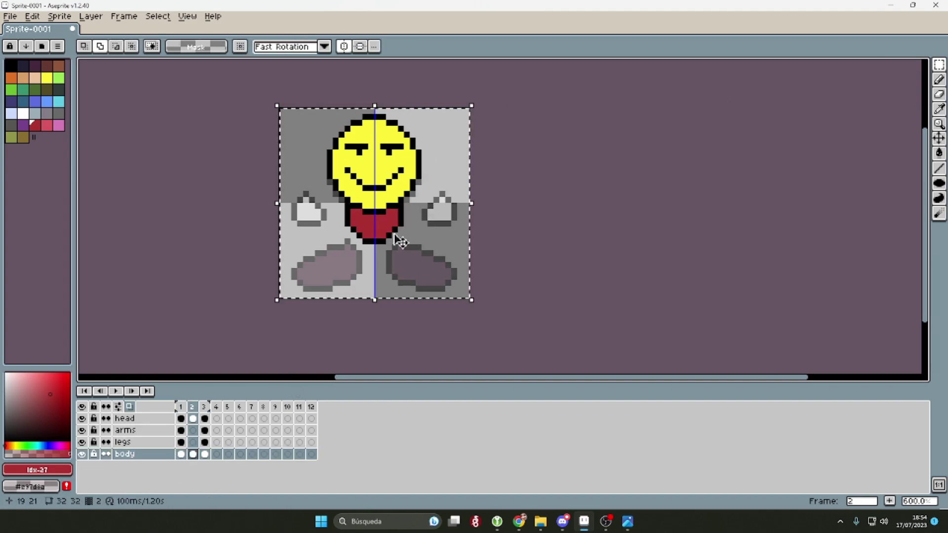
pyautogui.hotkey('ctrl', 'c')
pyautogui.press('.')
pyautogui.hotkey('ctrl', 'v')
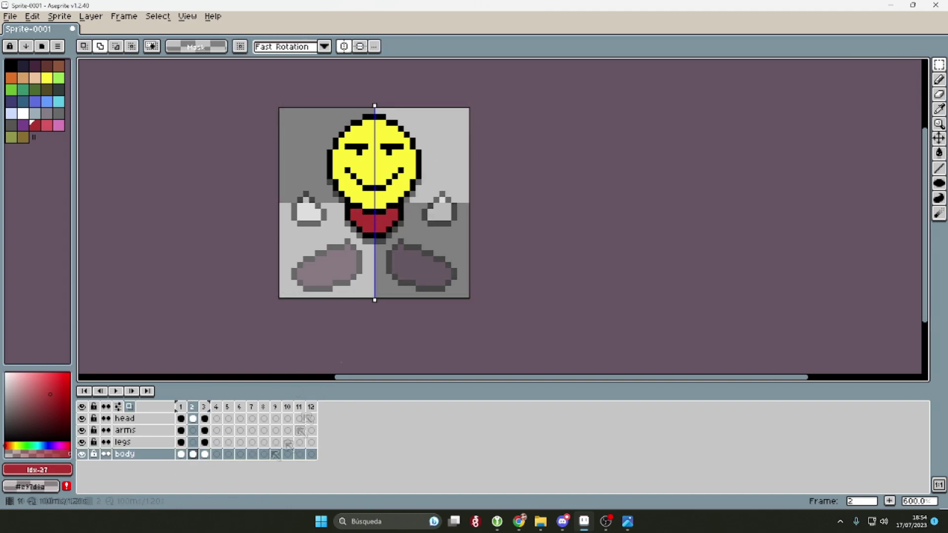
pyautogui.click(182, 430)
pyautogui.press('.')
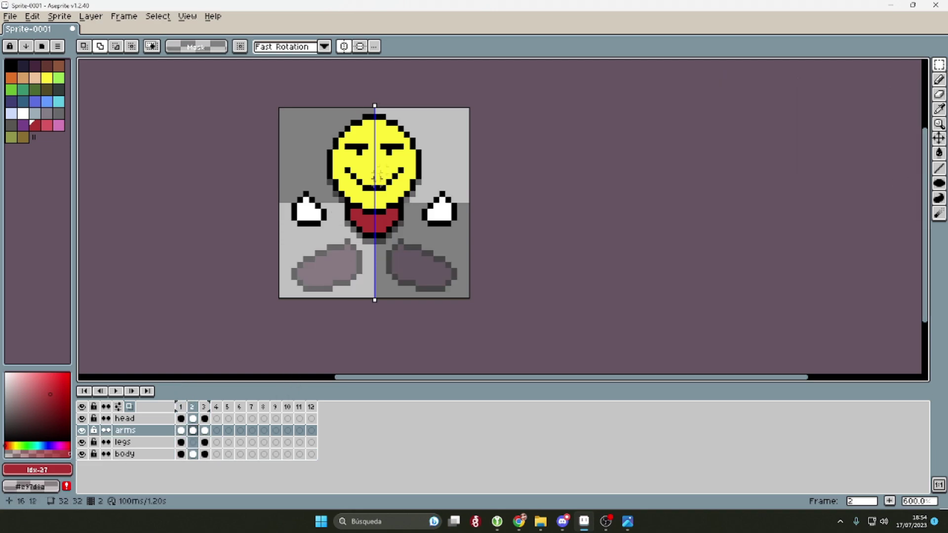
# Step: Erase the right hand in frame 2 and move the left hand down onto the body
pyautogui.keyDown('alt'); pyautogui.click(324, 210); pyautogui.keyUp('alt')
pyautogui.scroll(5, 326, 206)
pyautogui.press('b')
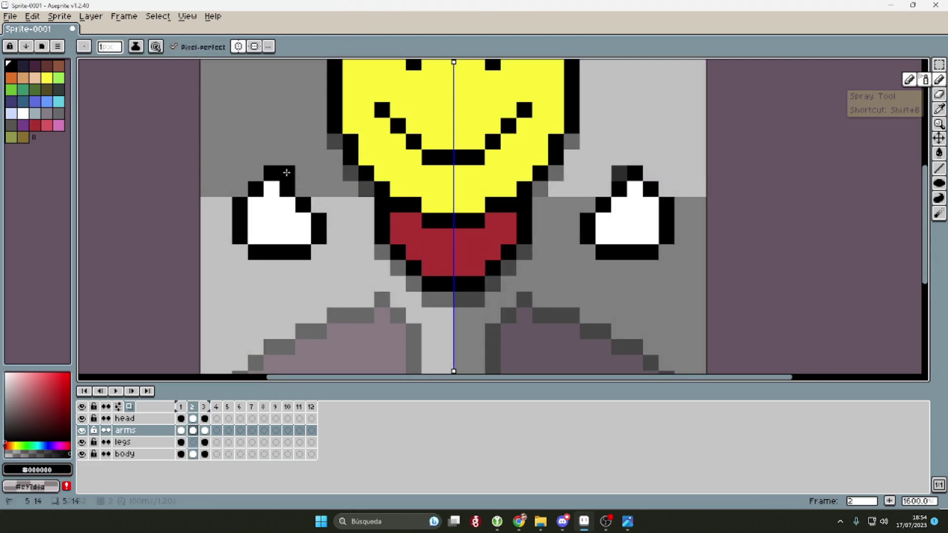
pyautogui.click(940, 94)
pyautogui.moveTo(602, 188)
pyautogui.mouseDown()
pyautogui.moveTo(571, 198)
pyautogui.moveTo(667, 247)
pyautogui.mouseUp()
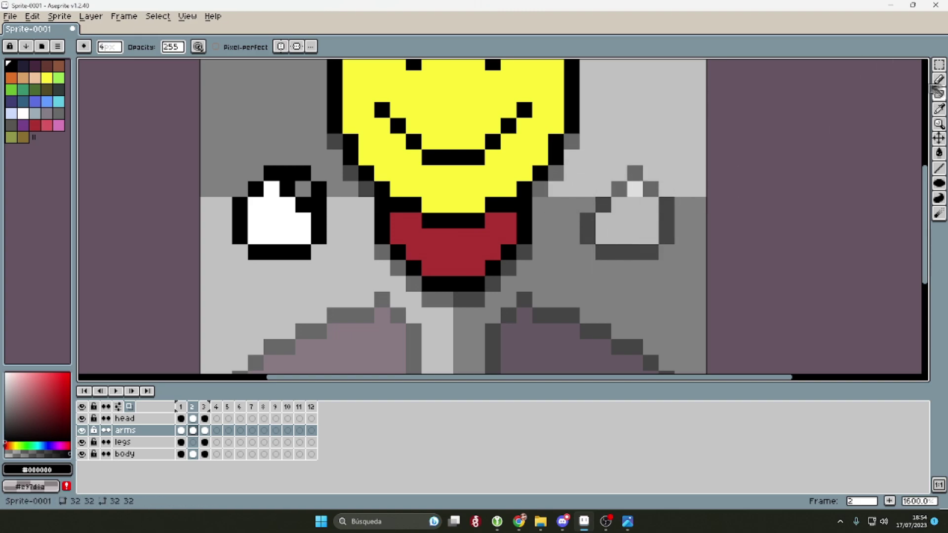
pyautogui.keyDown('alt'); pyautogui.click(279, 222); pyautogui.keyUp('alt')
pyautogui.scroll(-4, 296, 208)
pyautogui.press('m')
pyautogui.moveTo(267, 187); pyautogui.dragTo(329, 229)
pyautogui.hotkey('ctrl', 'd')
# Step: Pick black from the canvas, undo an accidental white fill, and set a 1-pixel pencil
pyautogui.press('i')
pyautogui.scroll(1, 304, 240)
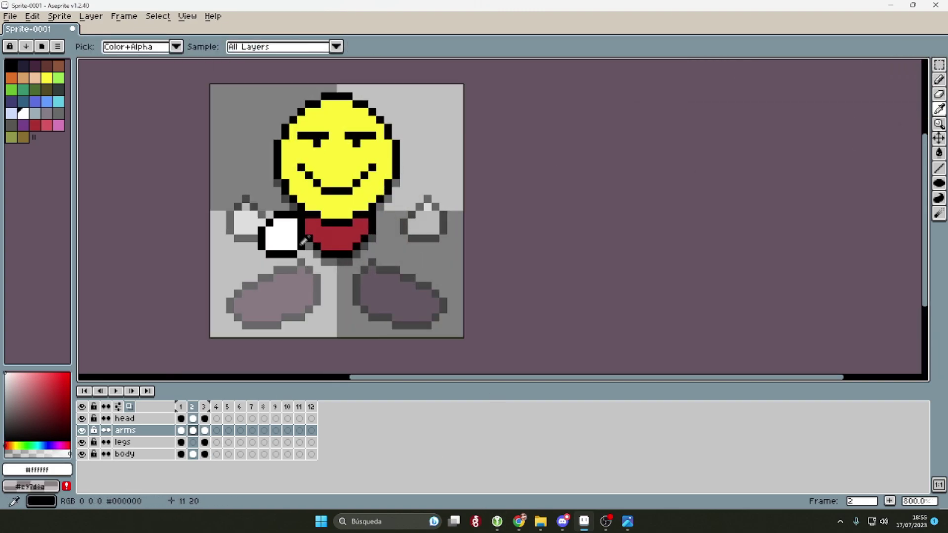
pyautogui.click(305, 241)
pyautogui.press('b')
pyautogui.scroll(3, 349, 216)
pyautogui.scroll(-1, 349, 255)
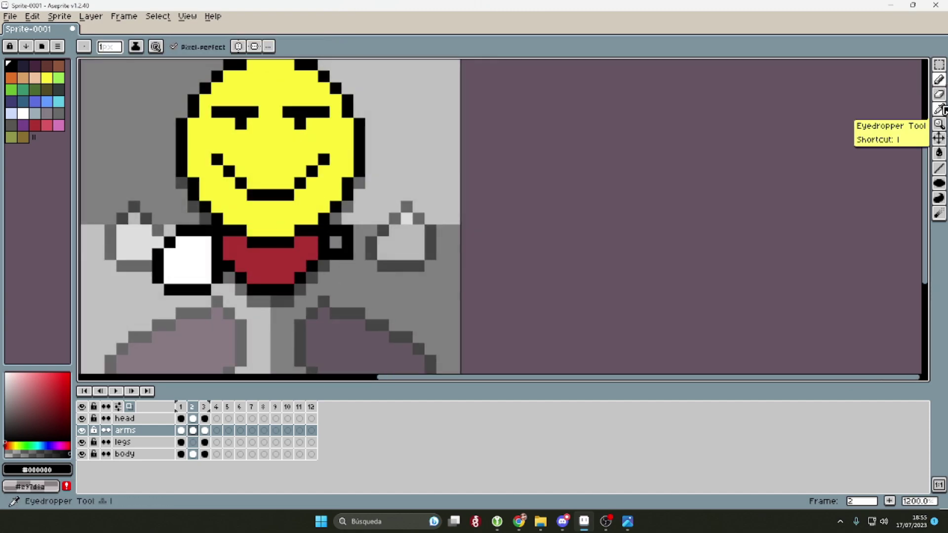
pyautogui.click(938, 94)
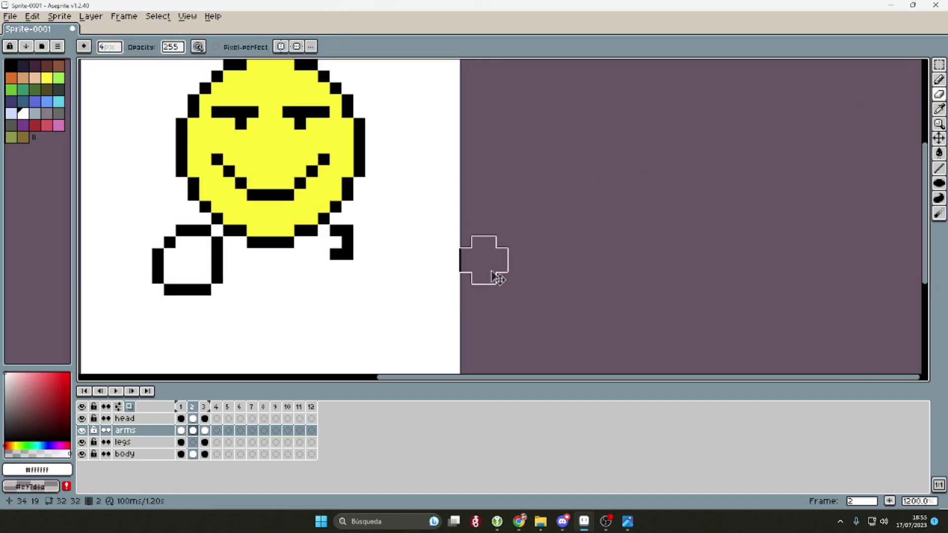
pyautogui.hotkey('ctrl', 'z')
pyautogui.hotkey('shift', 'b')
pyautogui.press('b')
pyautogui.press('-')
pyautogui.press('-')
pyautogui.press('-')
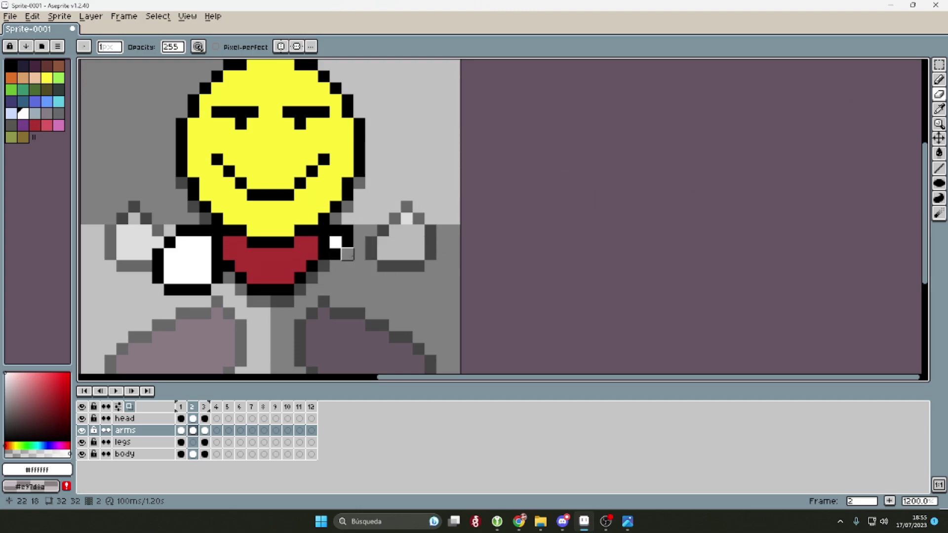
pyautogui.scroll(-2, 511, 237)
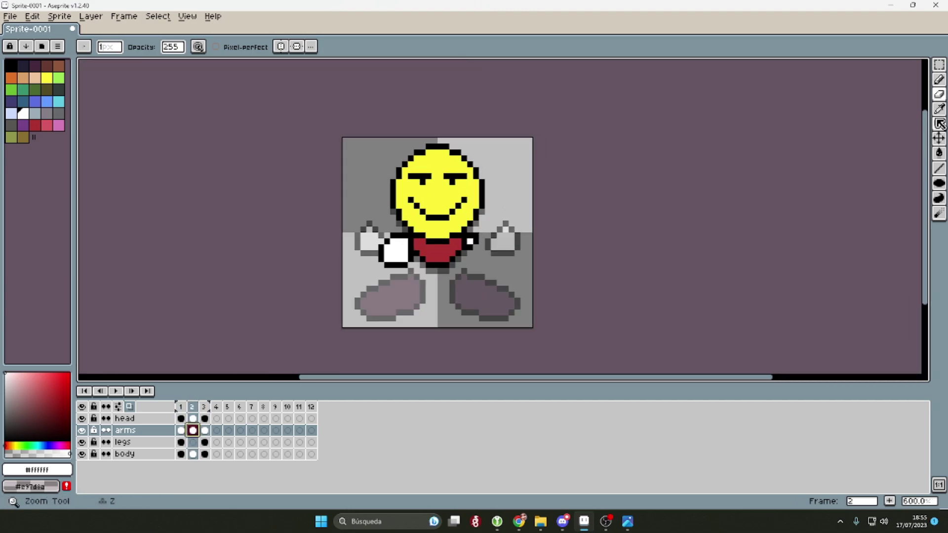
# Step: Undo a stray black line on the body layer and move to the legs layer
pyautogui.click(168, 454)
pyautogui.scroll(1, 395, 293)
pyautogui.keyDown('alt'); pyautogui.click(395, 294); pyautogui.keyUp('alt')
pyautogui.hotkey('shift', 'b')
pyautogui.press('b')
pyautogui.scroll(2, 407, 208)
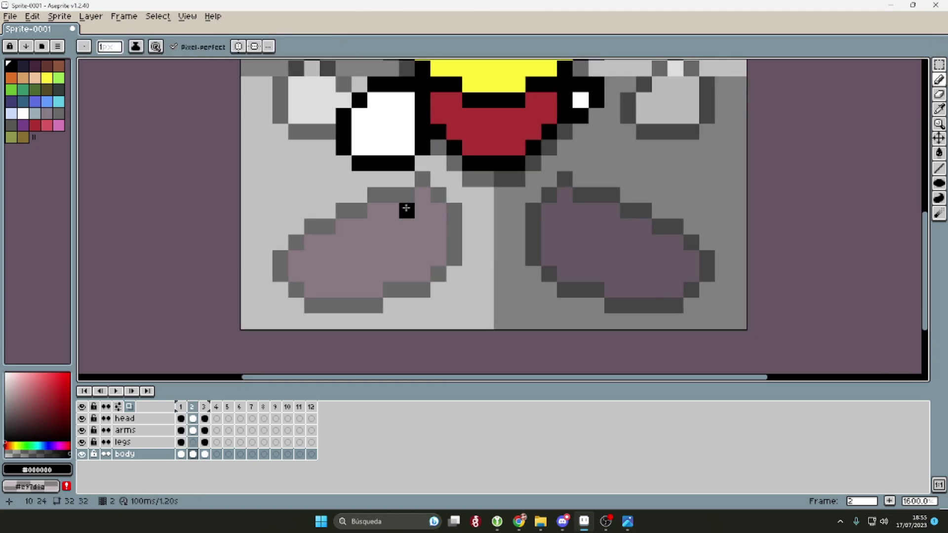
pyautogui.moveTo(370, 232)
pyautogui.mouseDown()
pyautogui.moveTo(459, 306)
pyautogui.moveTo(438, 167)
pyautogui.moveTo(379, 175)
pyautogui.moveTo(435, 182)
pyautogui.moveTo(433, 285)
pyautogui.moveTo(354, 213)
pyautogui.mouseUp()
pyautogui.hotkey('ctrl', 'z')
pyautogui.press('Up')
pyautogui.scroll(-3, 427, 186)
pyautogui.scroll(2, 428, 186)
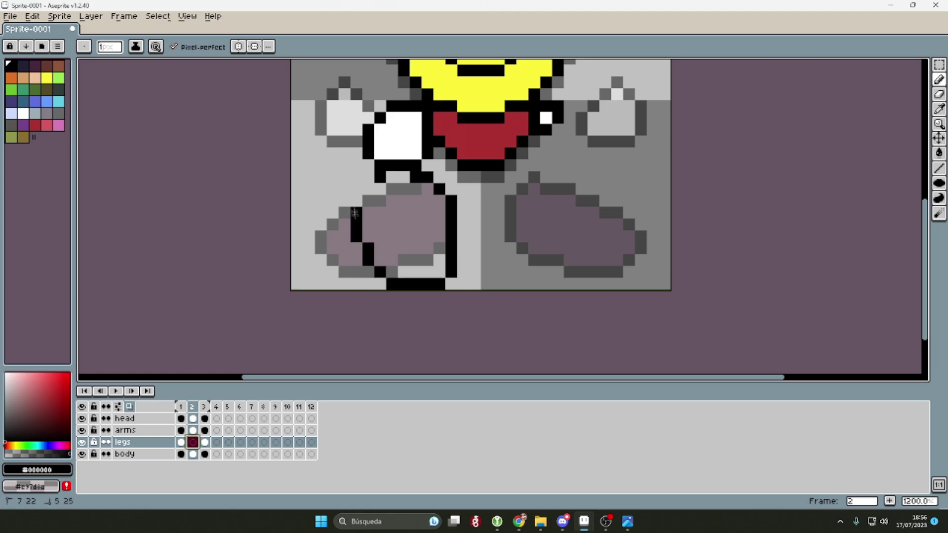
# Step: Undo the first left-leg attempt and outline the right leg in black
pyautogui.press('i')
pyautogui.click(402, 212)
pyautogui.scroll(-3, 425, 243)
pyautogui.press('m')
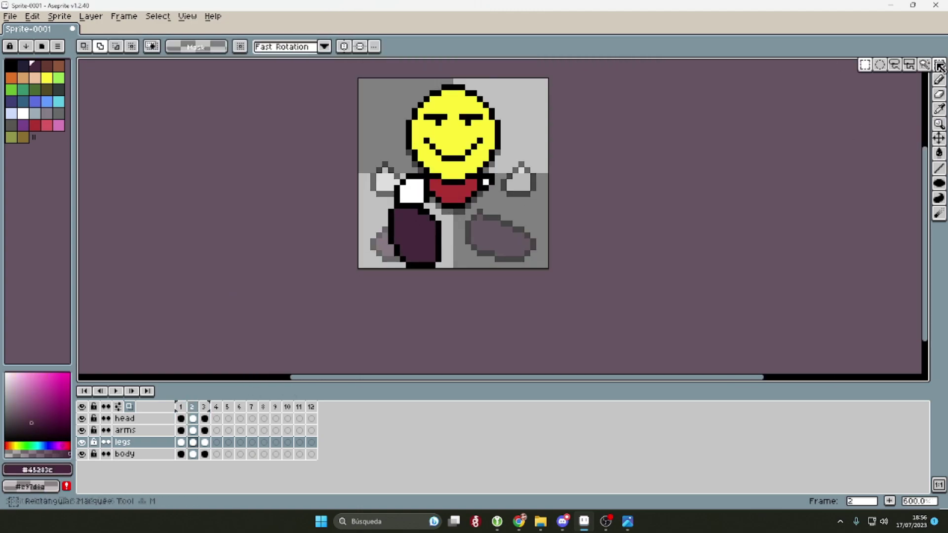
pyautogui.hotkey('ctrl', 'z')
pyautogui.hotkey('ctrl', 'z')
pyautogui.scroll(1, 474, 235)
pyautogui.press('[')
pyautogui.press('[')
pyautogui.press('b')
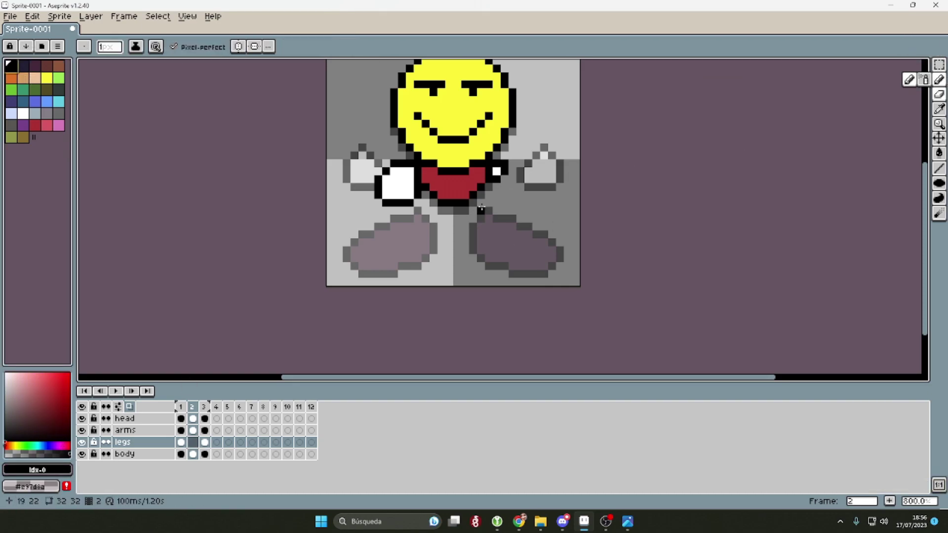
pyautogui.moveTo(472, 238)
pyautogui.mouseDown()
pyautogui.moveTo(497, 202)
pyautogui.moveTo(538, 236)
pyautogui.mouseUp()
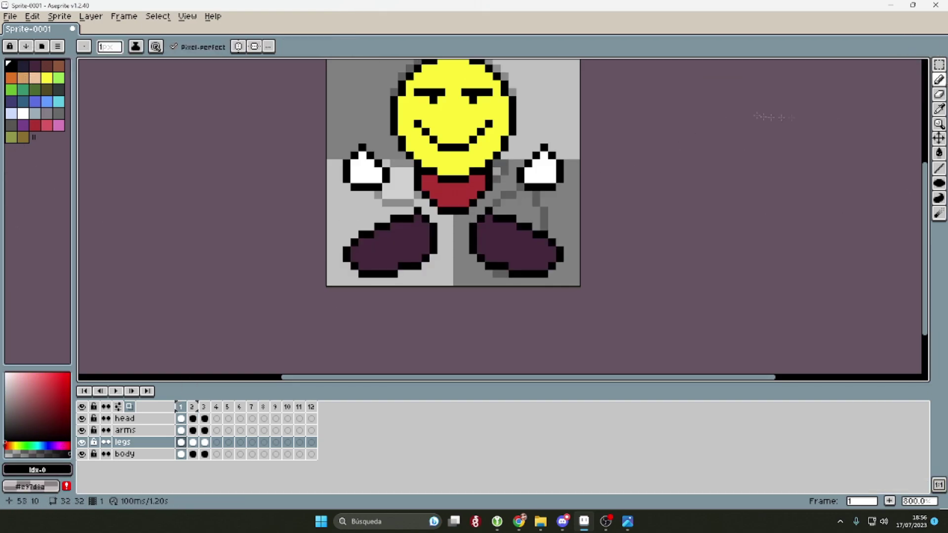
# Step: Fill the right leg with dark purple #45283c, undoing an accidental background fill
pyautogui.press('i')
pyautogui.press('g')
pyautogui.click(508, 227)
pyautogui.press('i')
pyautogui.click(511, 190)
pyautogui.press('b')
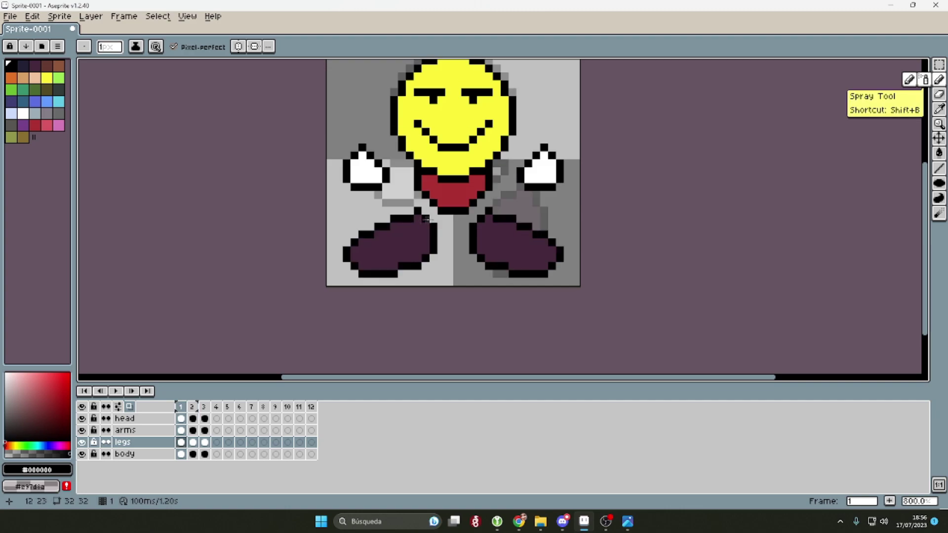
pyautogui.click(939, 153)
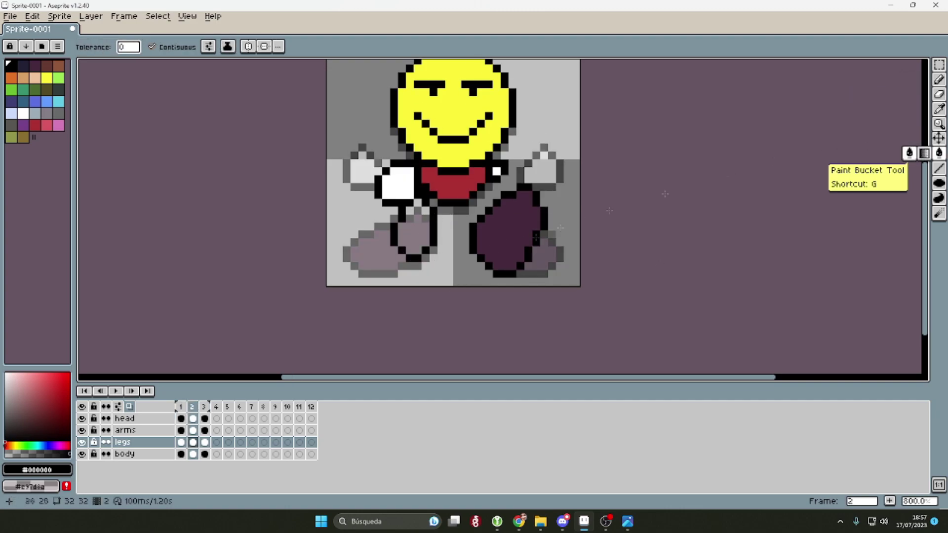
pyautogui.press('i')
pyautogui.click(509, 228)
pyautogui.press('g')
pyautogui.click(375, 99)
pyautogui.hotkey('ctrl', 'z')
# Step: Hide the arms layer, paint the left leg dark purple, and return to frame 1
pyautogui.click(82, 430)
pyautogui.moveTo(402, 210); pyautogui.dragTo(419, 211)
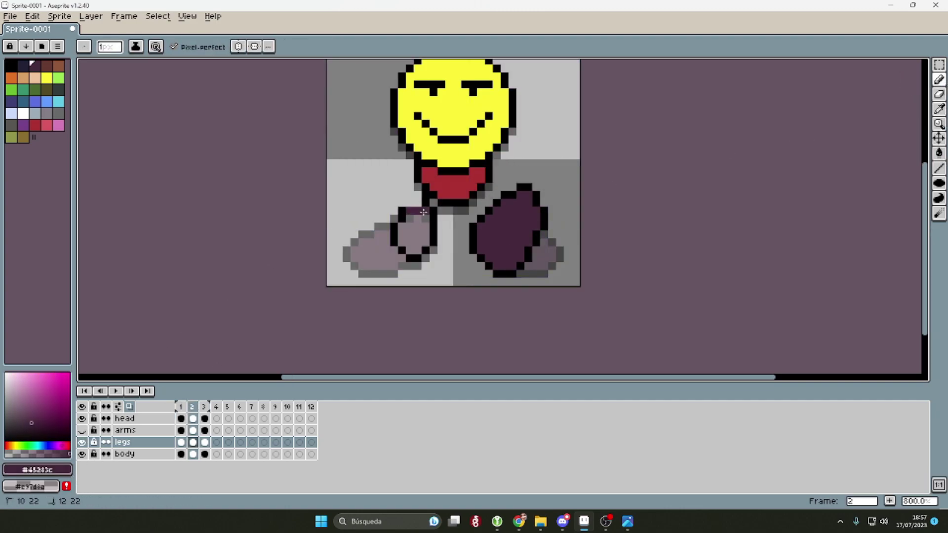
pyautogui.press('i')
pyautogui.click(399, 232)
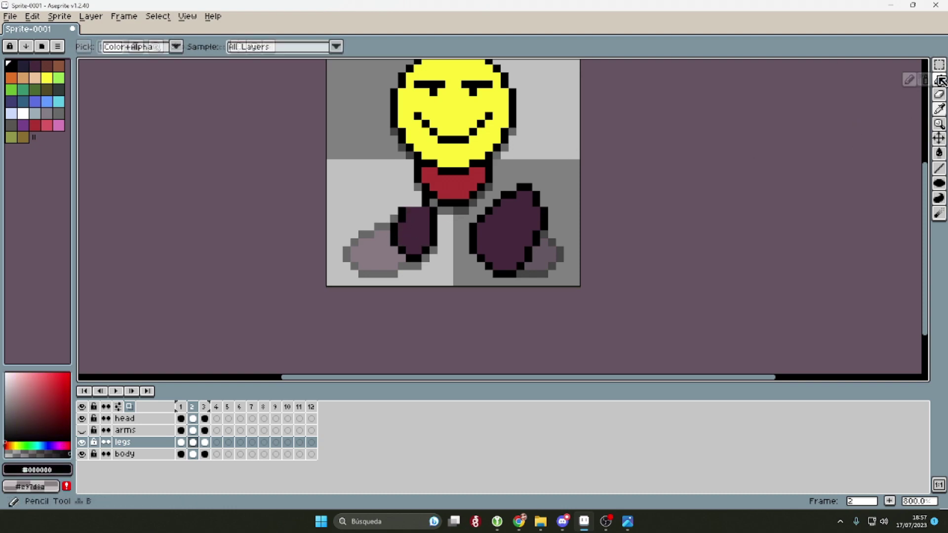
pyautogui.press('b')
pyautogui.scroll(-3, 423, 233)
pyautogui.press('Left')
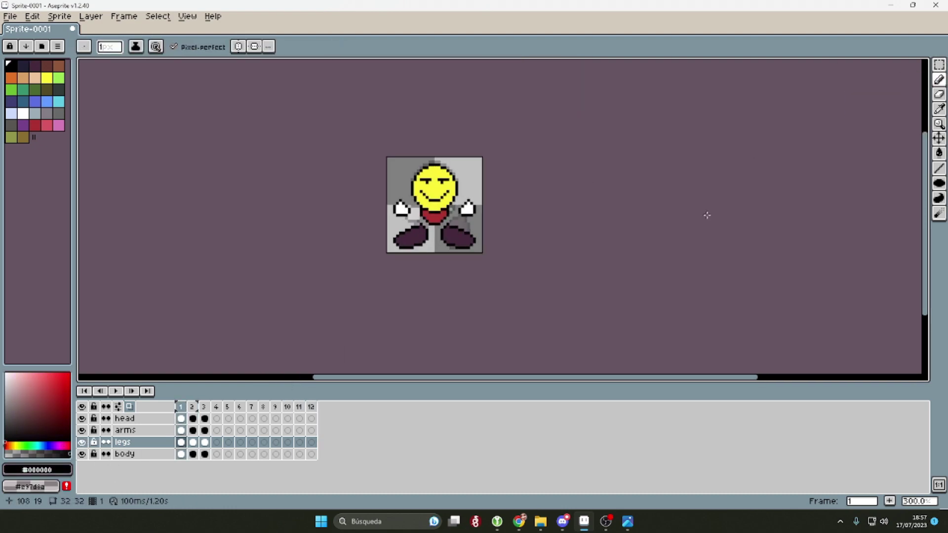
# Step: Copy the head, arms and legs cels from the frame 2 pose into frame 4
pyautogui.press('Right')
pyautogui.click(217, 442)
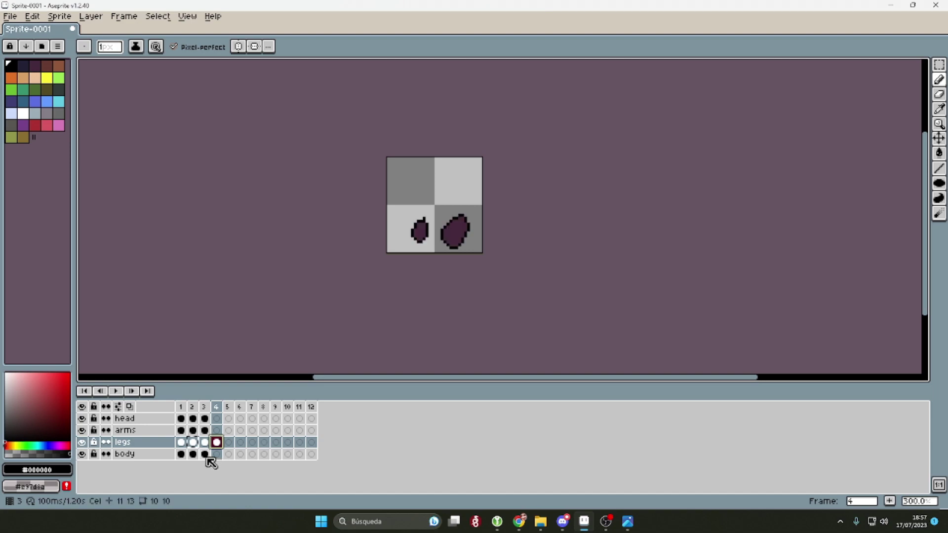
pyautogui.click(217, 454)
pyautogui.moveTo(204, 430)
pyautogui.mouseDown()
pyautogui.moveTo(216, 430)
pyautogui.moveTo(217, 418)
pyautogui.mouseUp()
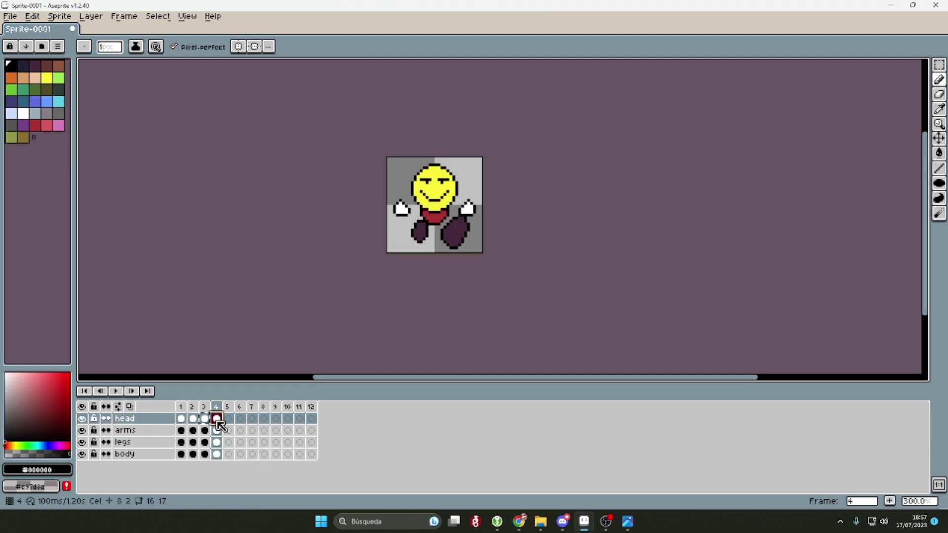
pyautogui.press('Left')
pyautogui.press('Left')
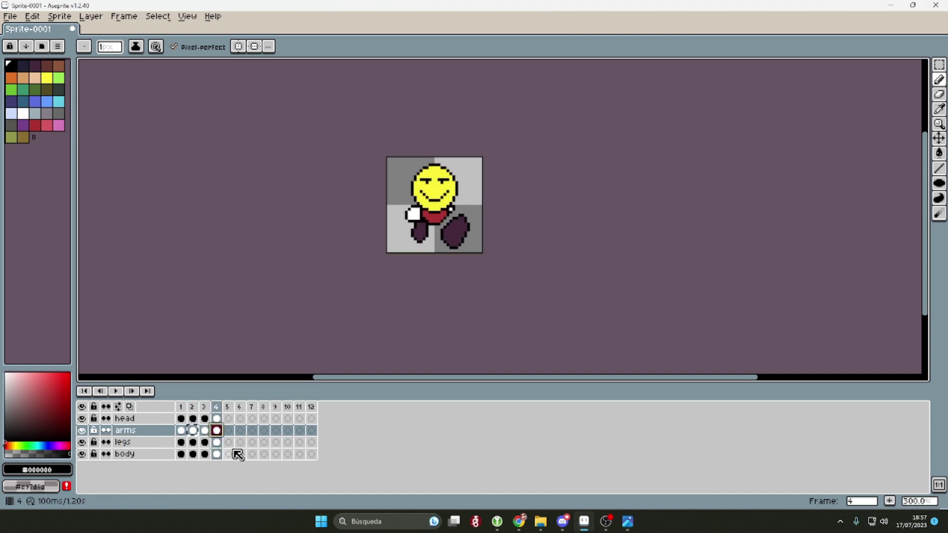
pyautogui.click(192, 454)
pyautogui.press('Up')
pyautogui.press('Up')
pyautogui.press('Up')
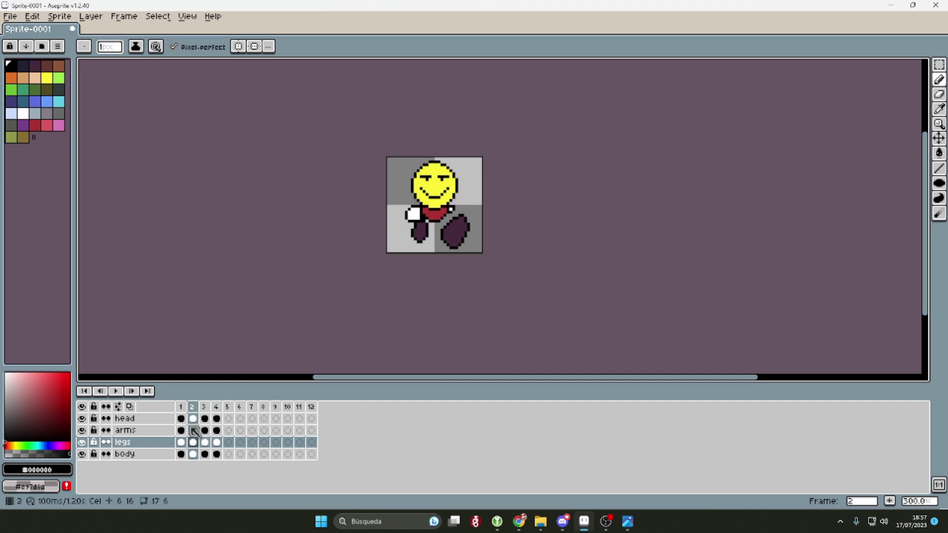
pyautogui.click(219, 419)
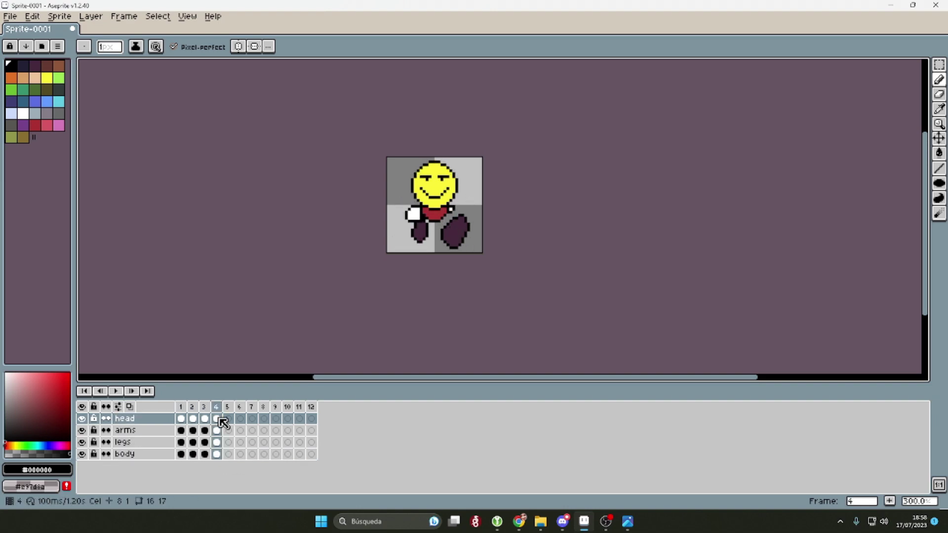
# Step: Flip frame 4's arms and legs cels horizontally with Edit > Flip Horizontal, then play the walk
pyautogui.click(33, 16)
pyautogui.click(63, 173)
pyautogui.press('Down')
pyautogui.hotkey('alt', 'e')
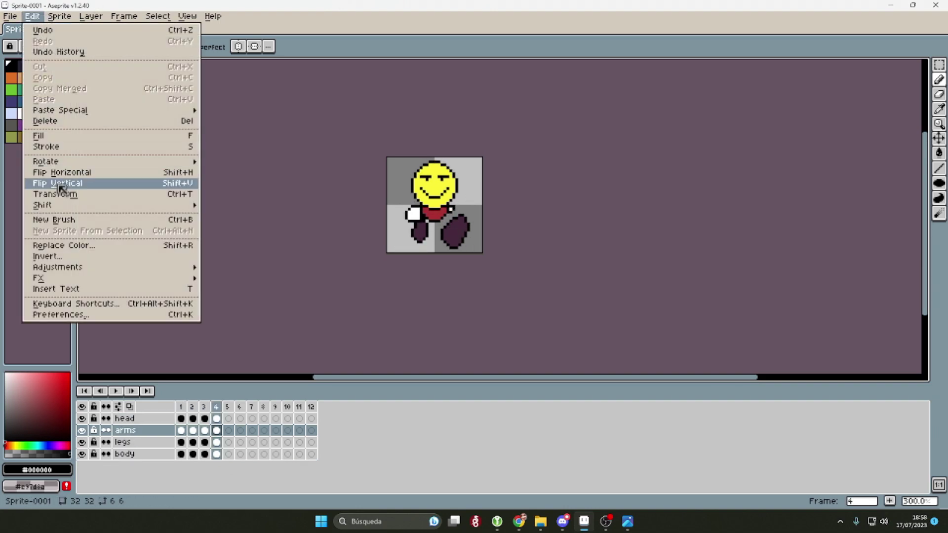
pyautogui.click(64, 173)
pyautogui.press('Down')
pyautogui.hotkey('alt', 'e')
pyautogui.click(63, 173)
pyautogui.press('Down')
pyautogui.press('Return')
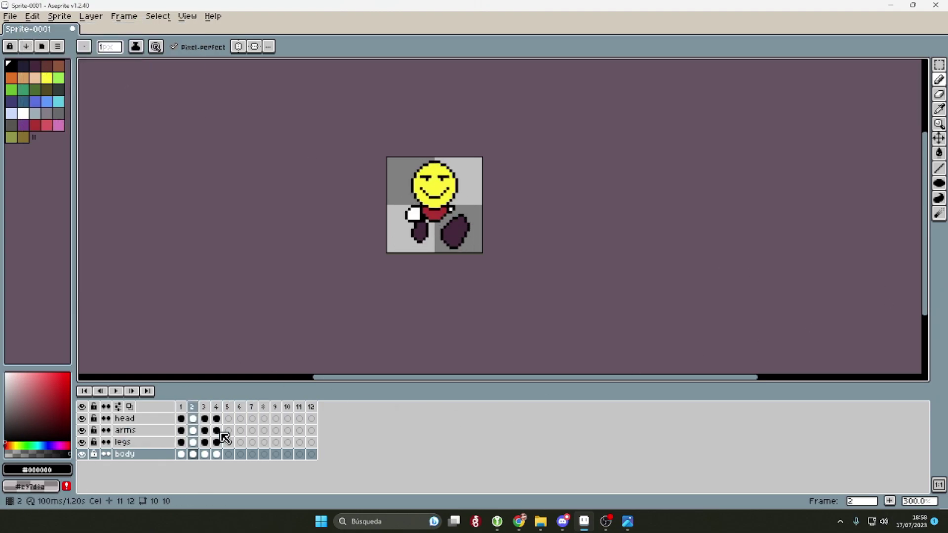
# Step: Create a tag named walk_front over frames 1–4
pyautogui.moveTo(180, 407); pyautogui.dragTo(217, 407)
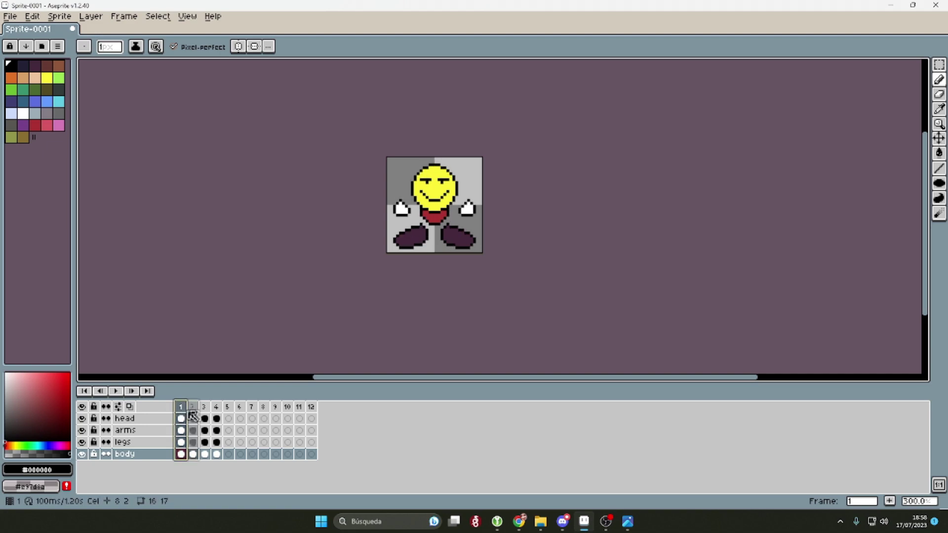
pyautogui.rightClick(222, 413)
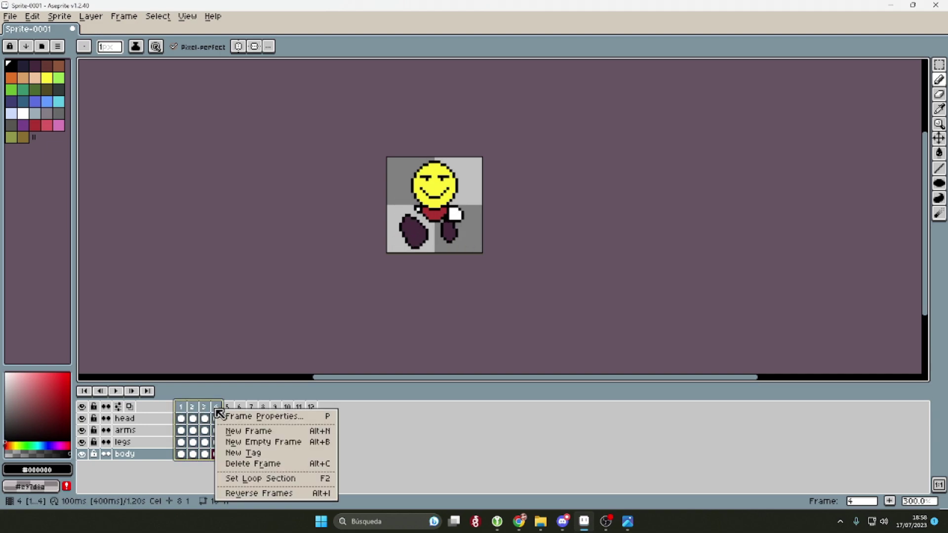
pyautogui.click(259, 454)
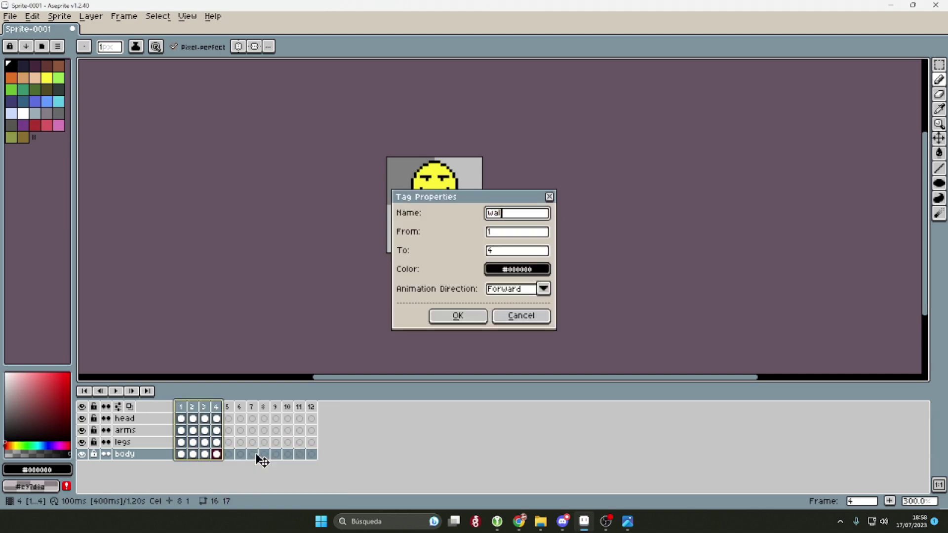
pyautogui.write('nt')
pyautogui.press('Return')
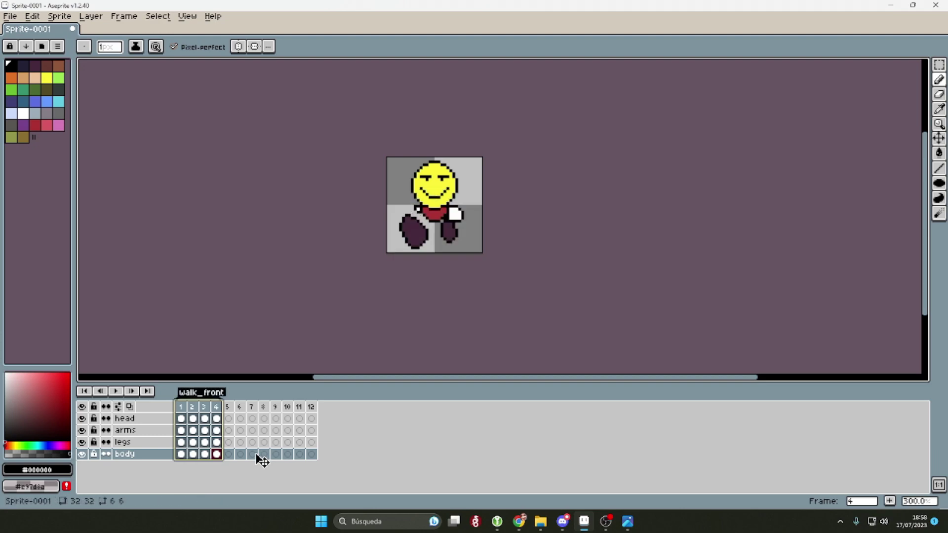
# Step: Preview the walk_front loop, select empty frames 5–8, then replay from frame 1
pyautogui.press('Return')
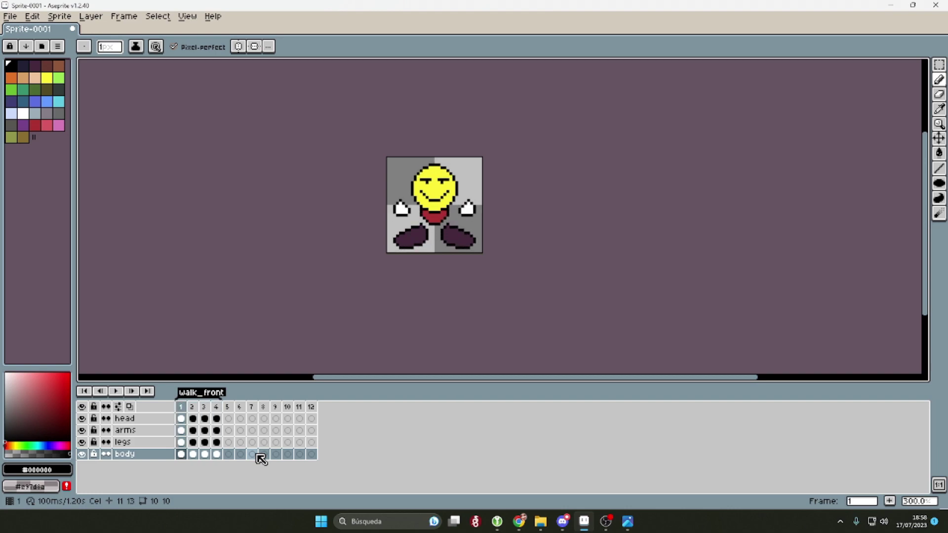
pyautogui.press('Right')
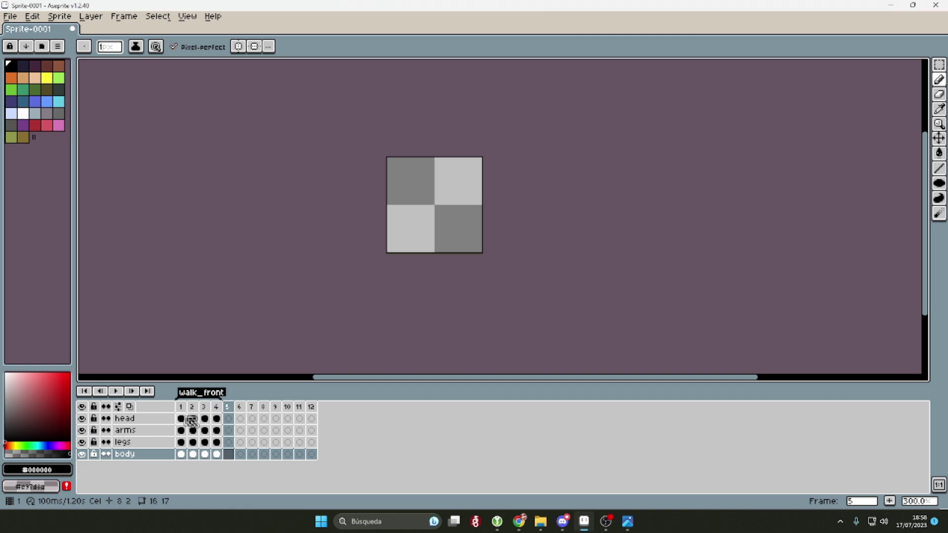
pyautogui.click(231, 407)
pyautogui.moveTo(249, 410); pyautogui.dragTo(264, 408)
pyautogui.click(182, 408)
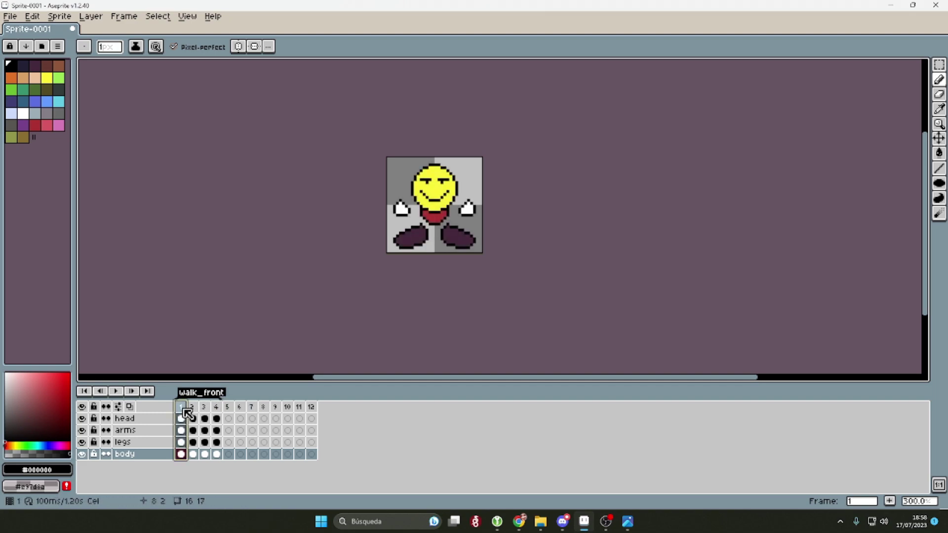
pyautogui.press('Return')
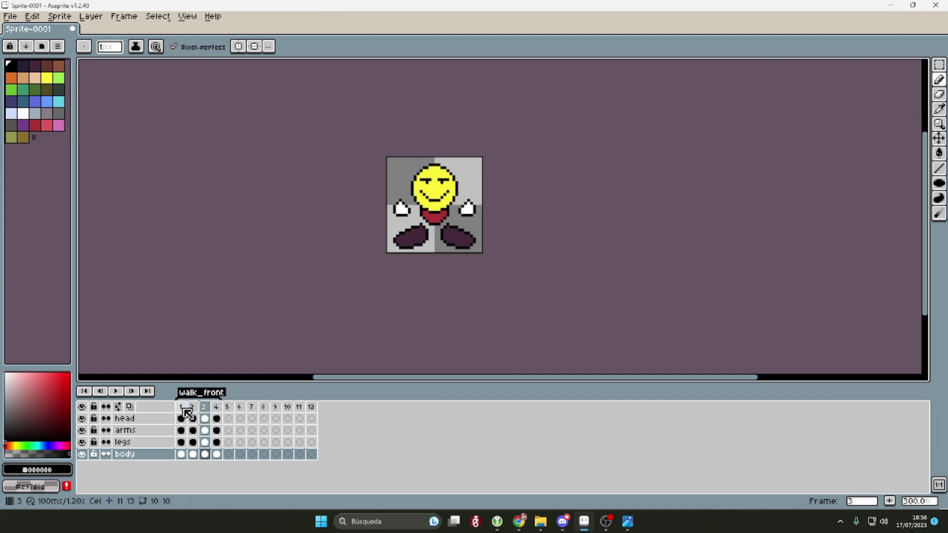
# Step: Copy the head into frame 5 and turn it sideways: paint the right eyebrow yellow and move the eye and mouth
pyautogui.moveTo(184, 423); pyautogui.dragTo(229, 418)
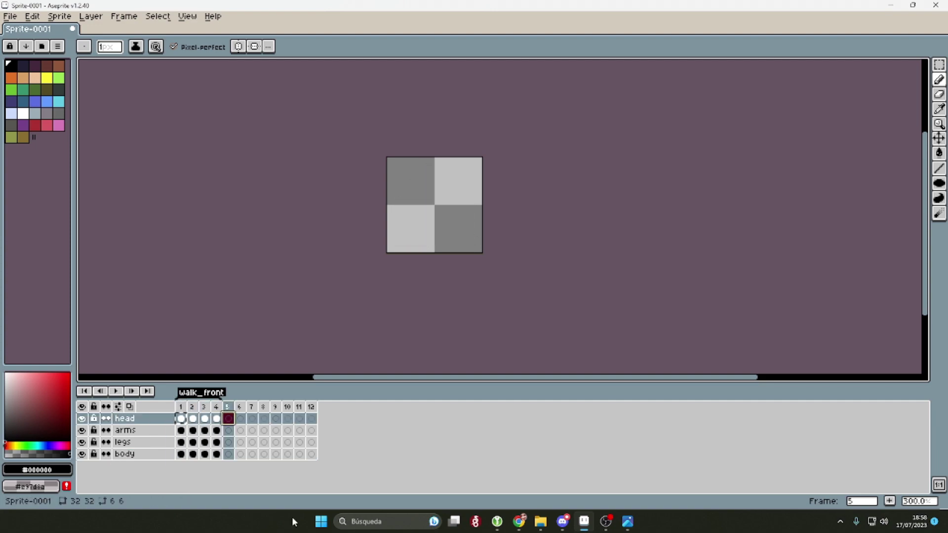
pyautogui.scroll(4, 464, 175)
pyautogui.press('i')
pyautogui.click(374, 217)
pyautogui.press('b')
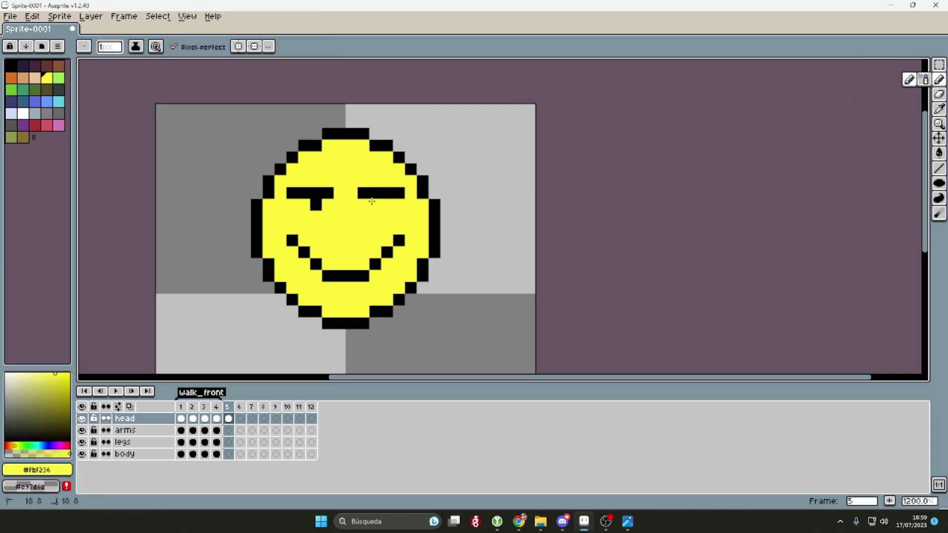
pyautogui.moveTo(363, 192); pyautogui.dragTo(400, 202)
pyautogui.press('m')
pyautogui.moveTo(284, 184)
pyautogui.mouseDown()
pyautogui.moveTo(337, 213)
pyautogui.moveTo(424, 212)
pyautogui.mouseUp()
pyautogui.moveTo(286, 233); pyautogui.dragTo(376, 256)
pyautogui.hotkey('ctrl', 'd')
# Step: Extend the side-facing head cel across frames 5–7
pyautogui.click(941, 130)
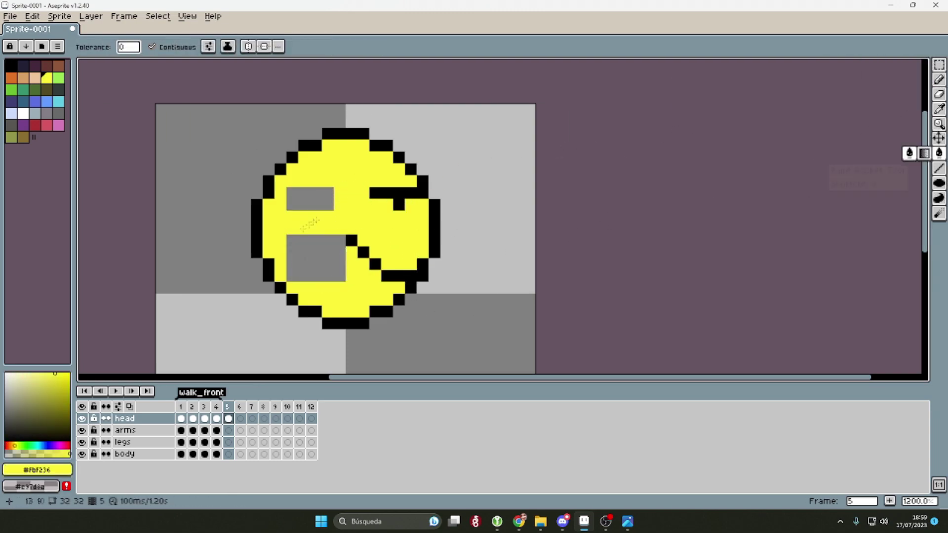
pyautogui.scroll(-5, 625, 166)
pyautogui.press('Left')
pyautogui.press('Right')
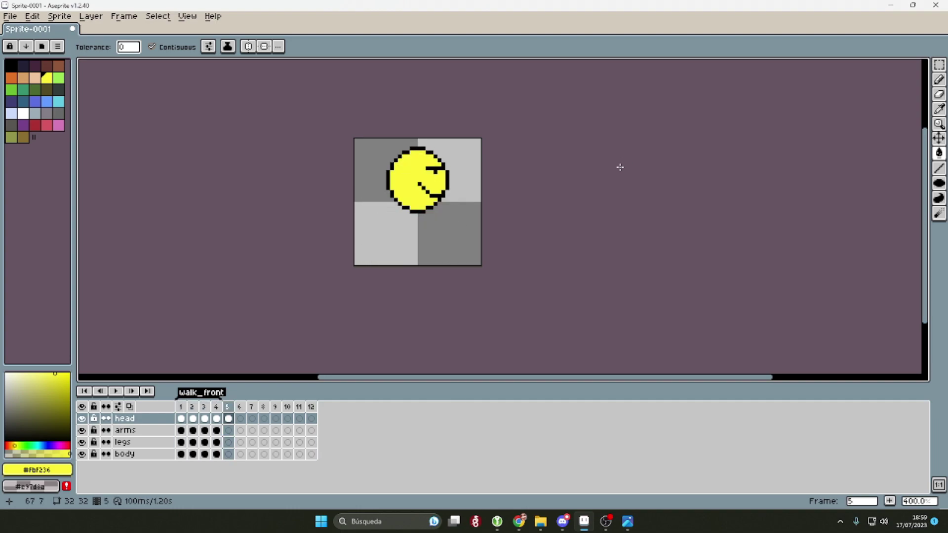
pyautogui.moveTo(229, 419); pyautogui.dragTo(253, 419)
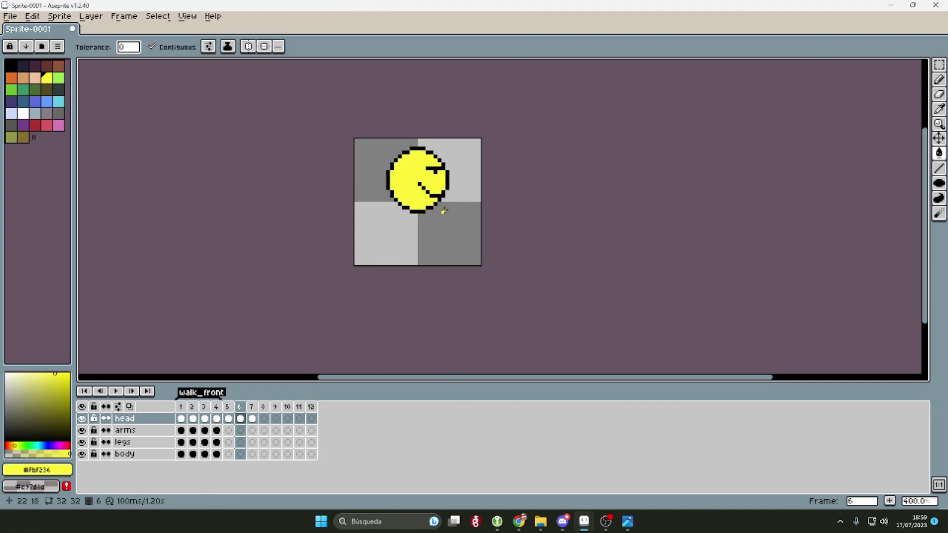
# Step: Copy the head into frame 8 and play the animation from frame 1 to check it
pyautogui.scroll(2, 482, 196)
pyautogui.press('Left')
pyautogui.press('Right')
pyautogui.hotkey('ctrl', 'a')
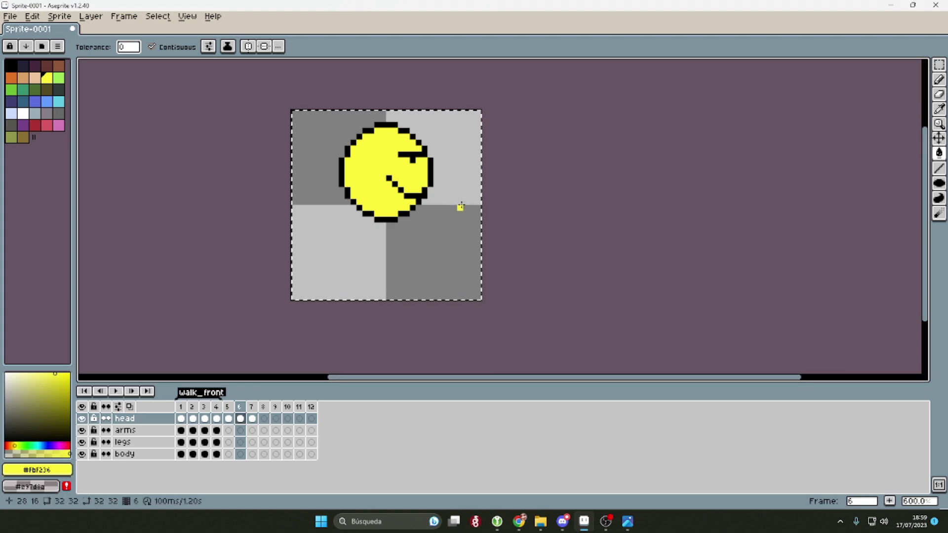
pyautogui.press('Right')
pyautogui.press('w')
pyautogui.hotkey('ctrl', 'c')
pyautogui.press('Right')
pyautogui.press('Right')
pyautogui.hotkey('ctrl', 'v')
pyautogui.press('Return')
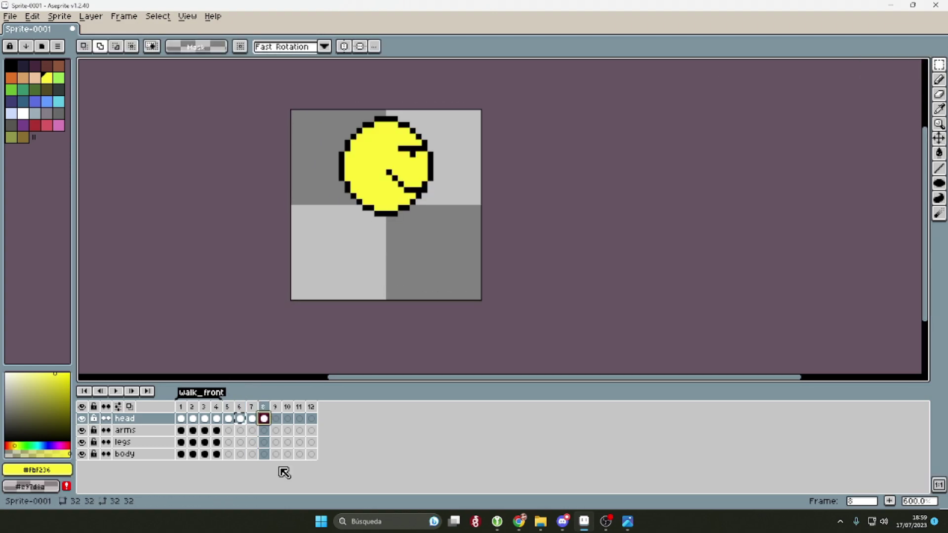
pyautogui.hotkey('ctrl', 'd')
pyautogui.press('Home')
pyautogui.press('Return')
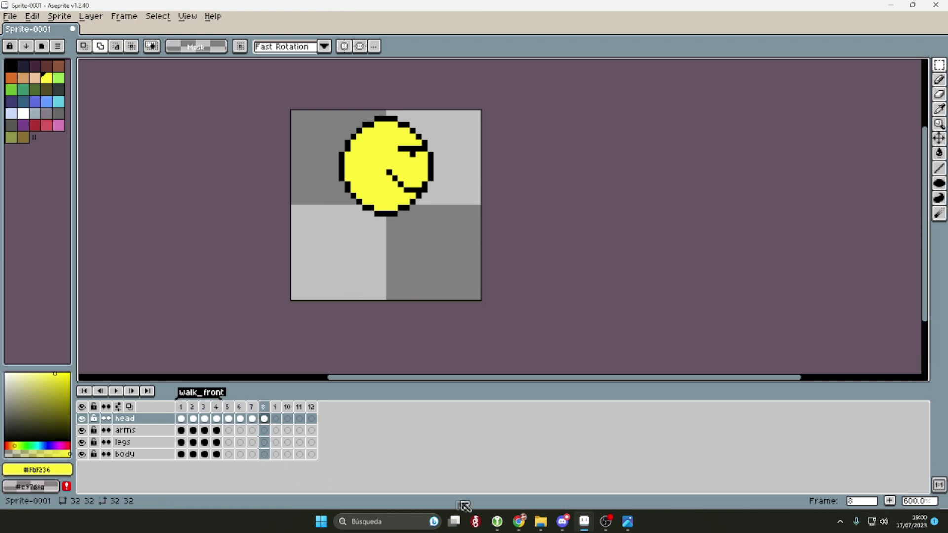
# Step: Copy the red body cel into frames 5–8, play the cycle, and enable Onion Skin
pyautogui.click(216, 430)
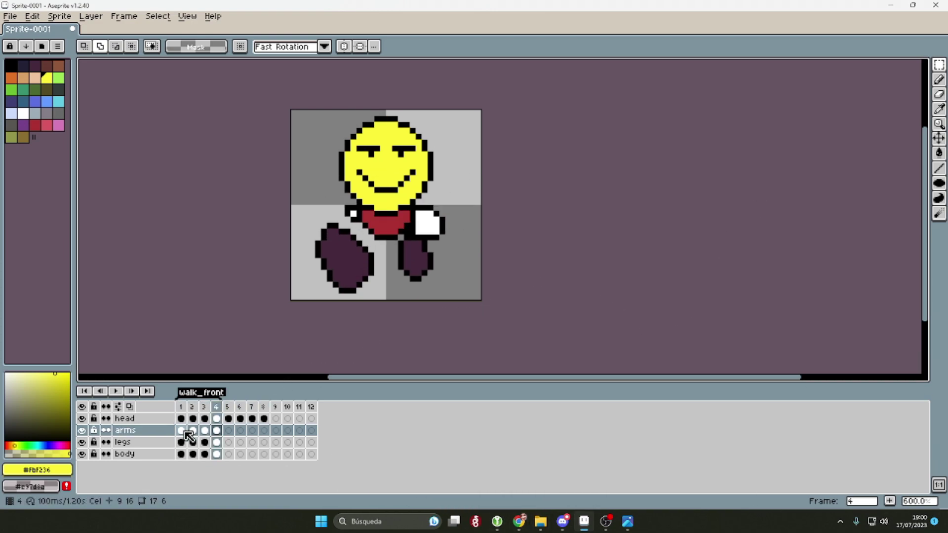
pyautogui.moveTo(182, 454); pyautogui.dragTo(269, 459)
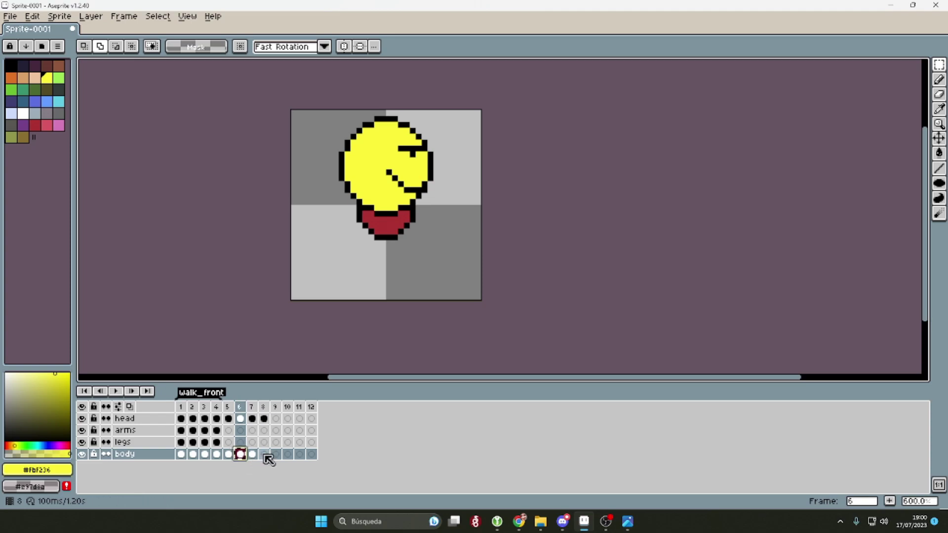
pyautogui.press('Return')
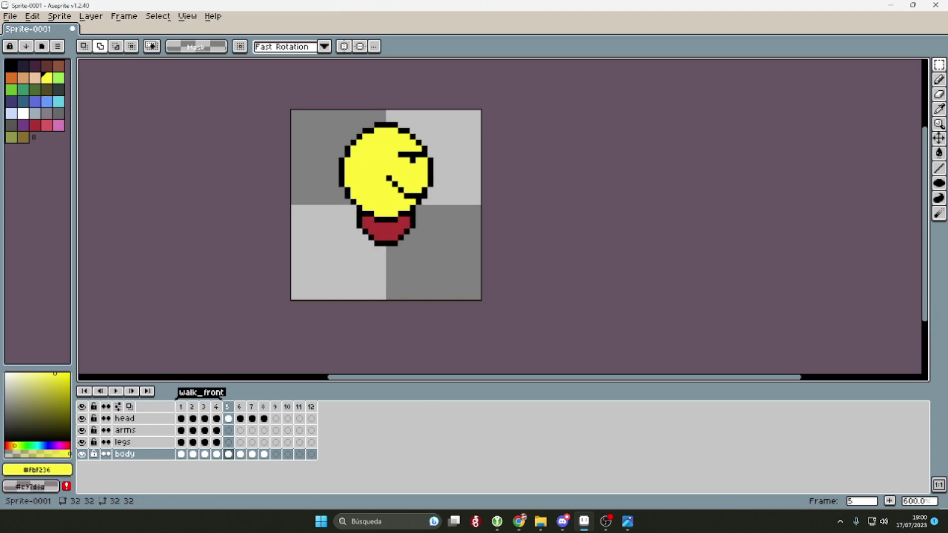
pyautogui.click(130, 407)
# Step: Draw the side-view arm outline with the Pencil on frame 5's arms cel
pyautogui.click(939, 108)
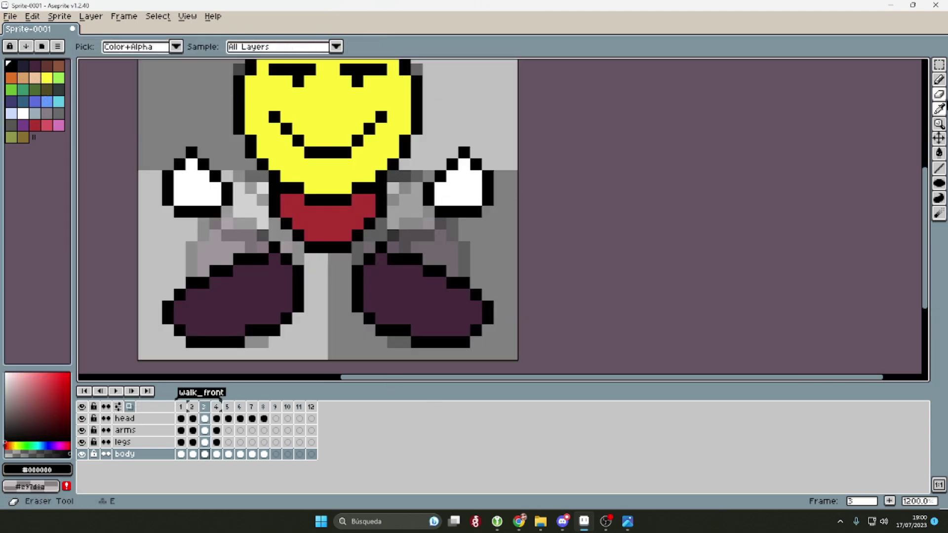
pyautogui.click(939, 79)
pyautogui.press('Right')
pyautogui.press('Right')
pyautogui.click(229, 430)
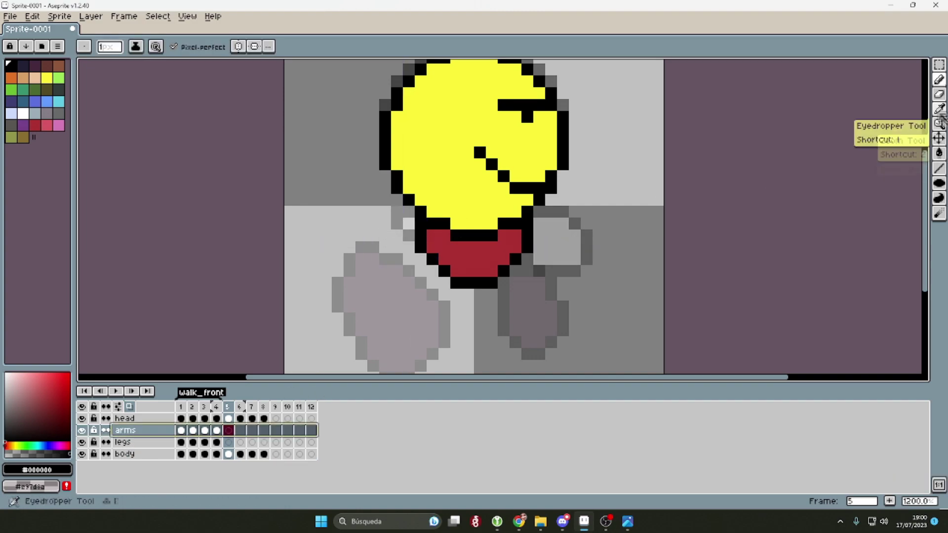
pyautogui.moveTo(385, 231)
pyautogui.mouseDown()
pyautogui.moveTo(385, 282)
pyautogui.moveTo(373, 232)
pyautogui.mouseUp()
pyautogui.scroll(-4, 486, 300)
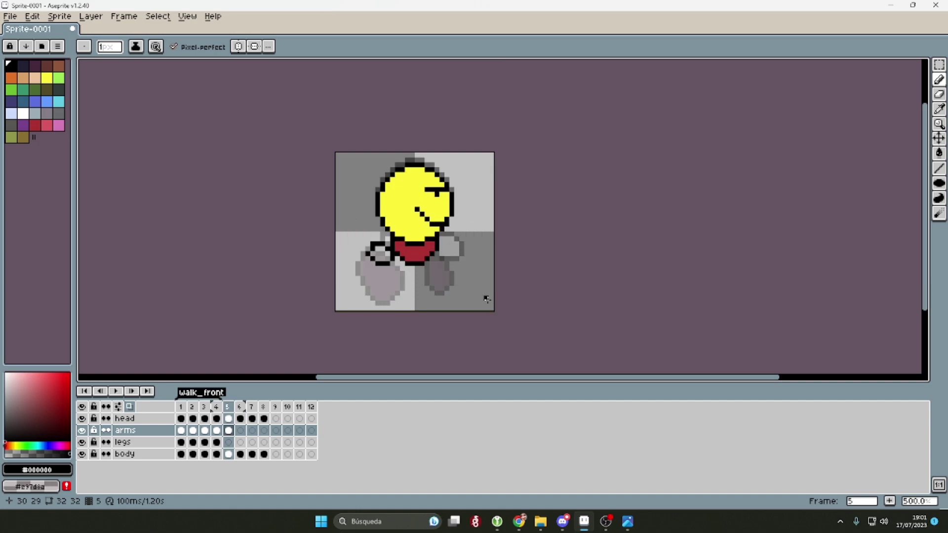
pyautogui.press('m')
pyautogui.scroll(4, 275, 244)
pyautogui.press('Right')
pyautogui.press('Left')
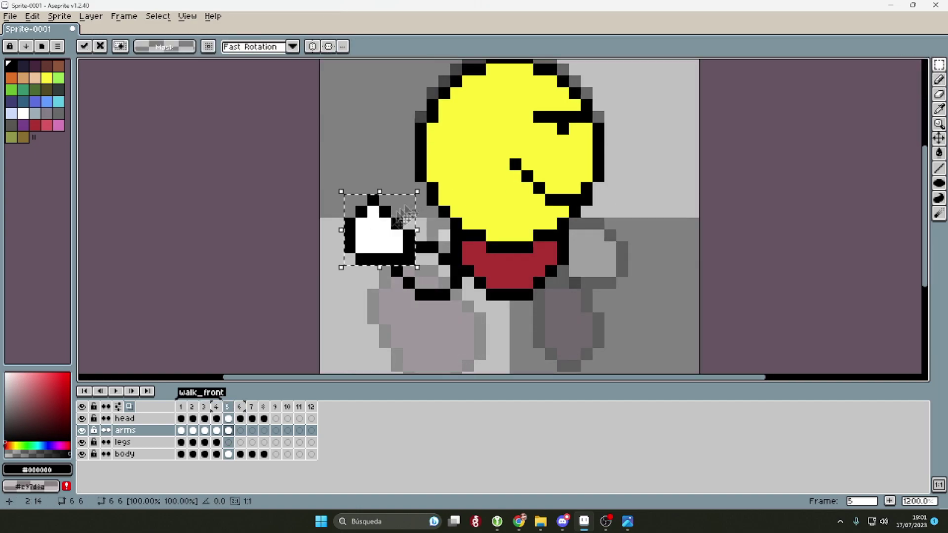
pyautogui.scroll(-4, 349, 203)
pyautogui.scroll(1, 669, 235)
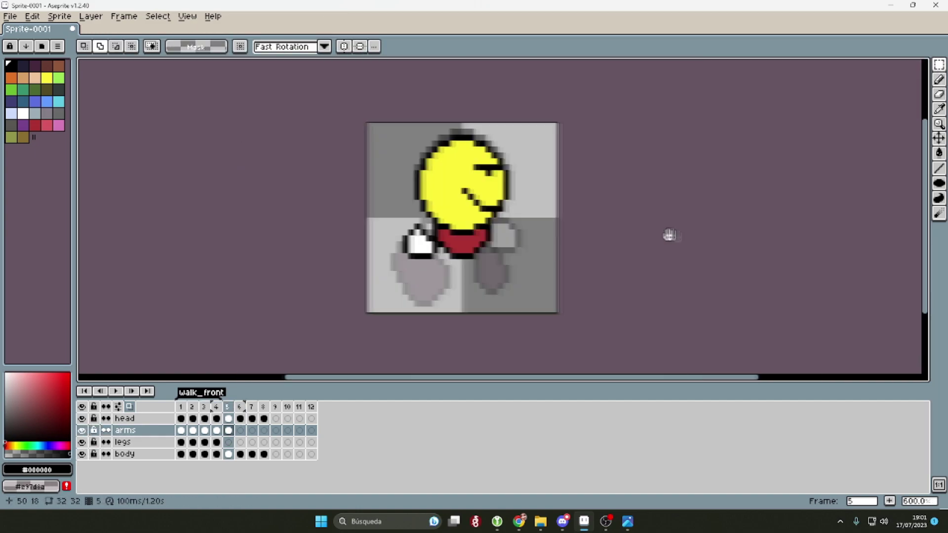
# Step: On frame 5's legs layer, outline the legs below the body in black
pyautogui.press('Left')
pyautogui.press('Left')
pyautogui.click(940, 79)
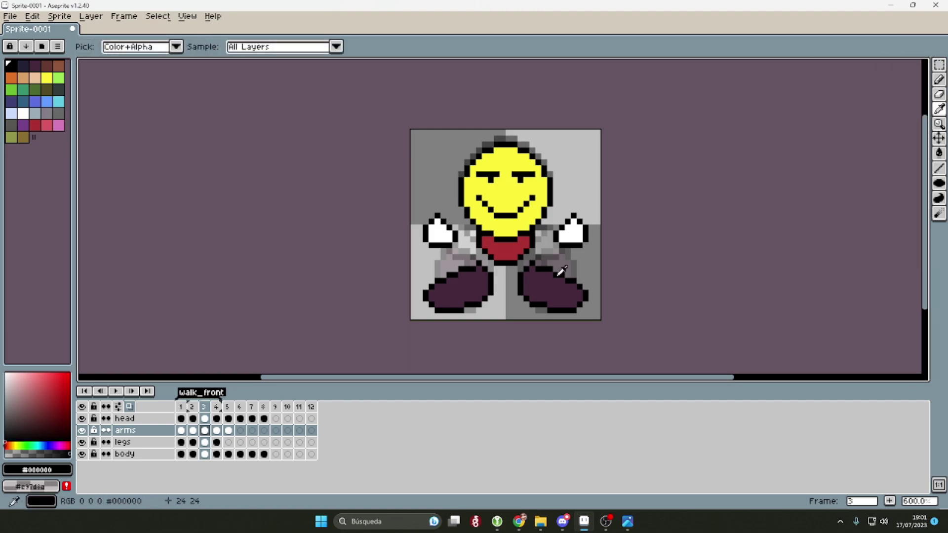
pyautogui.press('Right')
pyautogui.press('Right')
pyautogui.scroll(1, 494, 296)
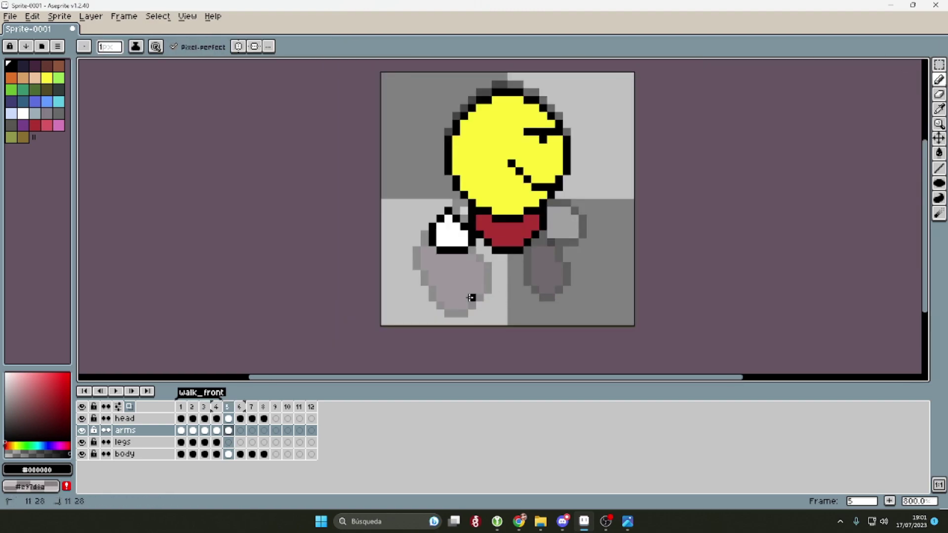
pyautogui.press('Down')
pyautogui.moveTo(503, 274); pyautogui.dragTo(568, 292)
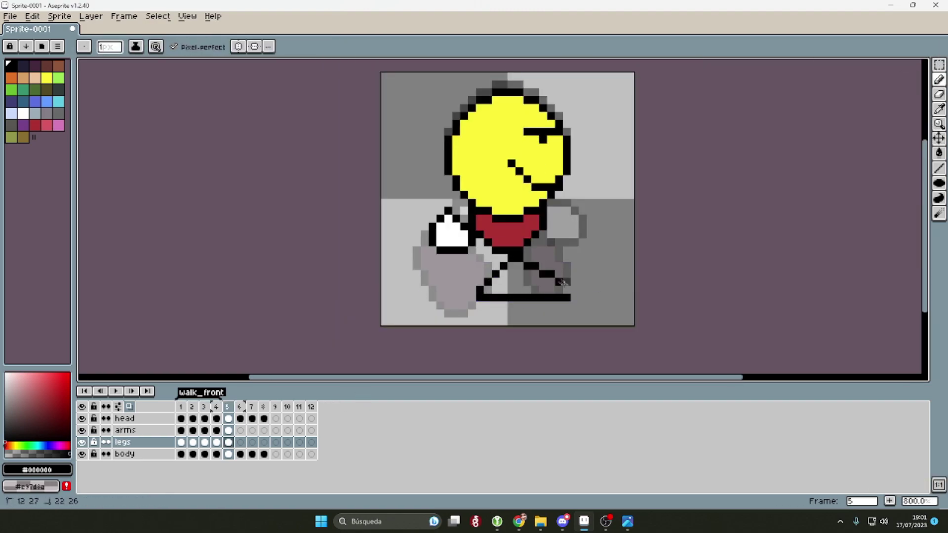
pyautogui.hotkey('ctrl', 'z')
pyautogui.moveTo(479, 290)
pyautogui.mouseDown()
pyautogui.moveTo(548, 269)
pyautogui.moveTo(574, 290)
pyautogui.mouseUp()
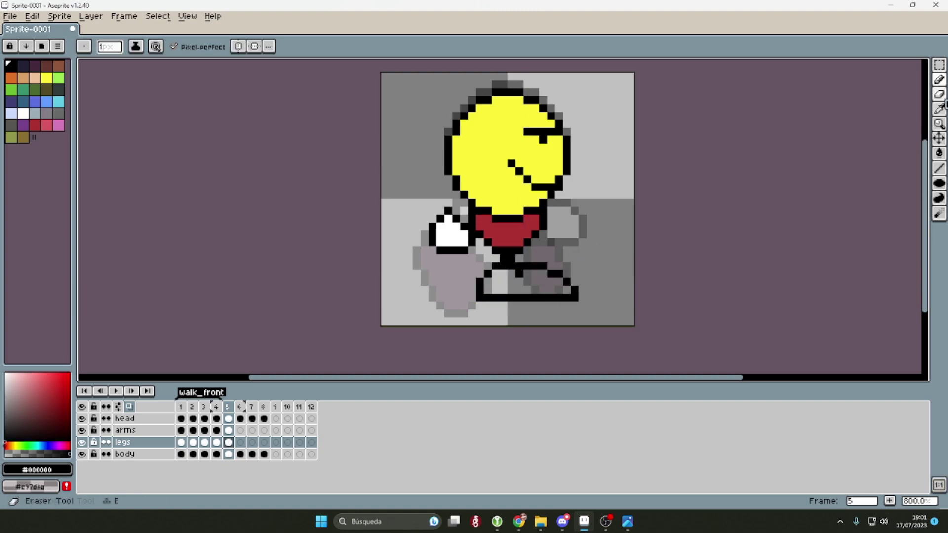
pyautogui.scroll(-2, 547, 270)
pyautogui.press('Left')
pyautogui.press('Right')
pyautogui.press('Right')
# Step: Fill frame 5's legs with dark purple #45283c and clear the selection
pyautogui.press('Left')
pyautogui.press('g')
pyautogui.scroll(4, 543, 262)
pyautogui.click(464, 233)
pyautogui.press('m')
pyautogui.moveTo(366, 205); pyautogui.dragTo(544, 263)
pyautogui.scroll(-3, 599, 250)
pyautogui.hotkey('ctrl', 'd')
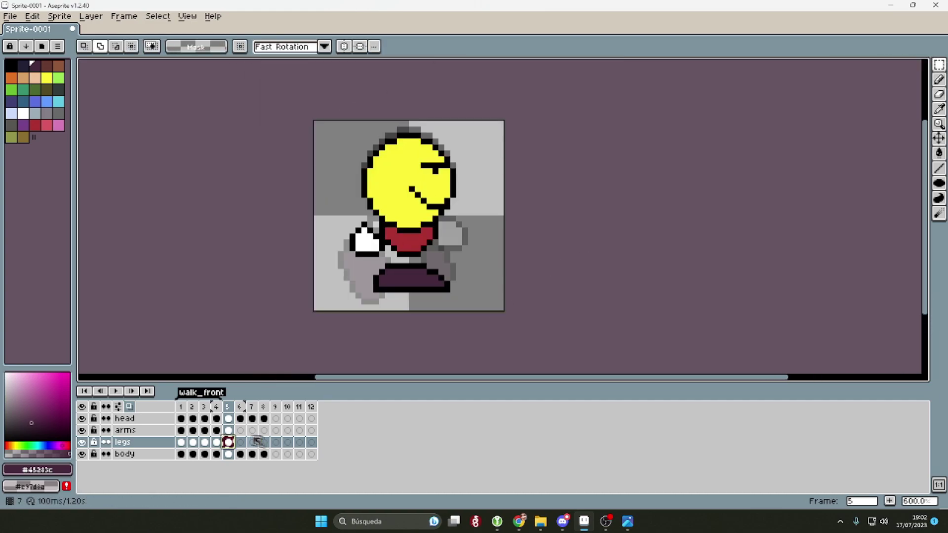
pyautogui.click(252, 430)
# Step: Draw a black arm outline to the right of the head in frame 6
pyautogui.press('Left')
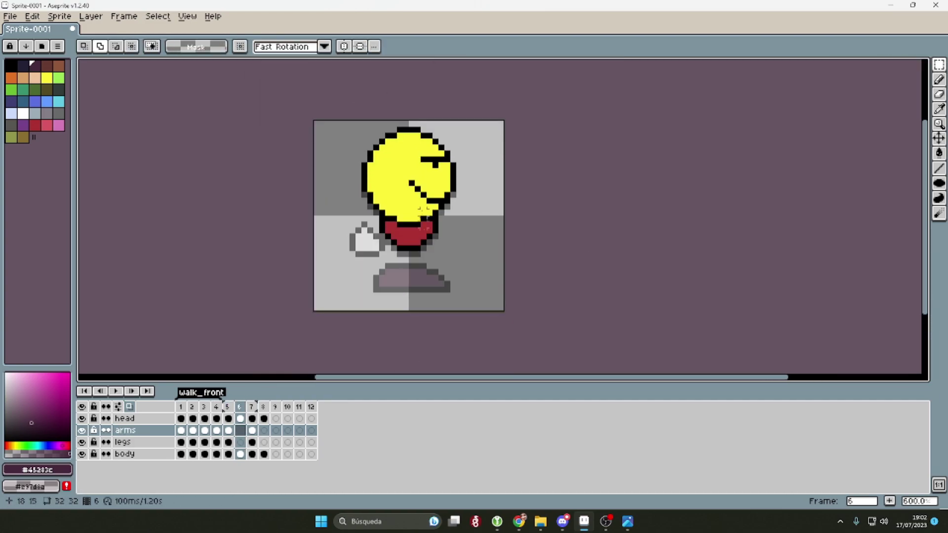
pyautogui.scroll(1, 423, 210)
pyautogui.press('i')
pyautogui.click(940, 79)
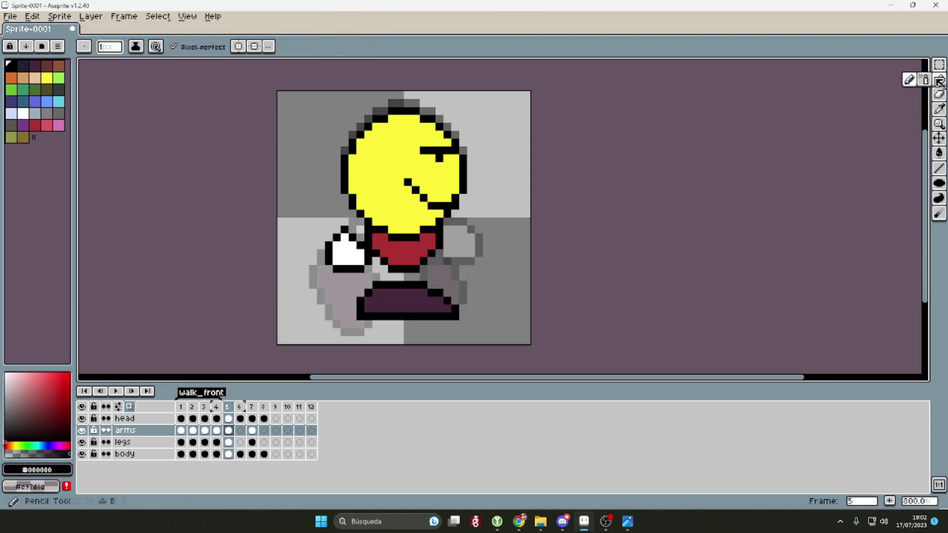
pyautogui.moveTo(455, 222); pyautogui.dragTo(471, 214)
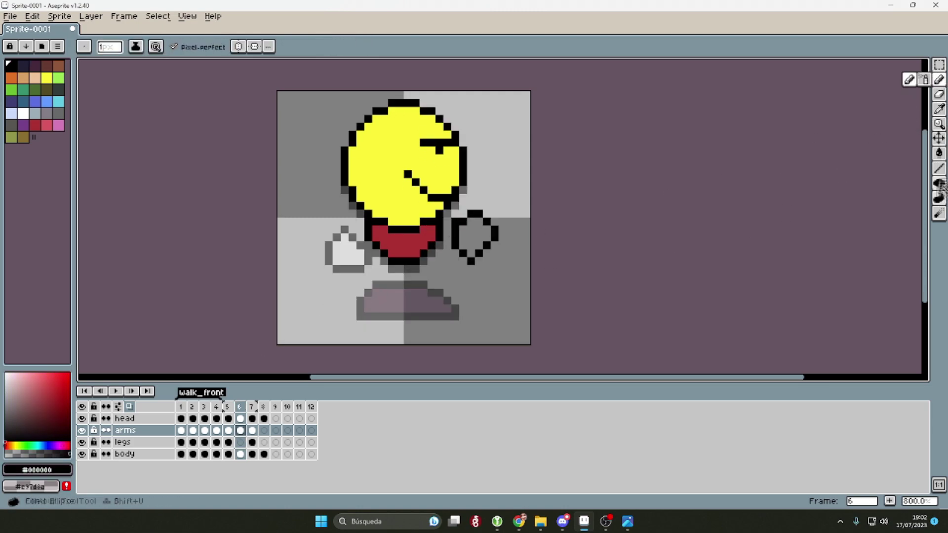
# Step: Fill both hands in frame 6 white, touching up the left hand's pixels
pyautogui.click(939, 184)
pyautogui.click(23, 113)
pyautogui.press('g')
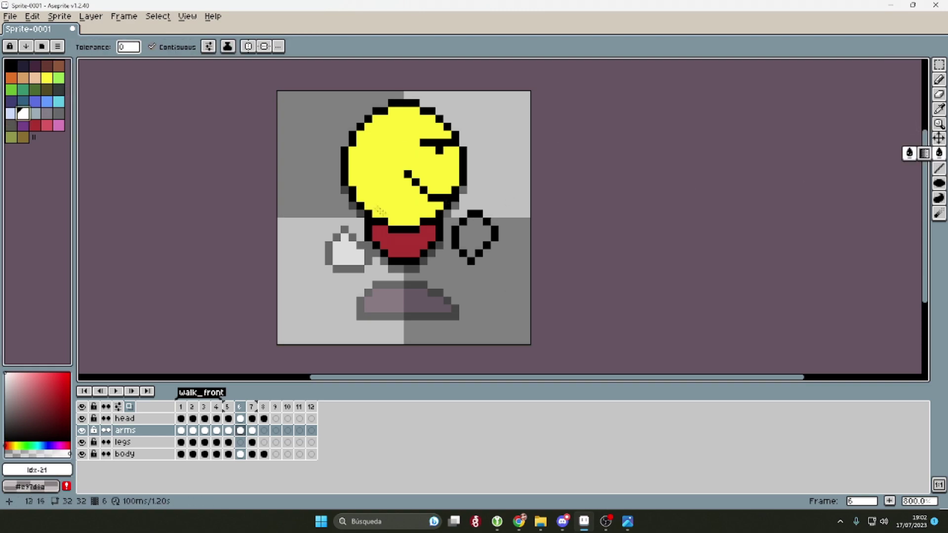
pyautogui.click(471, 237)
pyautogui.keyDown('alt'); pyautogui.click(474, 214); pyautogui.keyUp('alt')
pyautogui.click(939, 79)
pyautogui.moveTo(328, 229); pyautogui.dragTo(338, 222)
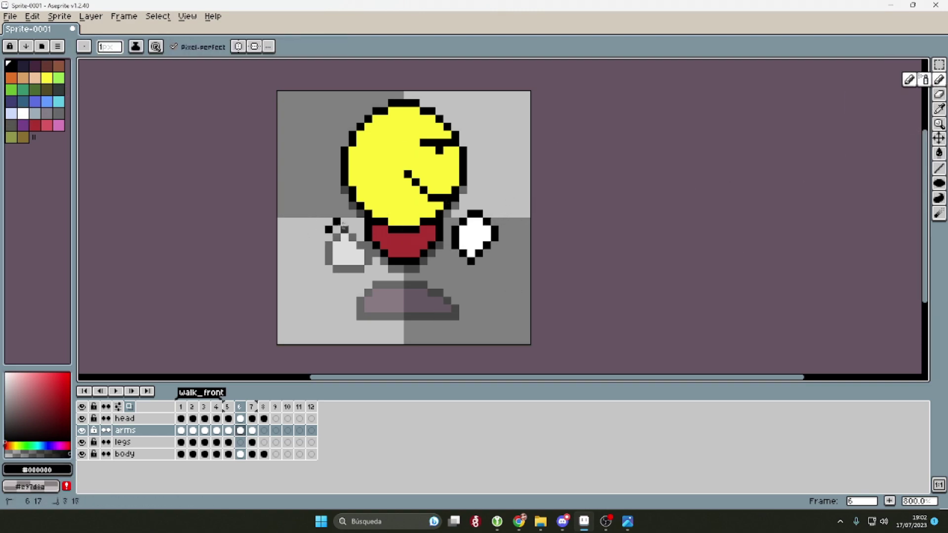
pyautogui.click(23, 113)
pyautogui.click(341, 241)
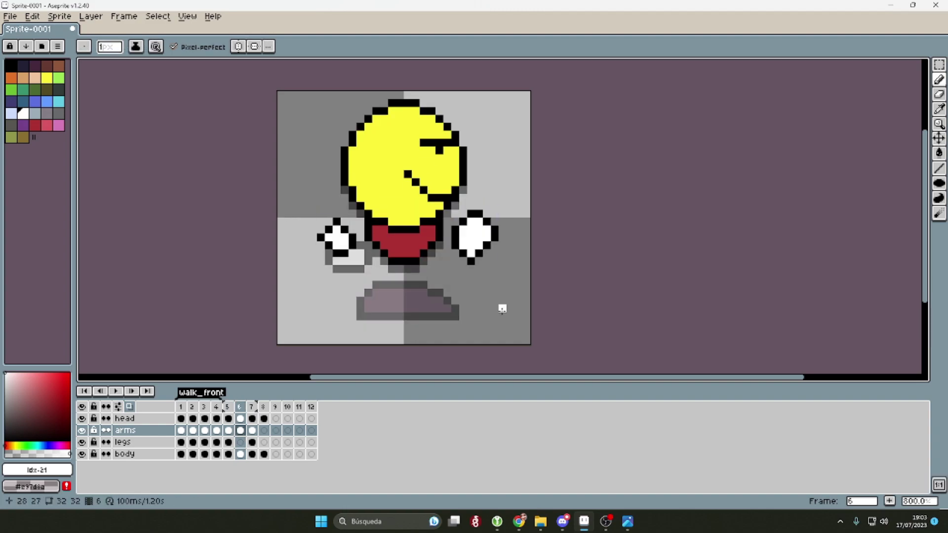
# Step: On the legs layer, draw black outlines for two mid-stride legs, erasing a stray pixel
pyautogui.keyDown('ctrl'); pyautogui.click(449, 294); pyautogui.keyUp('ctrl')
pyautogui.keyDown('alt'); pyautogui.click(449, 294); pyautogui.keyUp('alt')
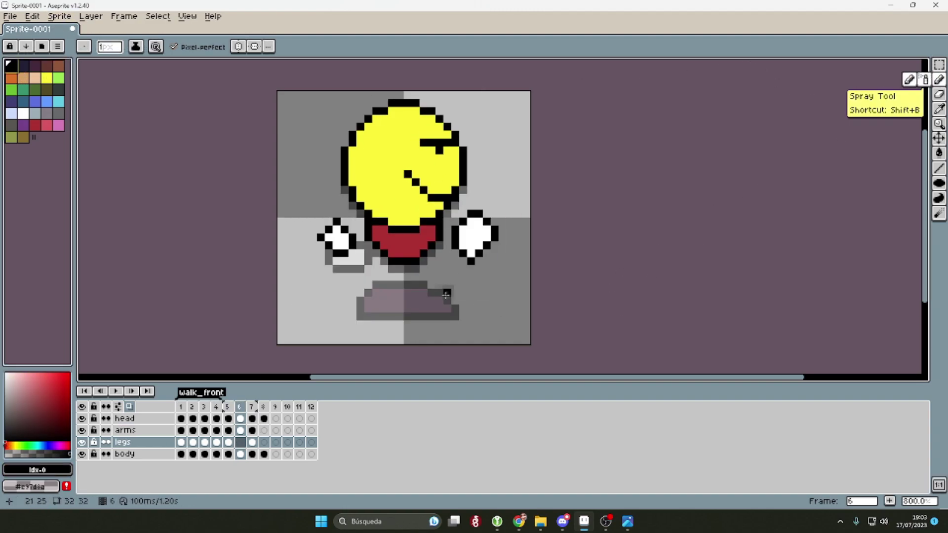
pyautogui.scroll(2, 448, 294)
pyautogui.moveTo(303, 247)
pyautogui.mouseDown()
pyautogui.moveTo(327, 327)
pyautogui.moveTo(330, 248)
pyautogui.mouseUp()
pyautogui.moveTo(407, 327); pyautogui.dragTo(365, 322)
pyautogui.press('e')
pyautogui.click(312, 310)
pyautogui.press('b')
pyautogui.moveTo(377, 263)
pyautogui.mouseDown()
pyautogui.moveTo(454, 262)
pyautogui.moveTo(478, 212)
pyautogui.mouseUp()
# Step: Fill both frame 6 legs with dark purple, with the arms layer temporarily hidden
pyautogui.click(82, 430)
pyautogui.press('i')
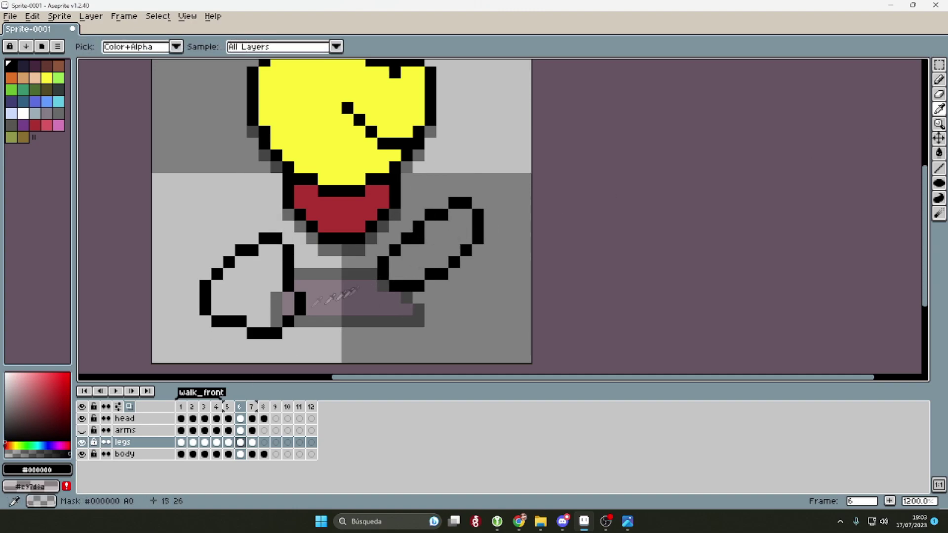
pyautogui.click(34, 66)
pyautogui.click(939, 153)
pyautogui.click(247, 291)
pyautogui.click(445, 242)
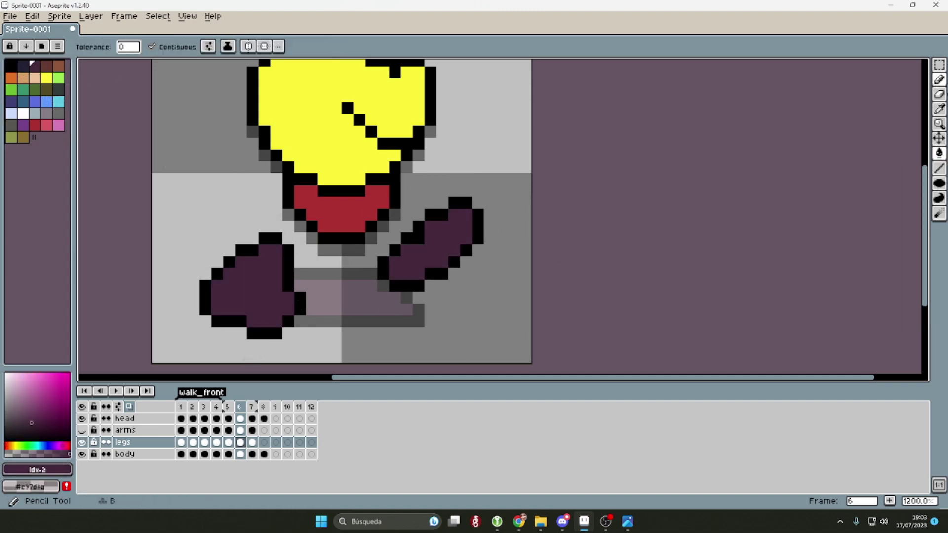
pyautogui.click(413, 226)
pyautogui.press('b')
pyautogui.scroll(-4, 488, 276)
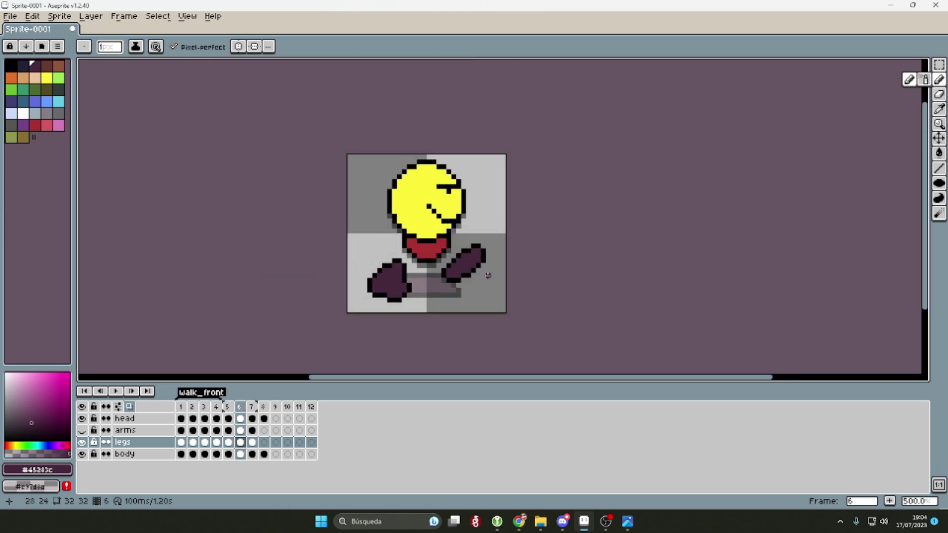
pyautogui.click(82, 431)
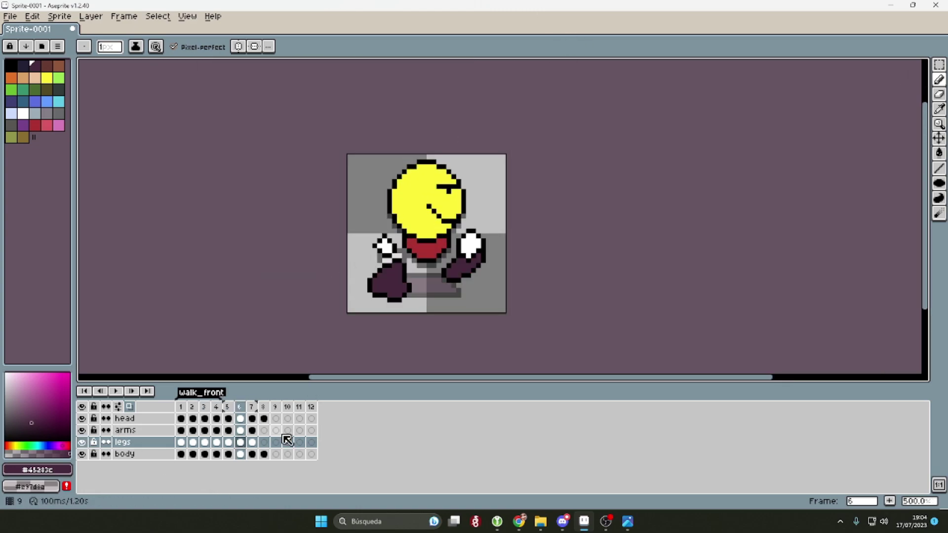
# Step: Copy frame 7's arms cel into frame 8
pyautogui.click(252, 431)
pyautogui.click(263, 431)
pyautogui.moveTo(267, 435); pyautogui.dragTo(265, 433)
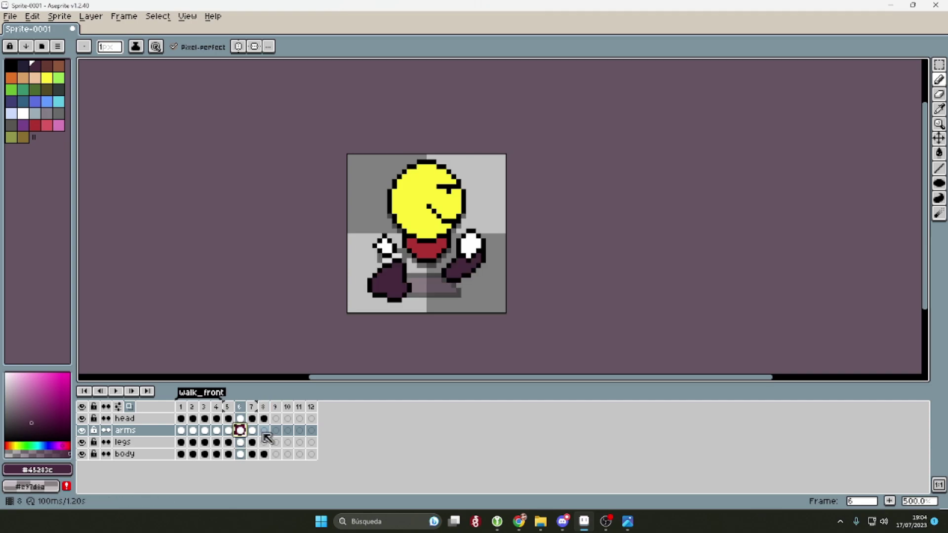
pyautogui.scroll(2, 420, 121)
# Step: Flip the left and right hands horizontally on frame 8
pyautogui.click(939, 65)
pyautogui.moveTo(275, 195)
pyautogui.mouseDown()
pyautogui.moveTo(333, 269)
pyautogui.moveTo(311, 254)
pyautogui.mouseUp()
pyautogui.click(32, 15)
pyautogui.click(59, 178)
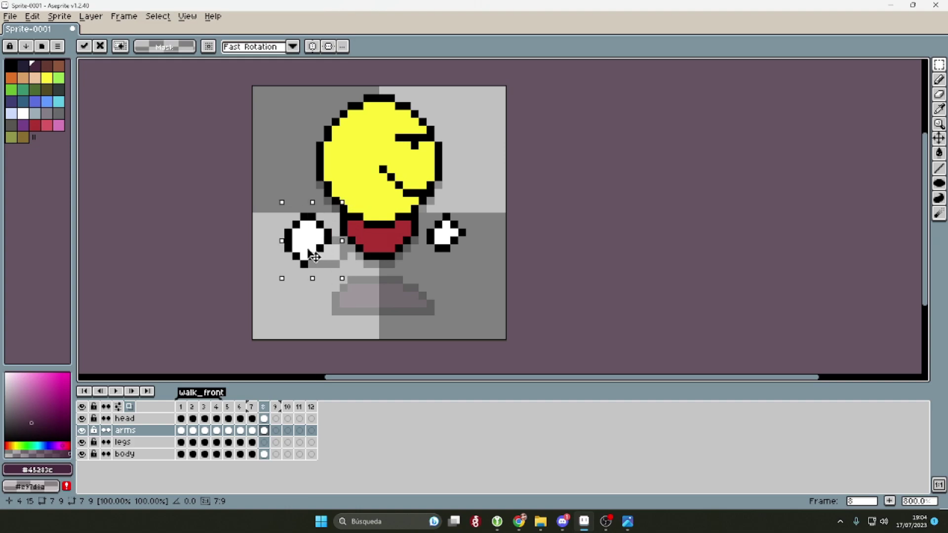
pyautogui.moveTo(420, 200); pyautogui.dragTo(480, 256)
pyautogui.click(33, 16)
pyautogui.click(59, 173)
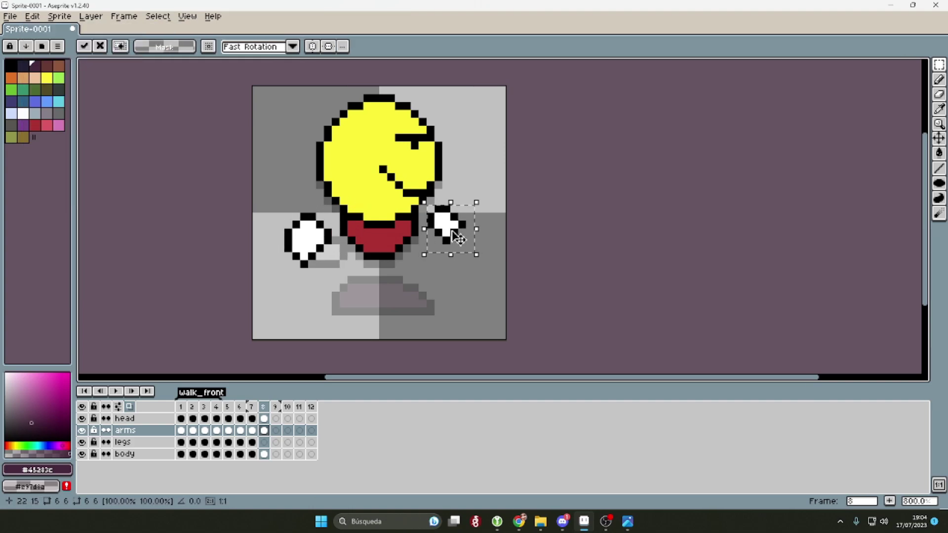
pyautogui.scroll(-2, 504, 250)
pyautogui.click(641, 244)
# Step: Draw two black leg outlines mid-stride on frame 8's legs layer
pyautogui.press('Left')
pyautogui.press('Left')
pyautogui.scroll(4, 485, 261)
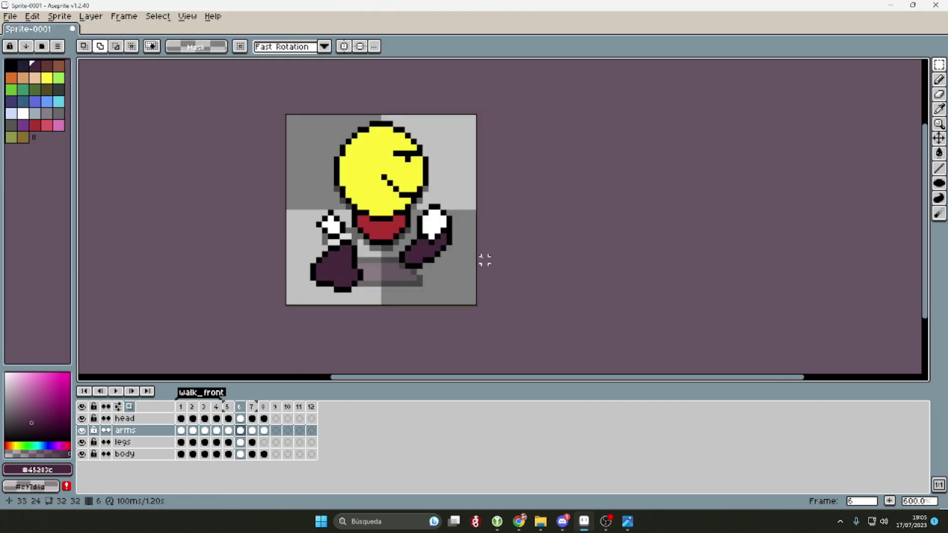
pyautogui.press('i')
pyautogui.click(459, 267)
pyautogui.press('b')
pyautogui.click(263, 442)
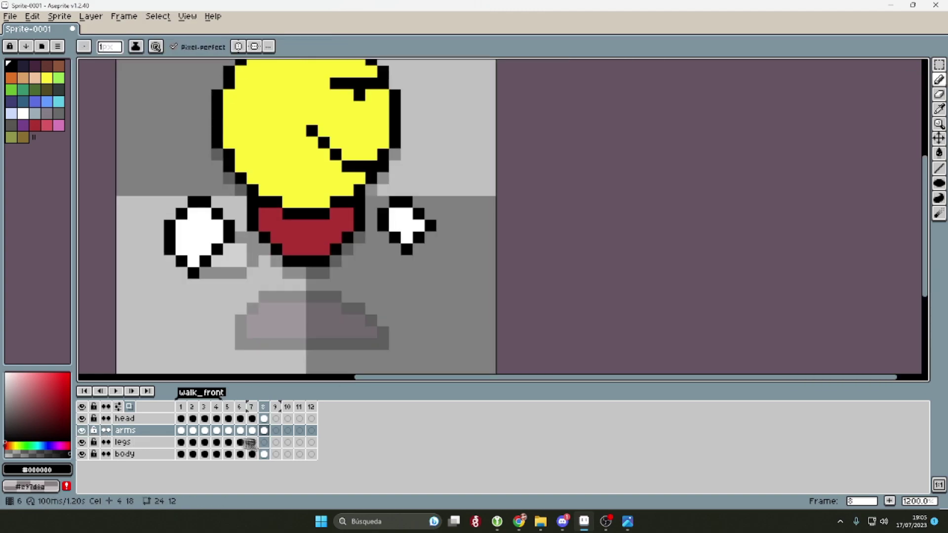
pyautogui.scroll(-3, 395, 289)
pyautogui.scroll(1, 378, 285)
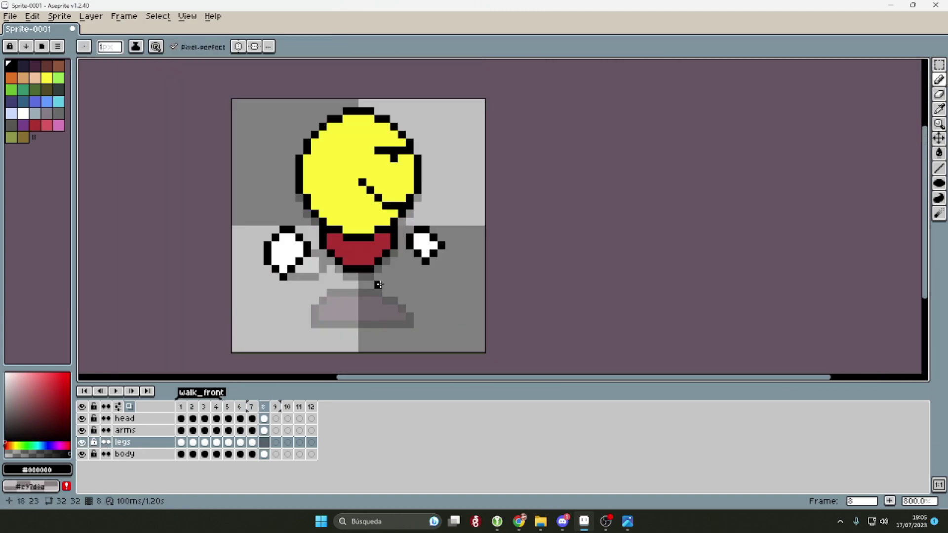
pyautogui.moveTo(385, 285)
pyautogui.mouseDown()
pyautogui.moveTo(417, 270)
pyautogui.moveTo(454, 299)
pyautogui.moveTo(381, 287)
pyautogui.mouseUp()
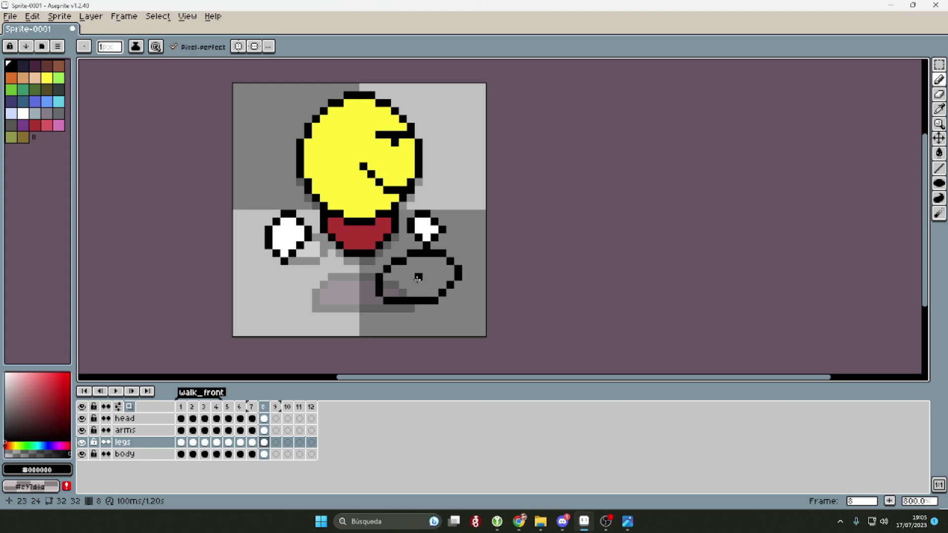
pyautogui.press('Left')
pyautogui.press('Right')
pyautogui.moveTo(321, 252); pyautogui.dragTo(274, 296)
# Step: Sample the dark purple from frame 7's legs to fill the new legs
pyautogui.press('i')
pyautogui.press('Left')
pyautogui.click(363, 297)
pyautogui.press('g')
pyautogui.scroll(-3, 437, 296)
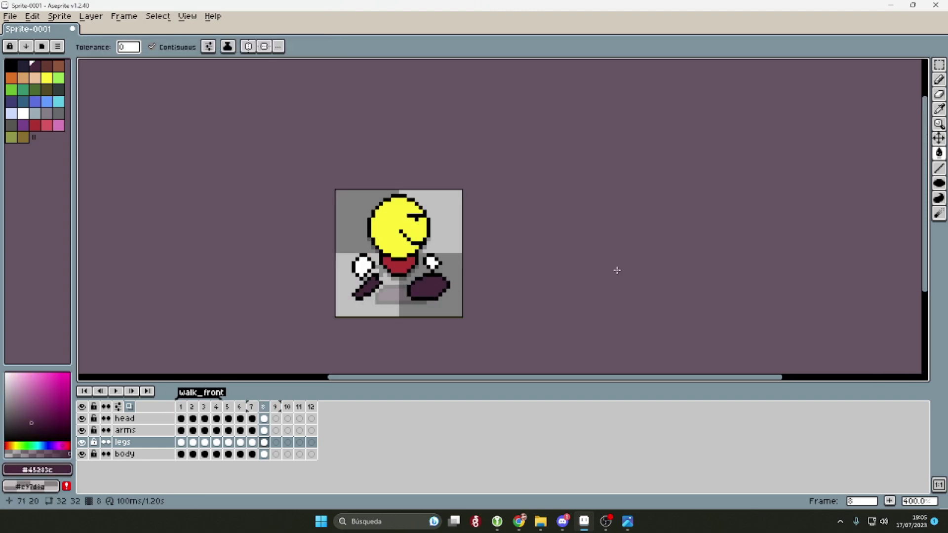
# Step: Create a loop section tag over frames 5–8 and name it walk_side
pyautogui.rightClick(232, 404)
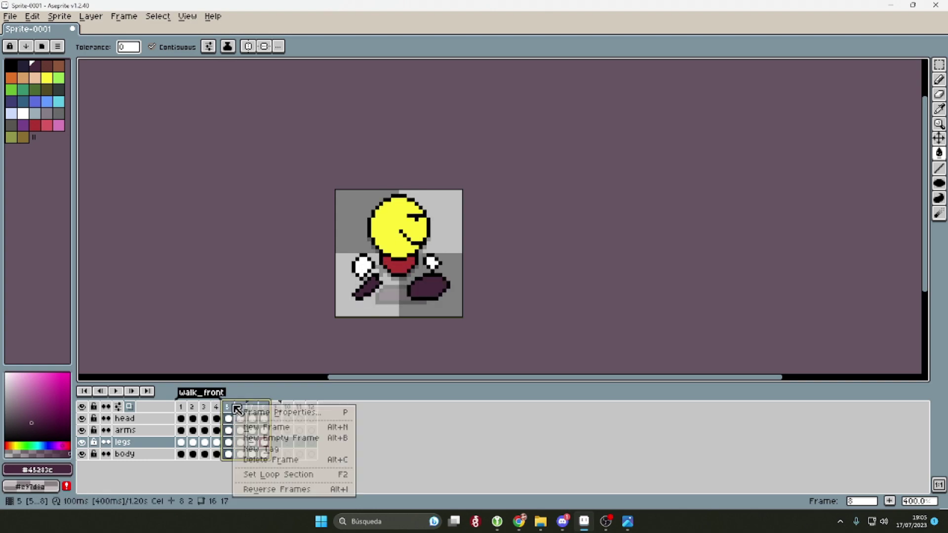
pyautogui.click(277, 475)
pyautogui.click(241, 395)
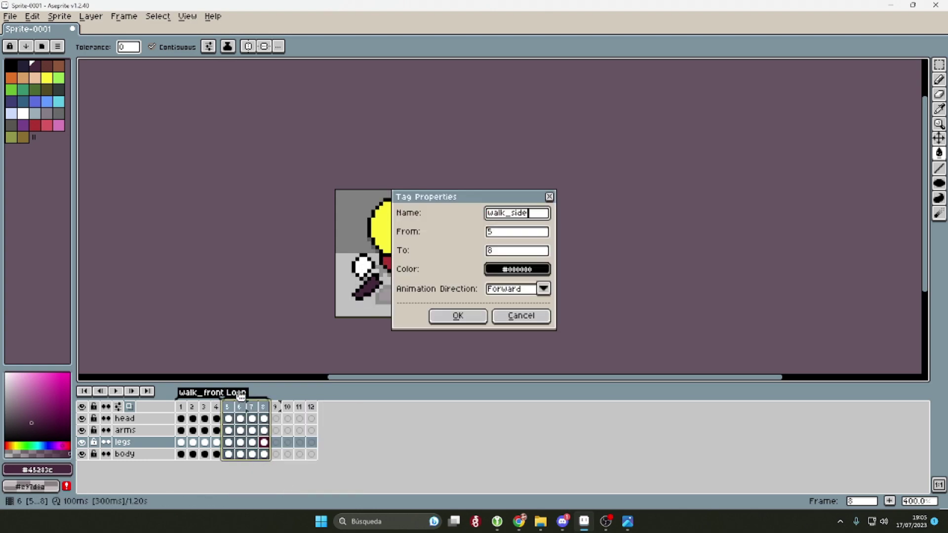
pyautogui.press('Return')
pyautogui.press('Return')
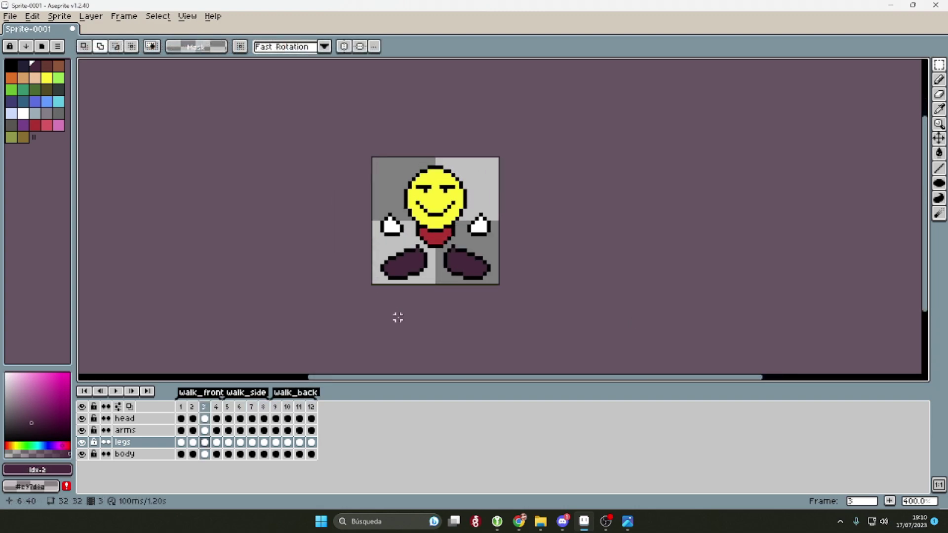
# Step: Save the sprite as char.aseprite in Characters > gomiken, not the gomitch folder
pyautogui.hotkey('ctrl', 's')
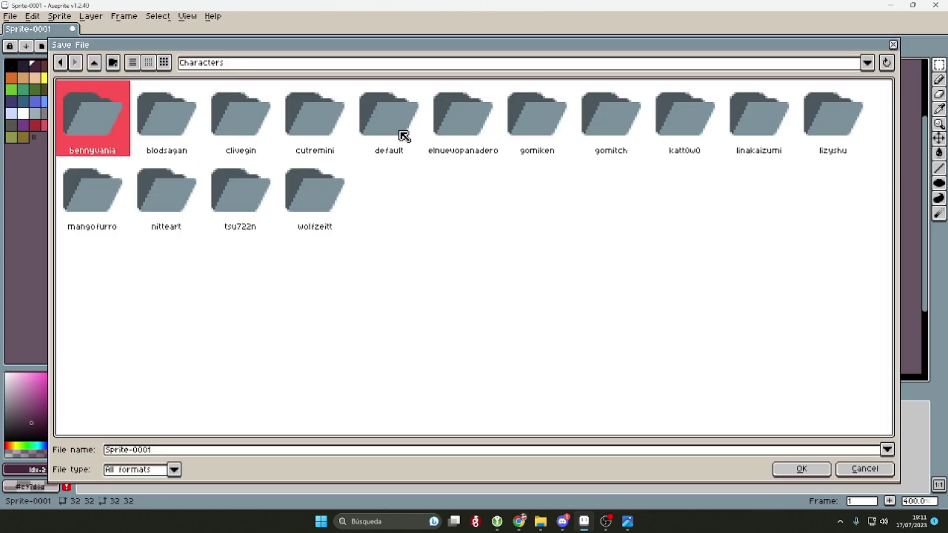
pyautogui.click(437, 319)
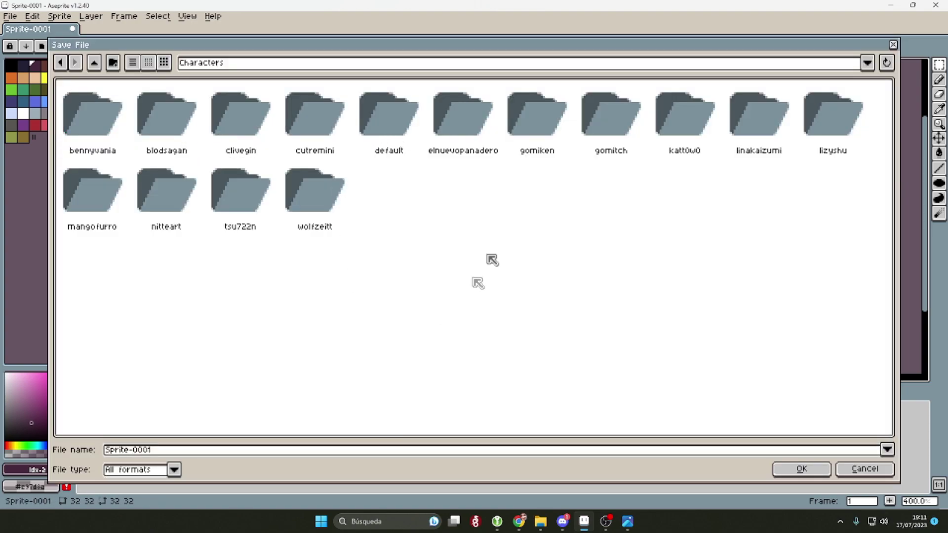
pyautogui.doubleClick(610, 130)
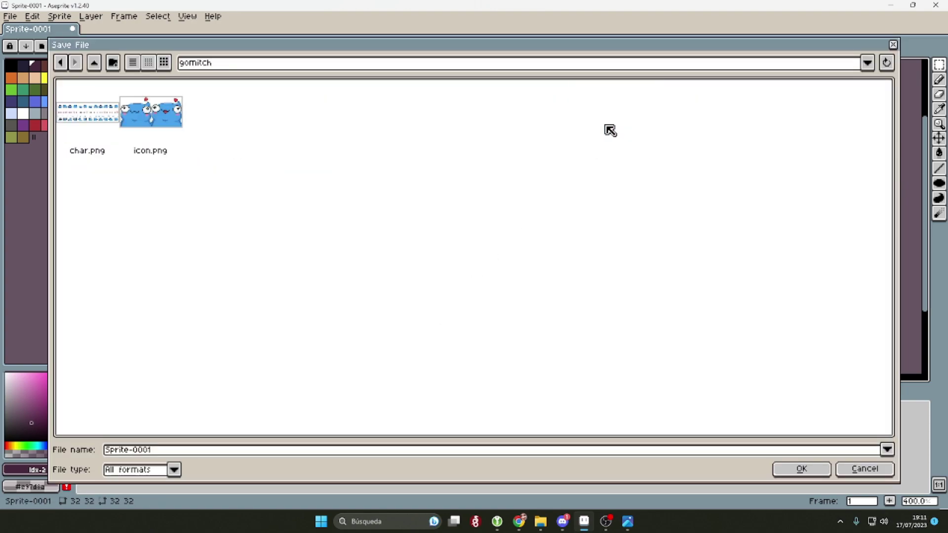
pyautogui.click(94, 62)
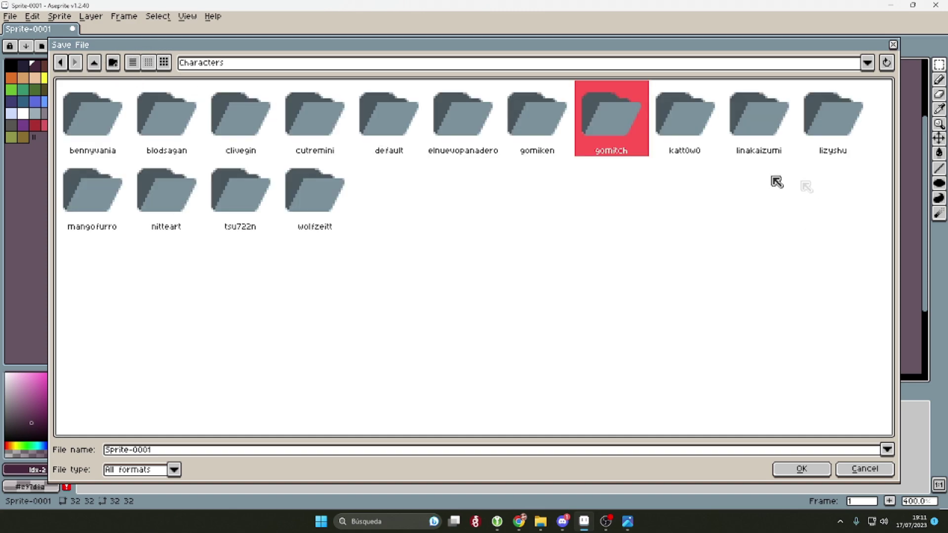
pyautogui.doubleClick(556, 140)
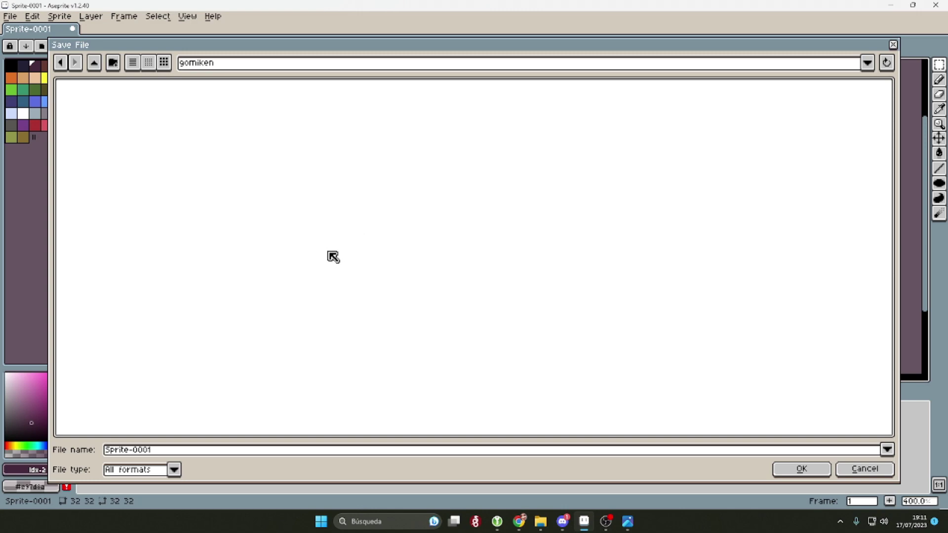
pyautogui.press('Tab')
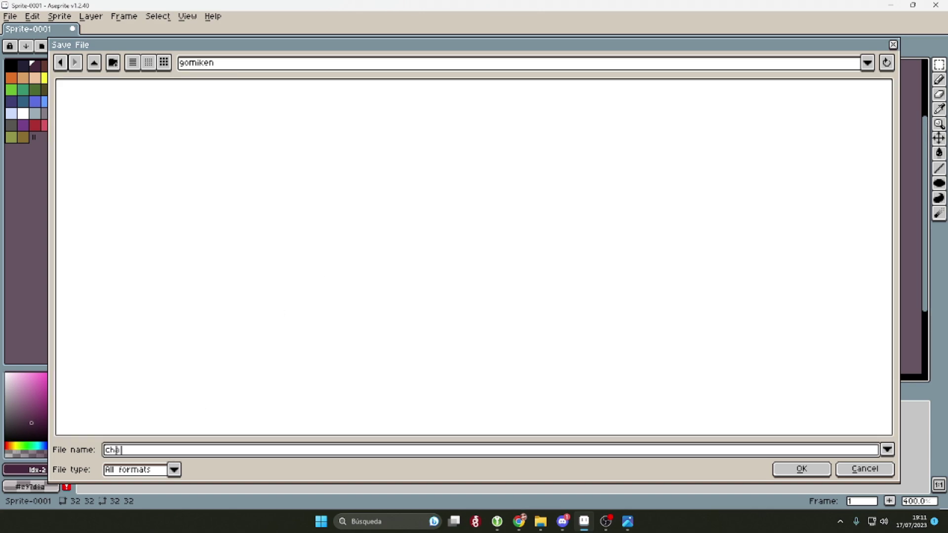
pyautogui.press('Return')
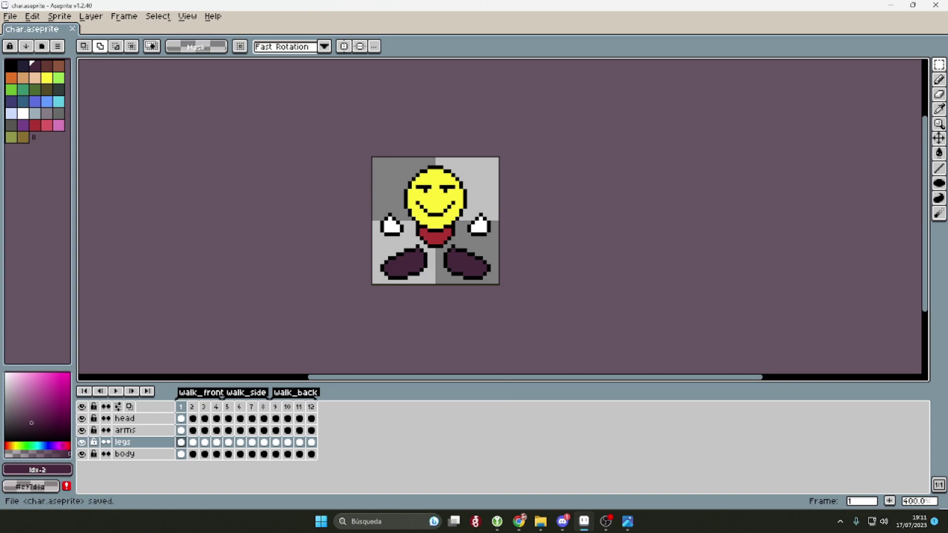
pyautogui.click(9, 18)
# Step: Export all 12 frames to char.png as a sprite sheet with Split Layers enabled
pyautogui.click(755, 379)
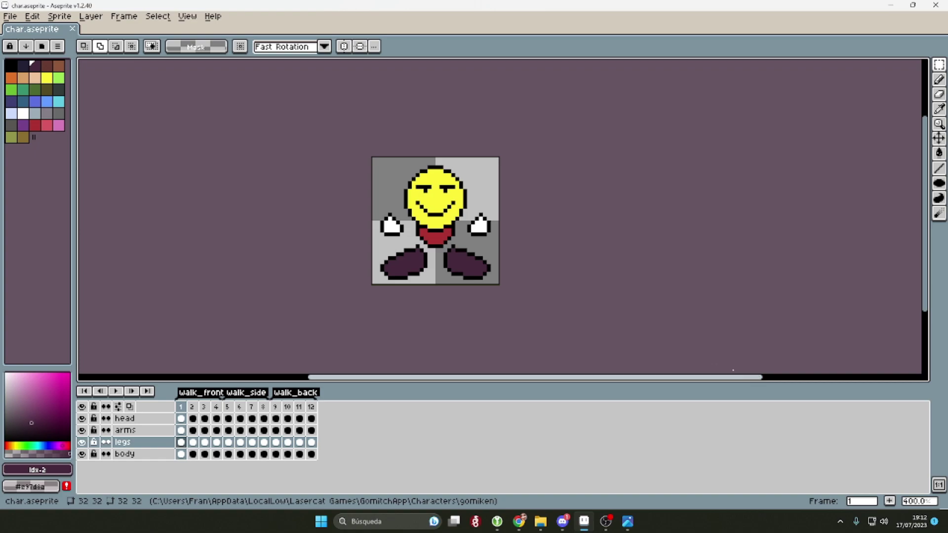
pyautogui.click(10, 18)
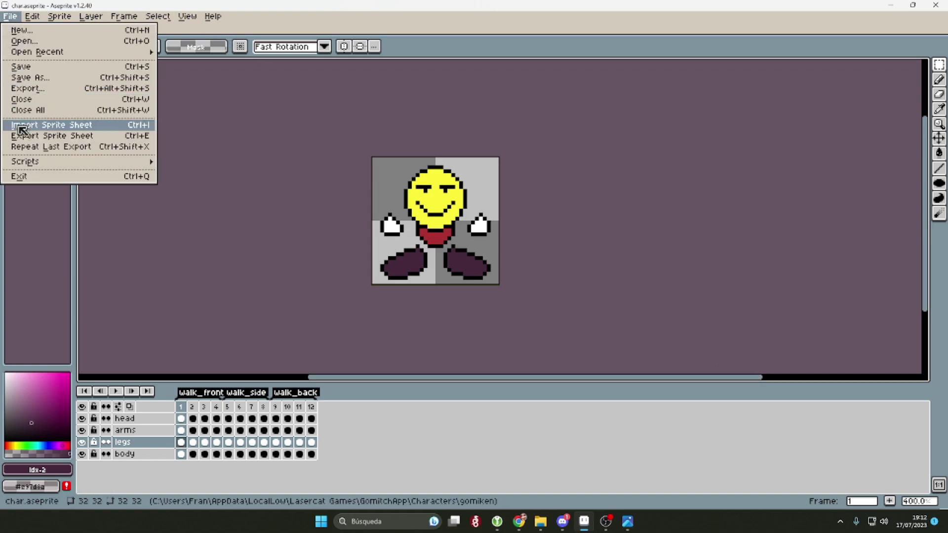
pyautogui.click(33, 137)
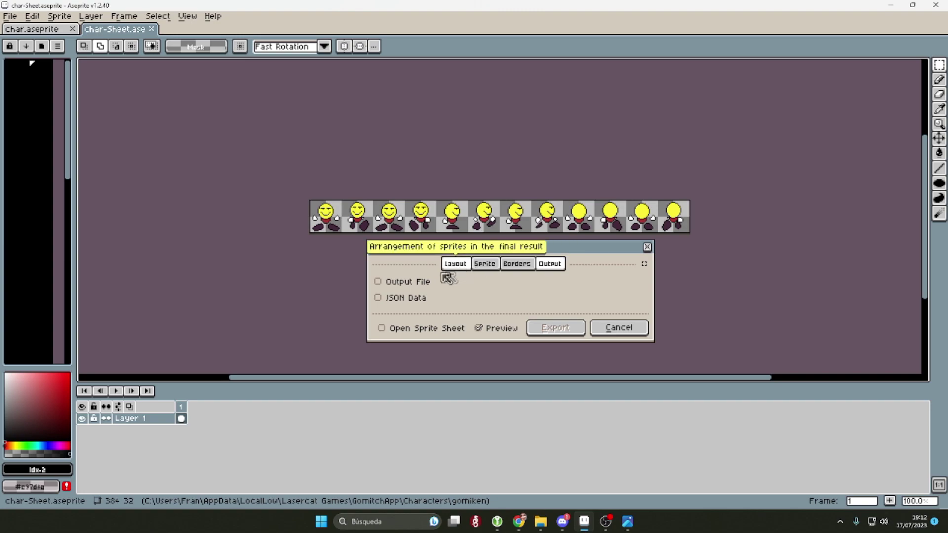
pyautogui.click(419, 282)
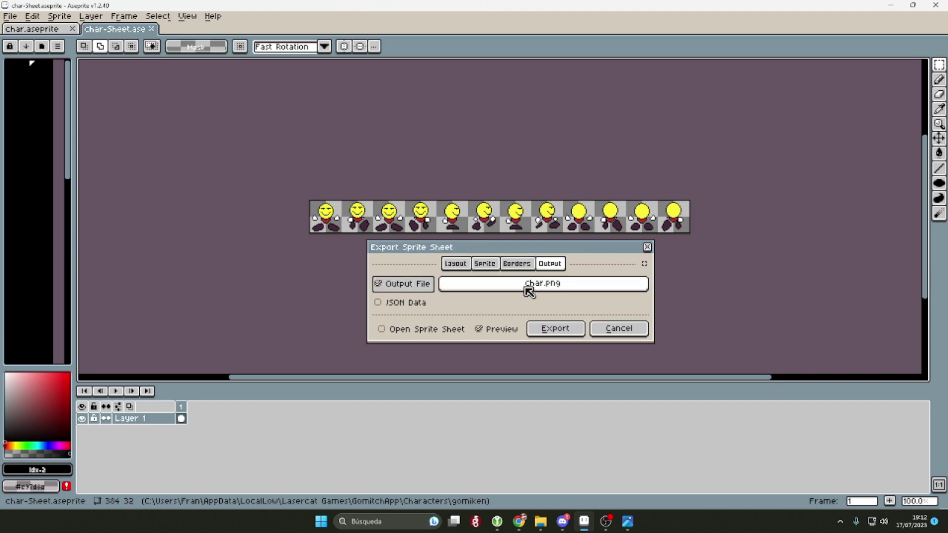
pyautogui.click(494, 265)
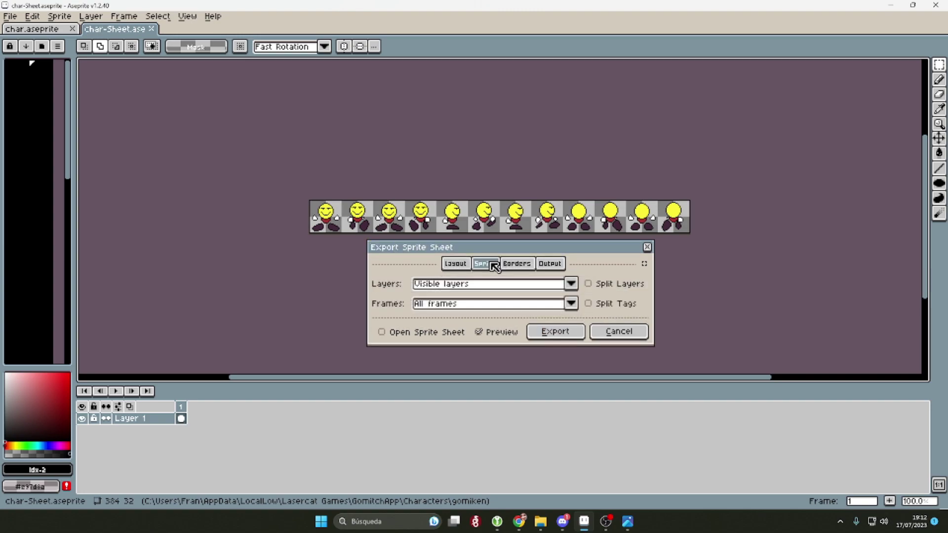
pyautogui.click(589, 285)
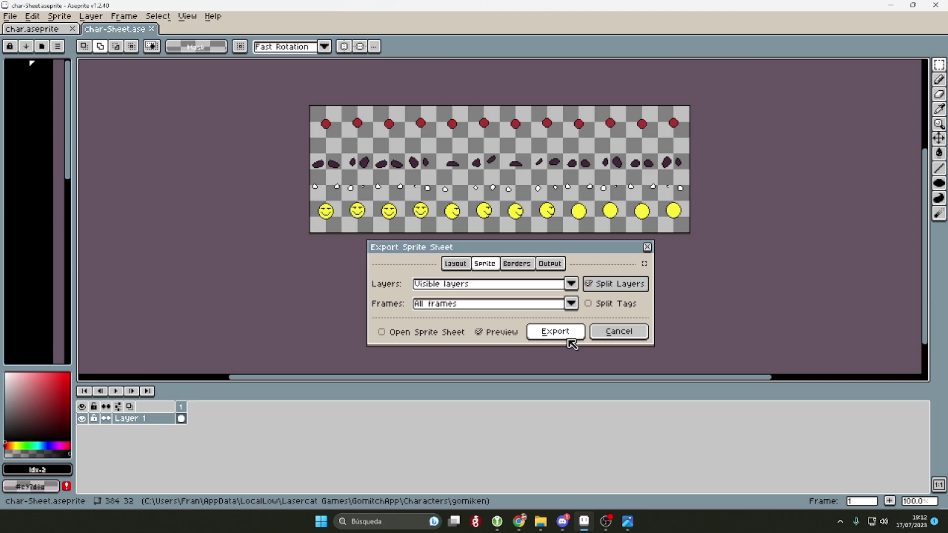
pyautogui.click(568, 339)
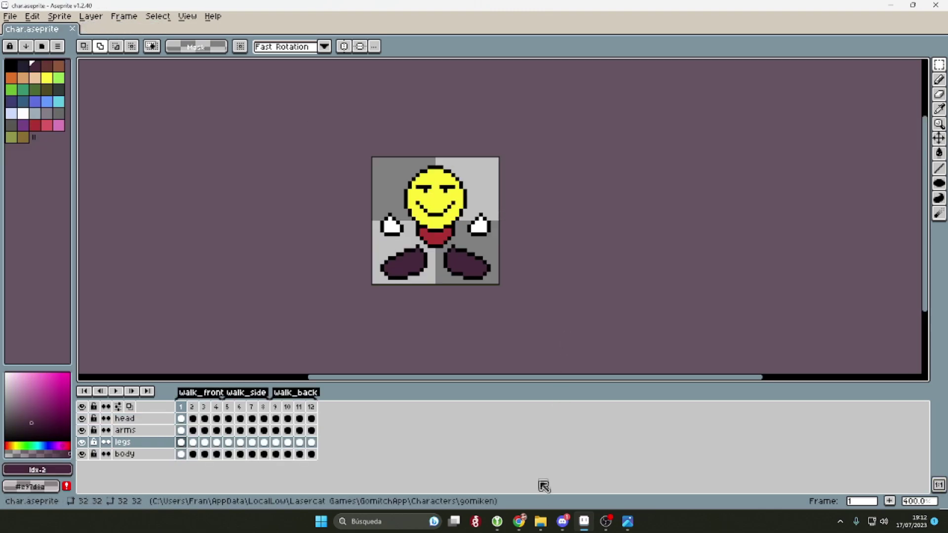
pyautogui.click(540, 522)
# Step: Open char.png from the gomiken folder in Photos and zoom in on its four layer rows
pyautogui.click(167, 159)
pyautogui.click(311, 195)
pyautogui.click(390, 241)
pyautogui.click(326, 170)
pyautogui.doubleClick(325, 172)
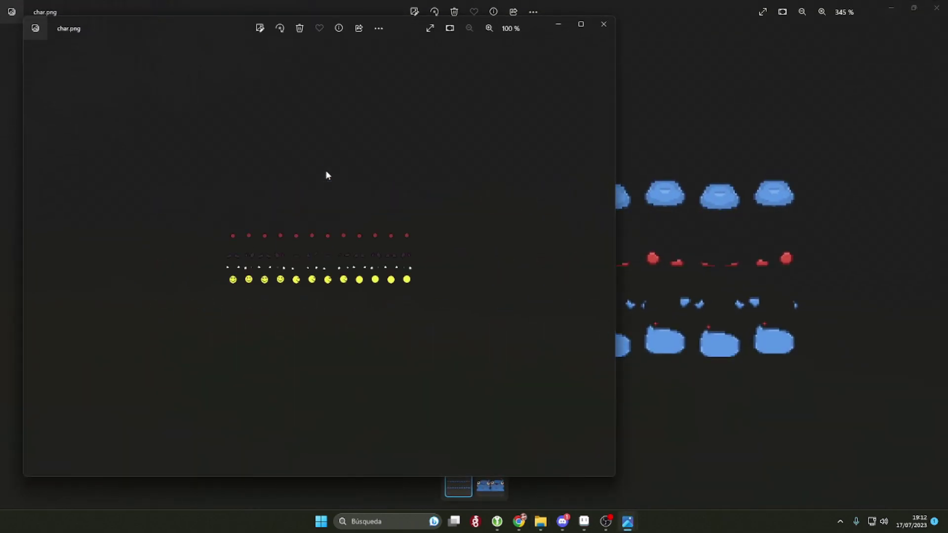
pyautogui.scroll(5, 431, 240)
pyautogui.scroll(-3, 464, 185)
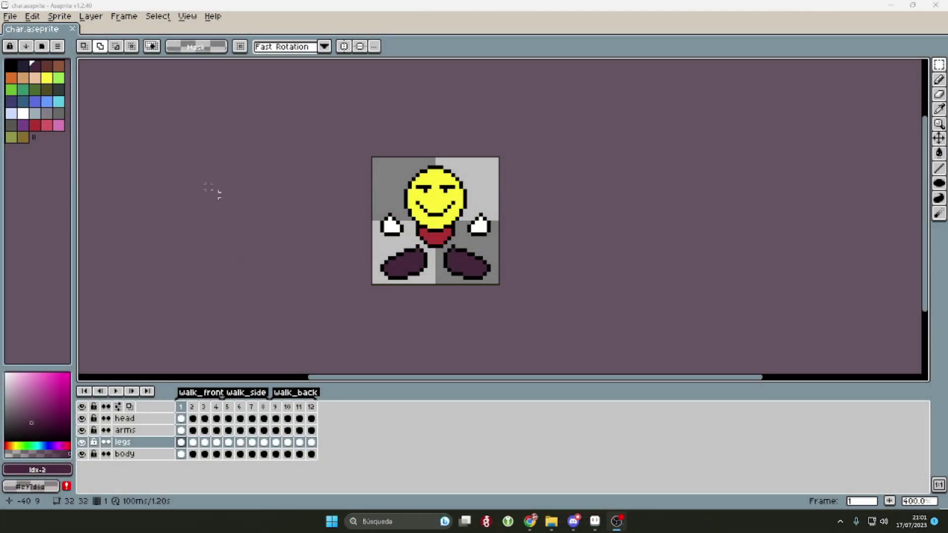
# Step: Create a new 64×64 sprite
pyautogui.click(10, 16)
pyautogui.click(18, 31)
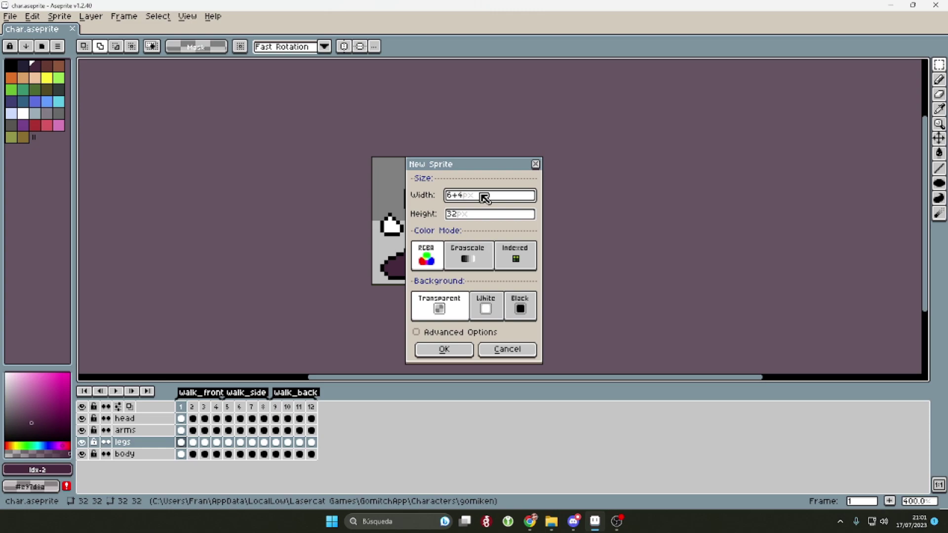
pyautogui.write('64')
pyautogui.press('Tab')
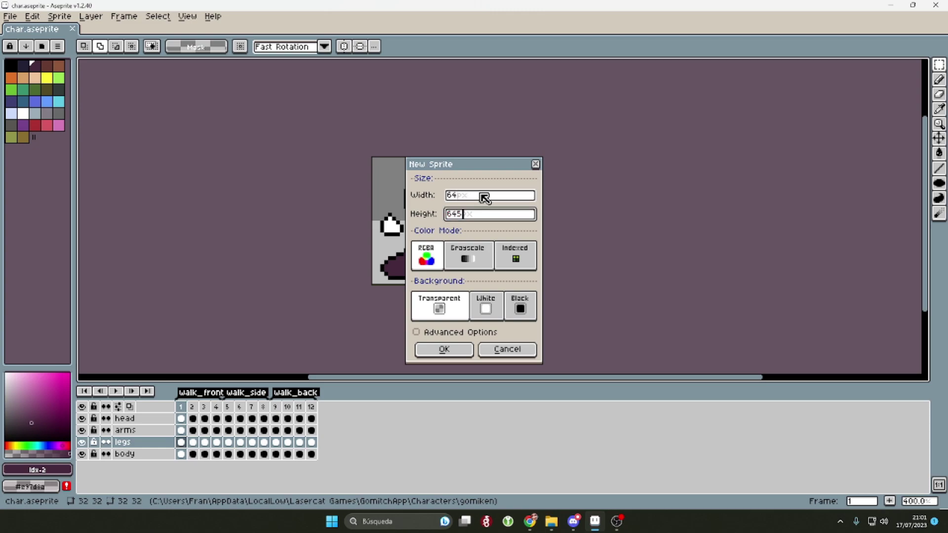
pyautogui.write('64')
pyautogui.click(470, 351)
pyautogui.scroll(2, 548, 156)
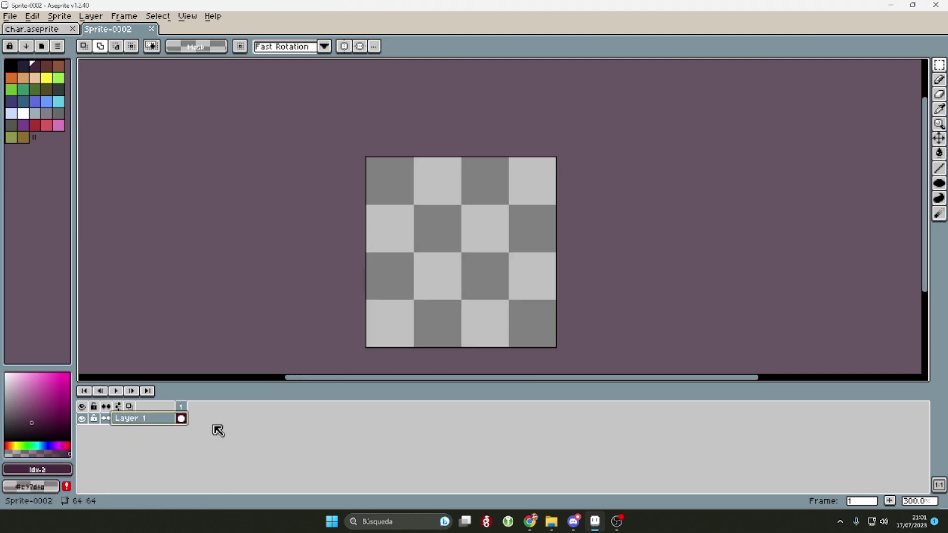
# Step: Add a second frame, return to frame 1 and pick black as the drawing colour
pyautogui.hotkey('alt', 'n')
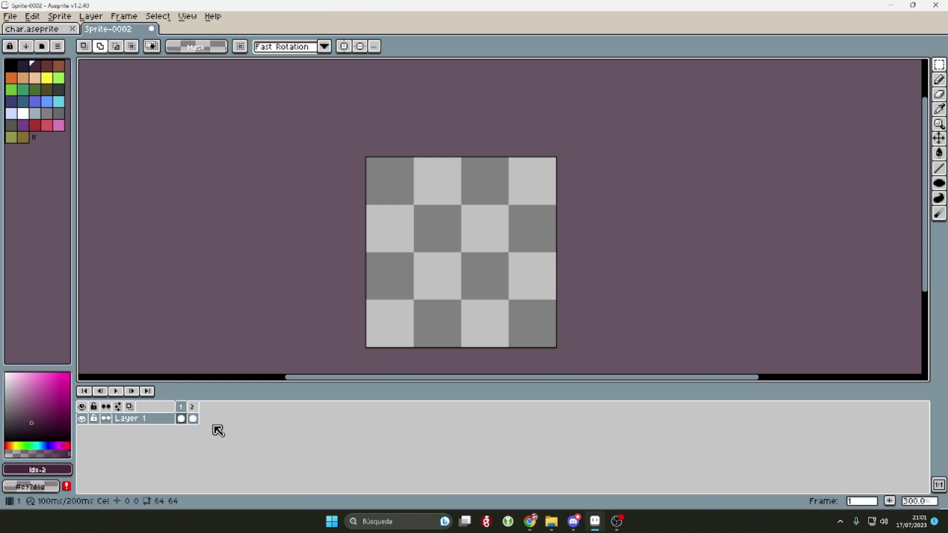
pyautogui.press('Right')
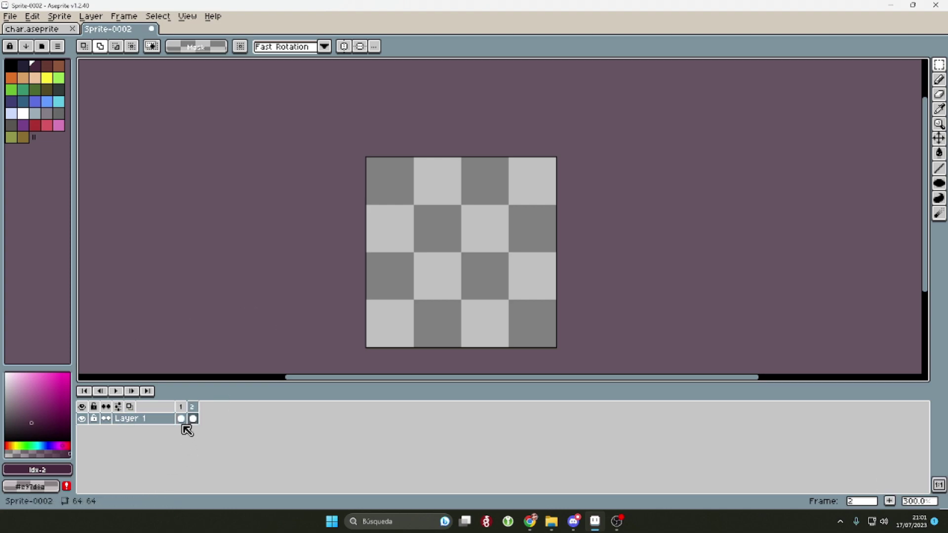
pyautogui.click(182, 419)
pyautogui.scroll(2, 510, 269)
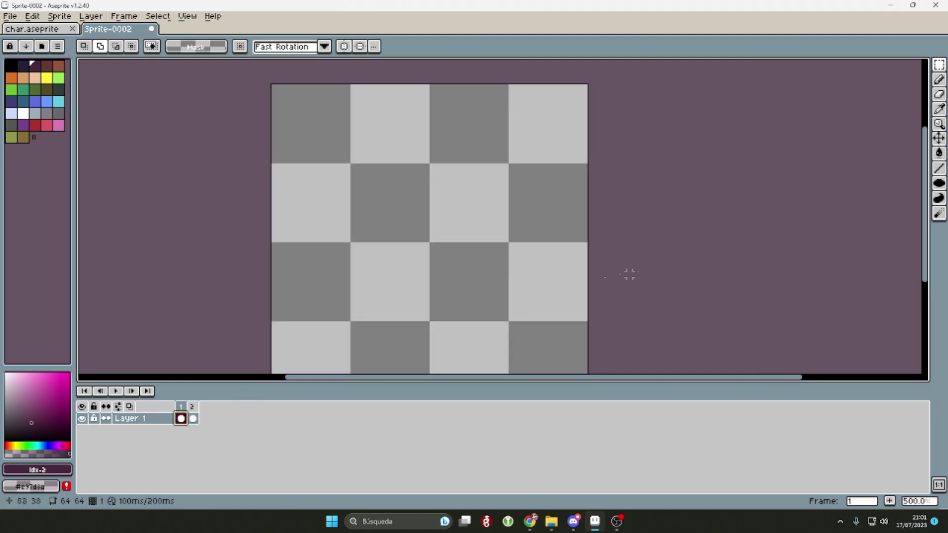
pyautogui.scroll(-2, 629, 274)
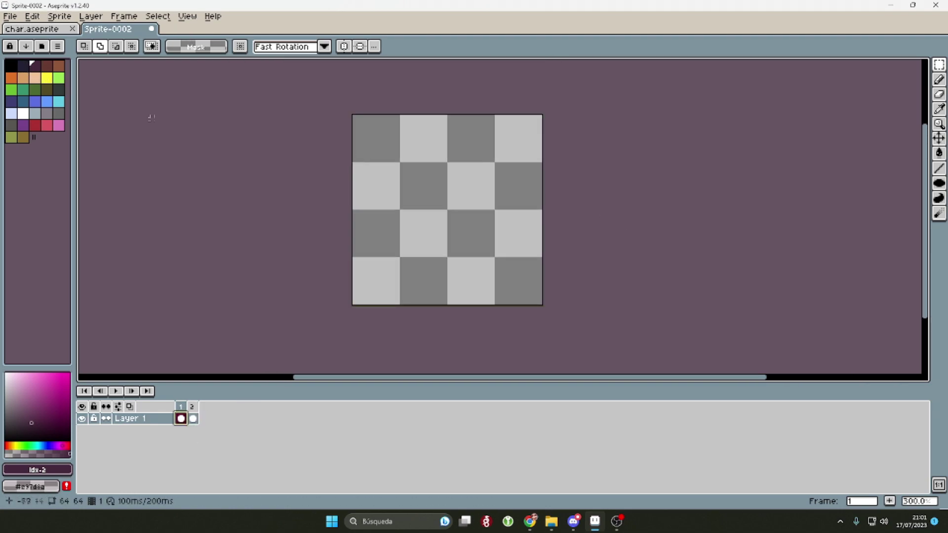
pyautogui.keyDown('alt'); pyautogui.click(438, 190); pyautogui.keyUp('alt')
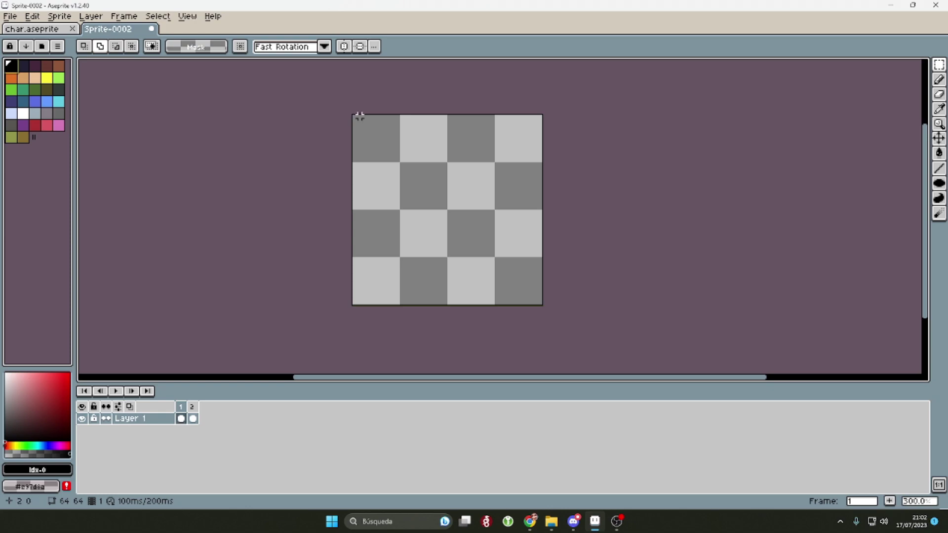
# Step: Draw outlined ellipses for the round head and a smaller collar below it
pyautogui.moveTo(356, 114); pyautogui.dragTo(519, 290)
pyautogui.hotkey('ctrl', 'z')
pyautogui.click(945, 190)
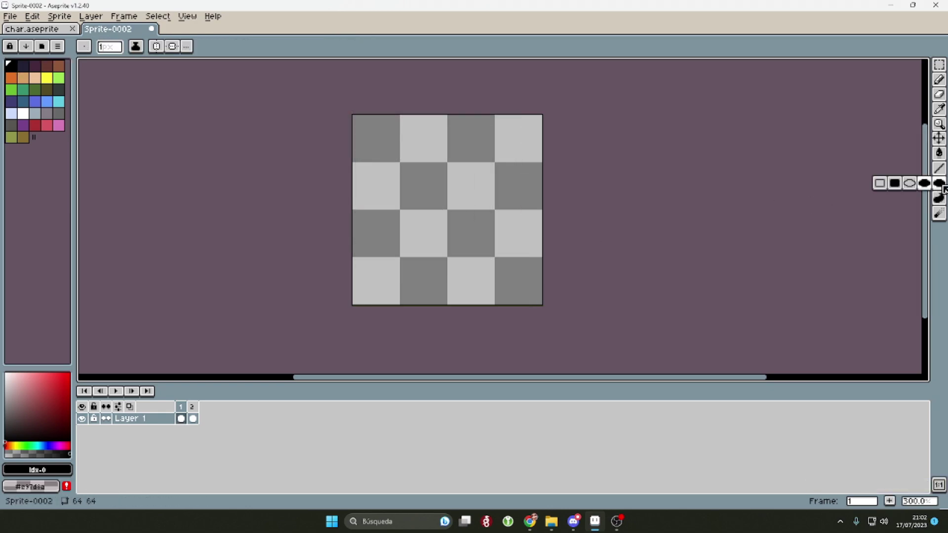
pyautogui.click(907, 183)
pyautogui.moveTo(376, 116); pyautogui.dragTo(545, 296)
pyautogui.moveTo(419, 262); pyautogui.dragTo(505, 333)
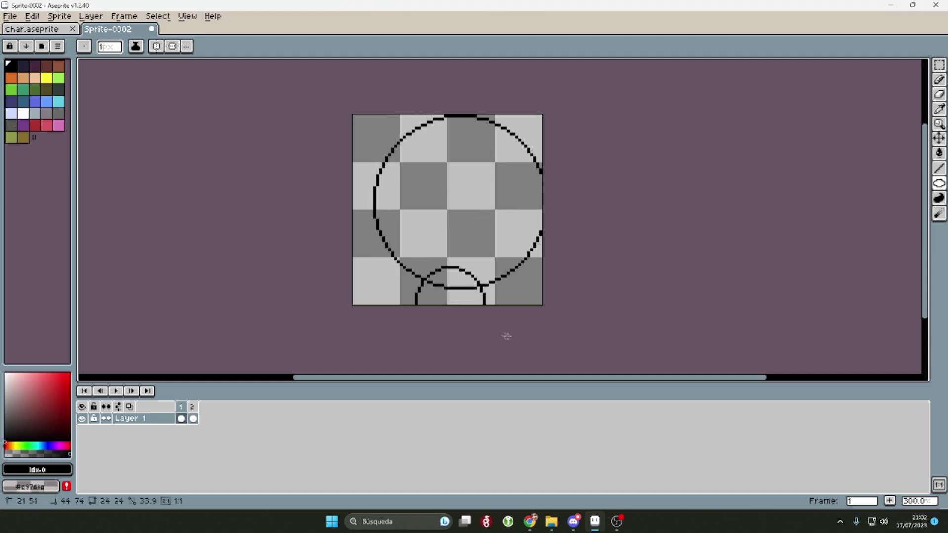
pyautogui.scroll(-1, 608, 355)
pyautogui.scroll(1, 502, 254)
pyautogui.scroll(3, 501, 254)
# Step: Fill the collar red and the head yellow, patching the gap between outlines
pyautogui.press('g')
pyautogui.click(465, 293)
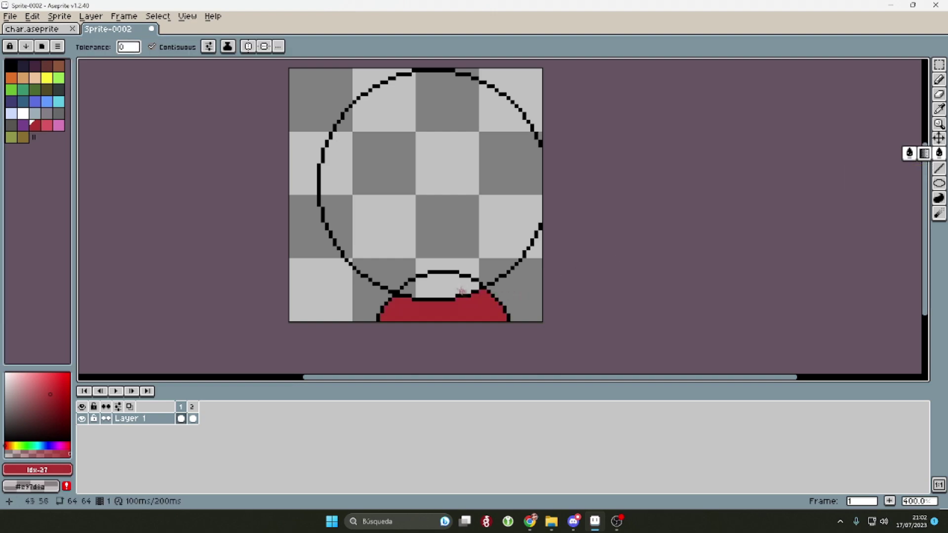
pyautogui.click(47, 78)
pyautogui.scroll(2, 494, 99)
pyautogui.click(939, 79)
pyautogui.click(393, 282)
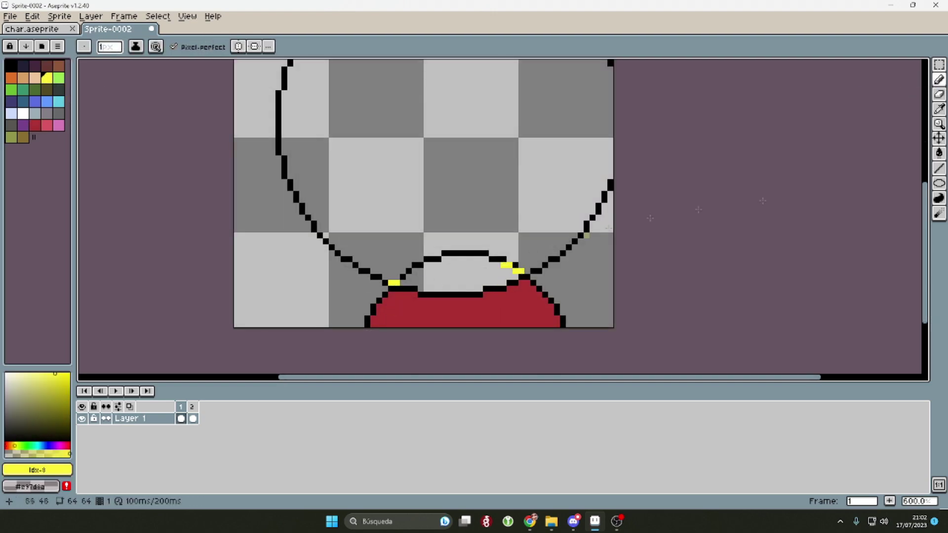
pyautogui.press('g')
pyautogui.click(398, 146)
pyautogui.click(415, 274)
pyautogui.scroll(-2, 662, 287)
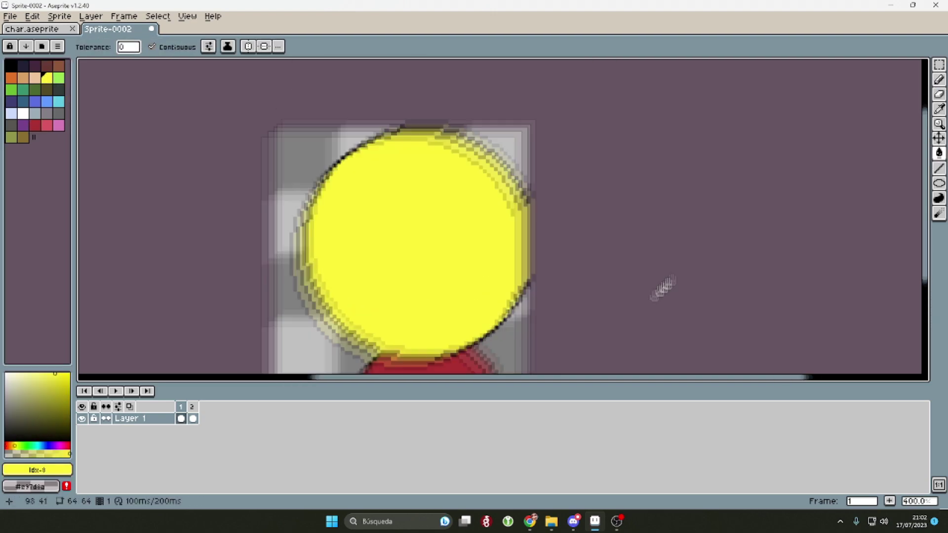
pyautogui.scroll(-1, 662, 286)
# Step: Draw the curved black smirk on the face
pyautogui.hotkey('ctrl', 'Tab')
pyautogui.hotkey('ctrl', 'Tab')
pyautogui.click(415, 272)
pyautogui.hotkey('ctrl', 'z')
pyautogui.press('b')
pyautogui.moveTo(416, 274)
pyautogui.mouseDown()
pyautogui.moveTo(543, 249)
pyautogui.moveTo(497, 259)
pyautogui.moveTo(488, 216)
pyautogui.moveTo(564, 215)
pyautogui.moveTo(483, 210)
pyautogui.moveTo(502, 228)
pyautogui.moveTo(495, 215)
pyautogui.moveTo(438, 255)
pyautogui.moveTo(445, 214)
pyautogui.moveTo(390, 207)
pyautogui.mouseUp()
pyautogui.scroll(1, 487, 220)
# Step: Fill in the black brow-eyes and add a short mark above the brows
pyautogui.moveTo(429, 238); pyautogui.dragTo(428, 218)
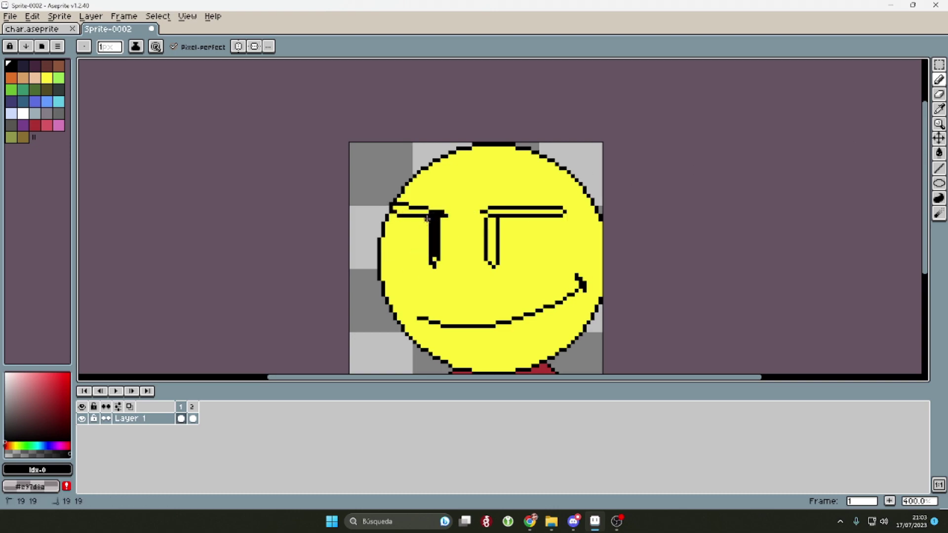
pyautogui.scroll(-1, 427, 248)
pyautogui.scroll(3, 409, 222)
pyautogui.click(939, 153)
pyautogui.click(410, 222)
pyautogui.scroll(-3, 345, 227)
pyautogui.scroll(1, 472, 240)
pyautogui.scroll(2, 520, 243)
pyautogui.press('b')
pyautogui.scroll(-1, 465, 173)
pyautogui.scroll(1, 464, 173)
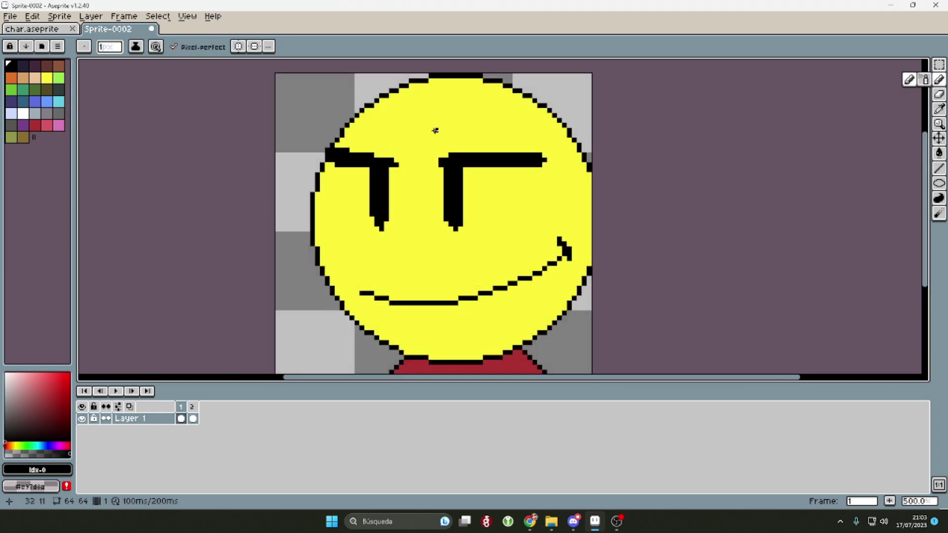
pyautogui.moveTo(452, 140); pyautogui.dragTo(447, 151)
pyautogui.scroll(-2, 447, 151)
pyautogui.scroll(-1, 561, 239)
pyautogui.scroll(1, 561, 239)
pyautogui.click(180, 419)
# Step: On frame 2, paint over the old smile with the face's yellow
pyautogui.click(193, 419)
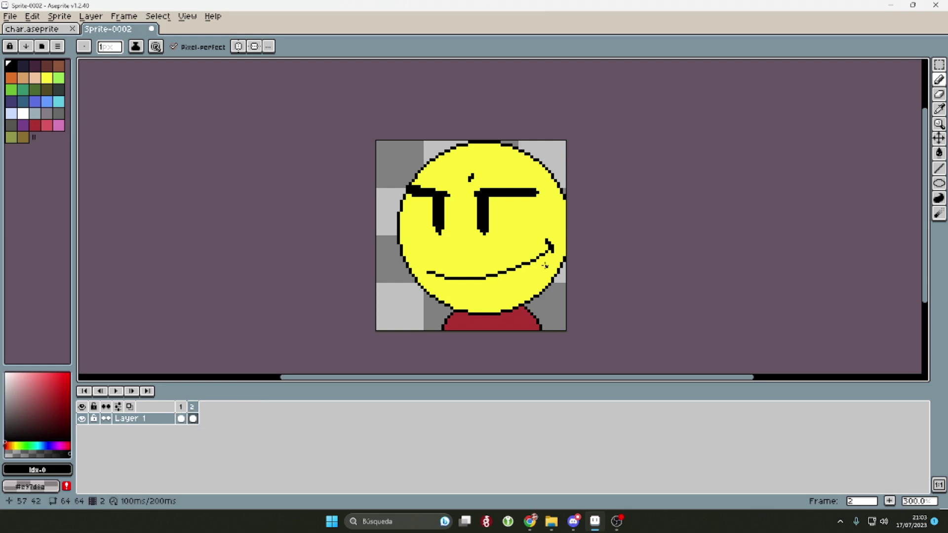
pyautogui.scroll(1, 567, 245)
pyautogui.keyDown('alt'); pyautogui.click(516, 253); pyautogui.keyUp('alt')
pyautogui.moveTo(516, 253)
pyautogui.mouseDown()
pyautogui.moveTo(381, 281)
pyautogui.moveTo(464, 253)
pyautogui.moveTo(412, 304)
pyautogui.moveTo(411, 265)
pyautogui.mouseUp()
# Step: Draw the open grin and tooth lines in black with a 1-pixel pencil
pyautogui.click(10, 64)
pyautogui.click(449, 278)
pyautogui.hotkey('ctrl', 'z')
pyautogui.press('-')
pyautogui.press('-')
pyautogui.press('-')
pyautogui.press('-')
pyautogui.press('-')
pyautogui.press('-')
pyautogui.press('-')
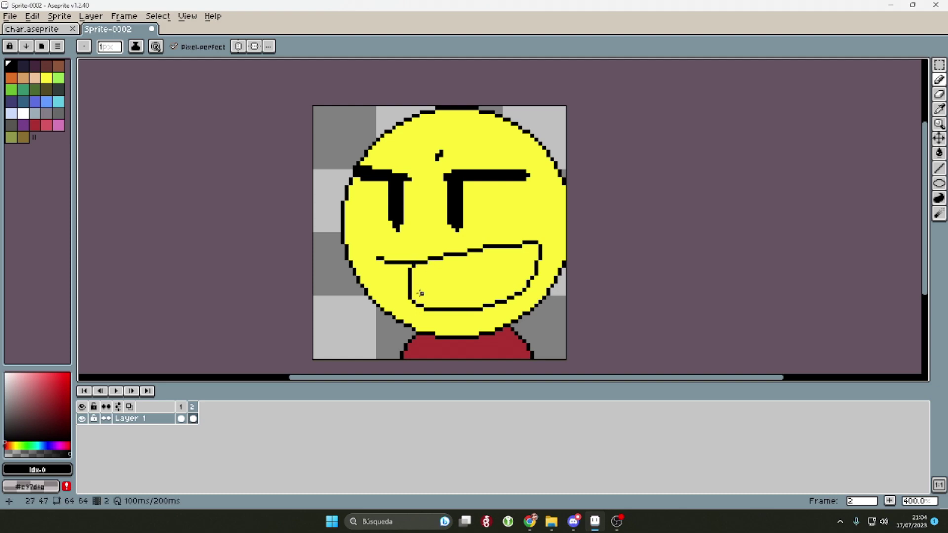
pyautogui.moveTo(422, 302)
pyautogui.mouseDown()
pyautogui.moveTo(495, 268)
pyautogui.moveTo(519, 292)
pyautogui.mouseUp()
pyautogui.moveTo(415, 266)
pyautogui.mouseDown()
pyautogui.moveTo(477, 267)
pyautogui.moveTo(526, 244)
pyautogui.mouseUp()
# Step: Fill the teeth white, the mouth sides black and the tongue pink
pyautogui.click(23, 113)
pyautogui.press('g')
pyautogui.click(469, 258)
pyautogui.click(11, 64)
pyautogui.click(420, 284)
pyautogui.click(526, 267)
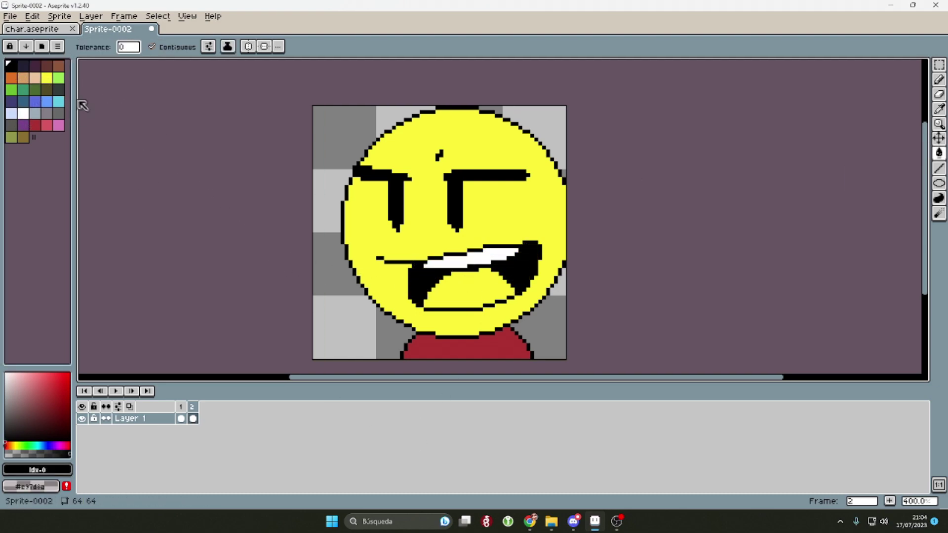
pyautogui.click(47, 126)
pyautogui.click(464, 292)
pyautogui.click(11, 64)
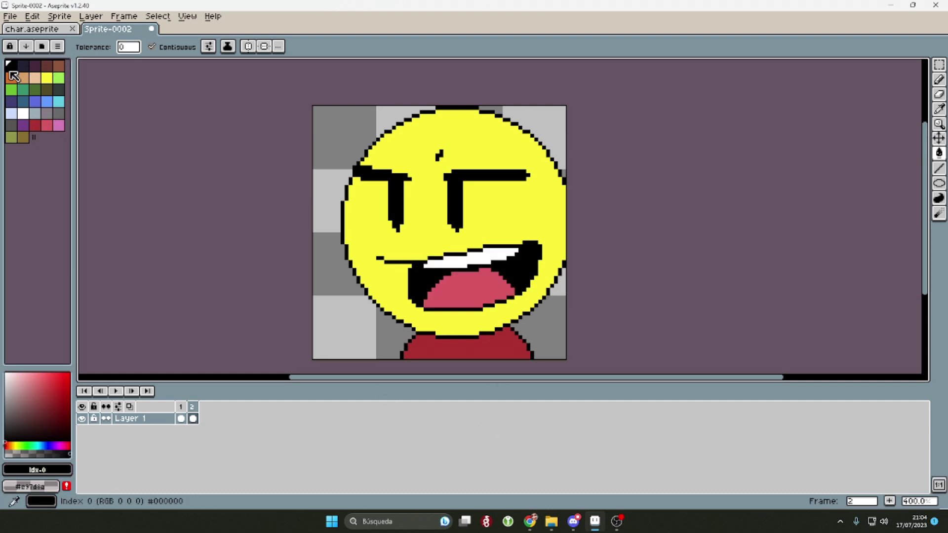
pyautogui.press('b')
# Step: Play the two-frame face animation to preview it, then stop playback
pyautogui.scroll(1, 454, 265)
pyautogui.scroll(-4, 543, 276)
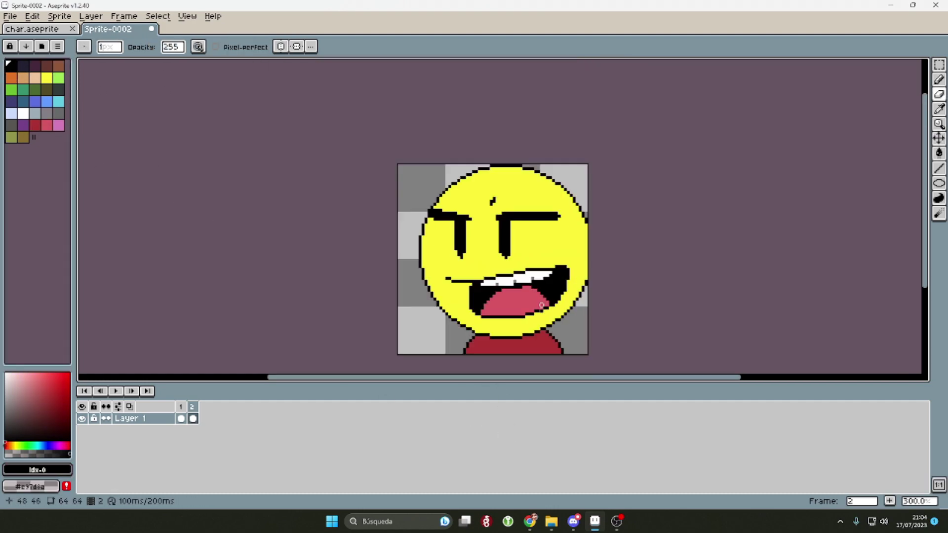
pyautogui.moveTo(706, 285); pyautogui.dragTo(665, 242)
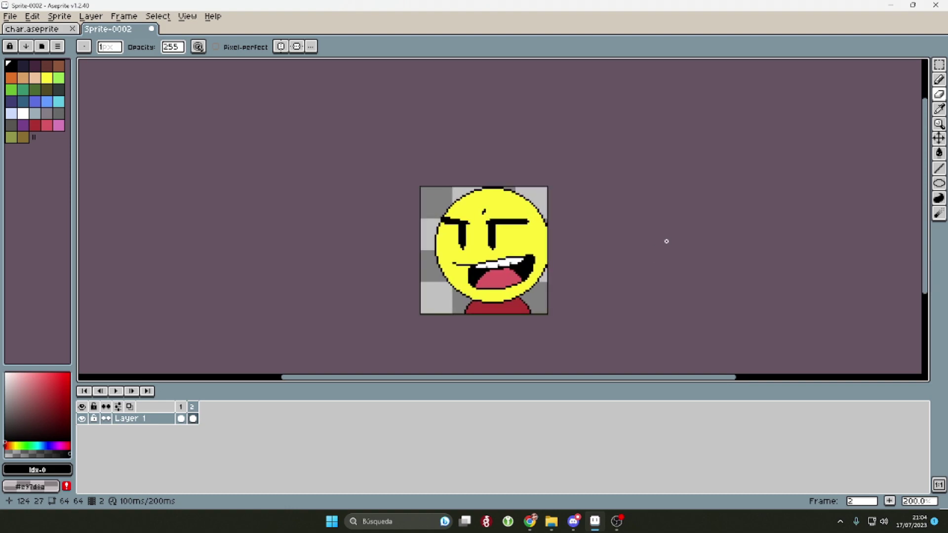
pyautogui.press('Return')
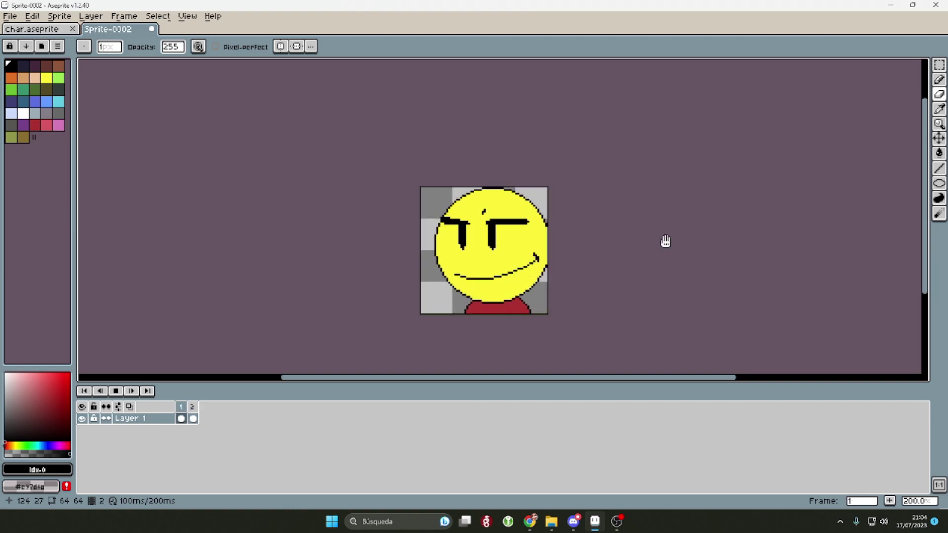
pyautogui.press('Return')
pyautogui.press('Return')
pyautogui.moveTo(666, 241); pyautogui.dragTo(599, 248)
# Step: Save the face drawing as icon.aseprite
pyautogui.press('v')
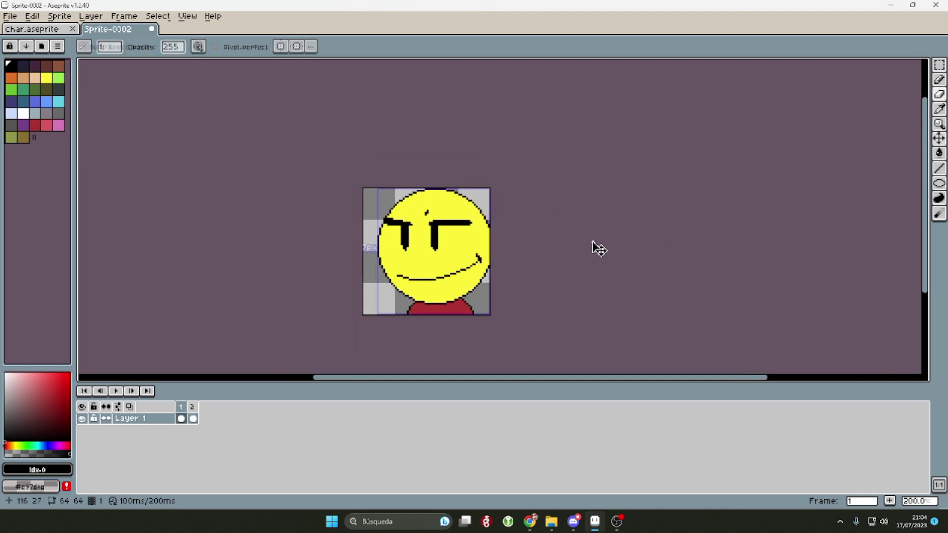
pyautogui.hotkey('ctrl', 's')
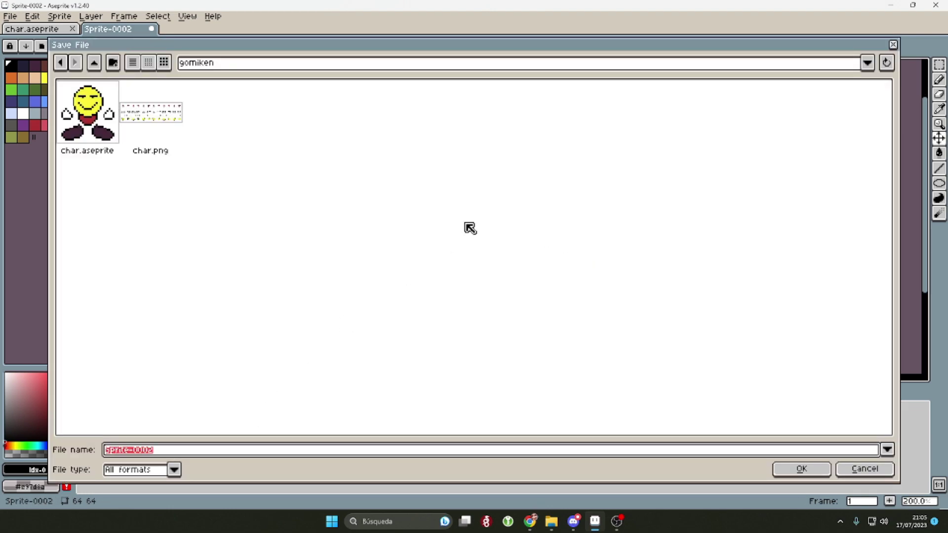
pyautogui.write('icon')
pyautogui.press('Return')
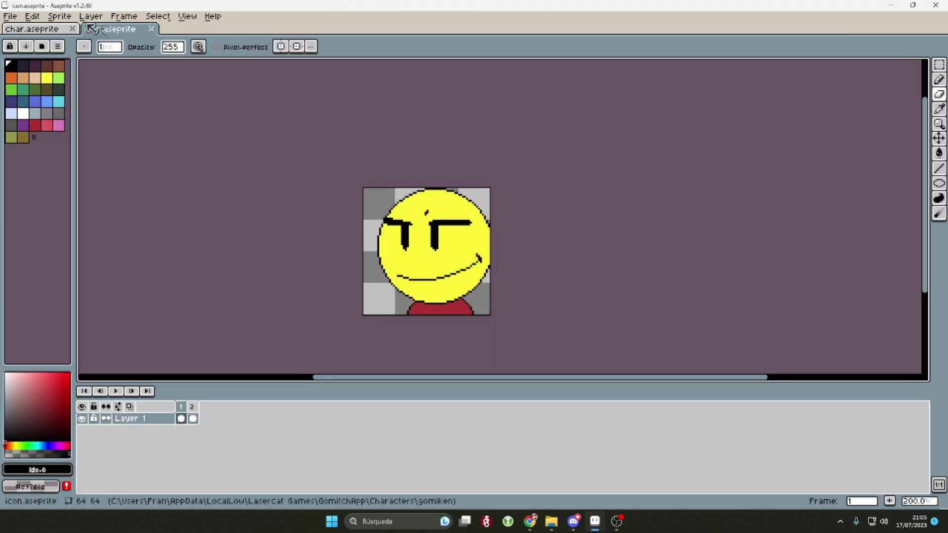
# Step: Export both frames as the icon.png sprite sheet with Split Layers turned off
pyautogui.click(10, 16)
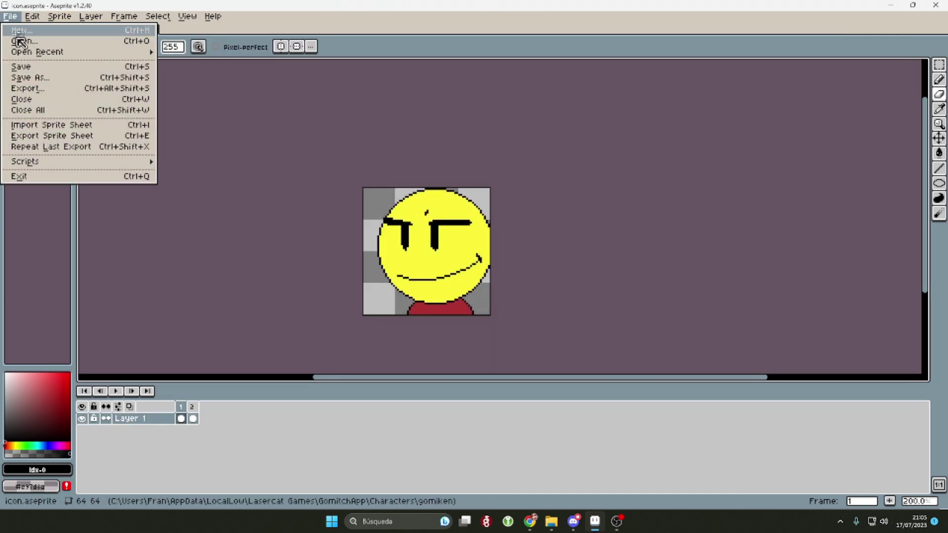
pyautogui.click(59, 136)
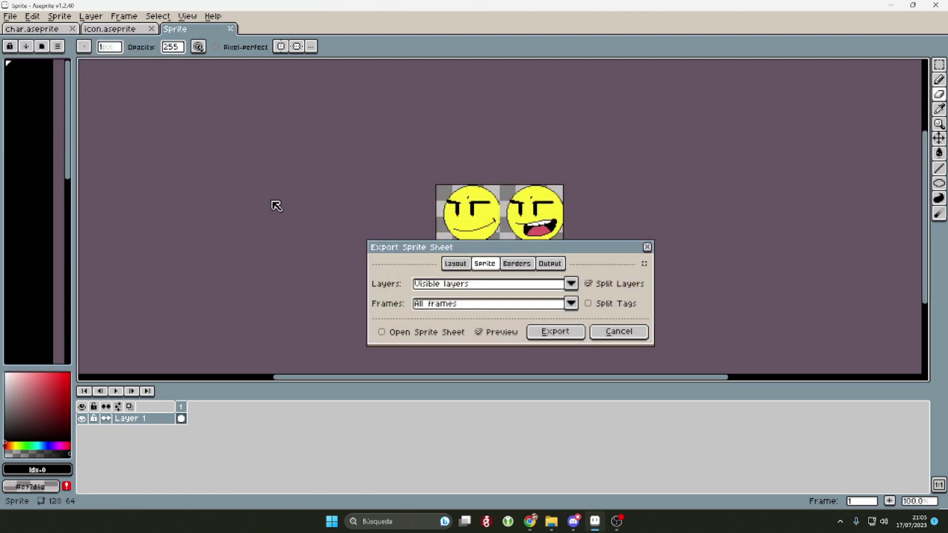
pyautogui.moveTo(525, 252); pyautogui.dragTo(489, 289)
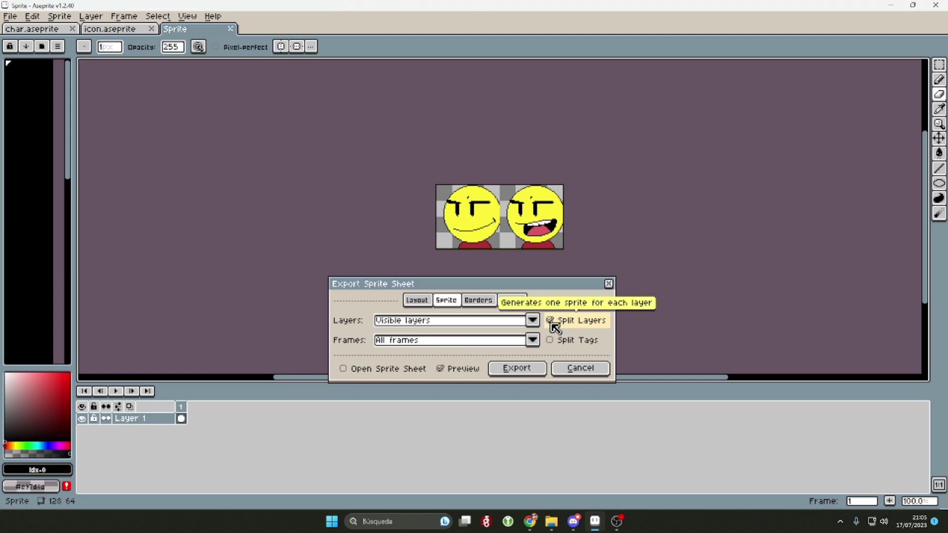
pyautogui.click(552, 324)
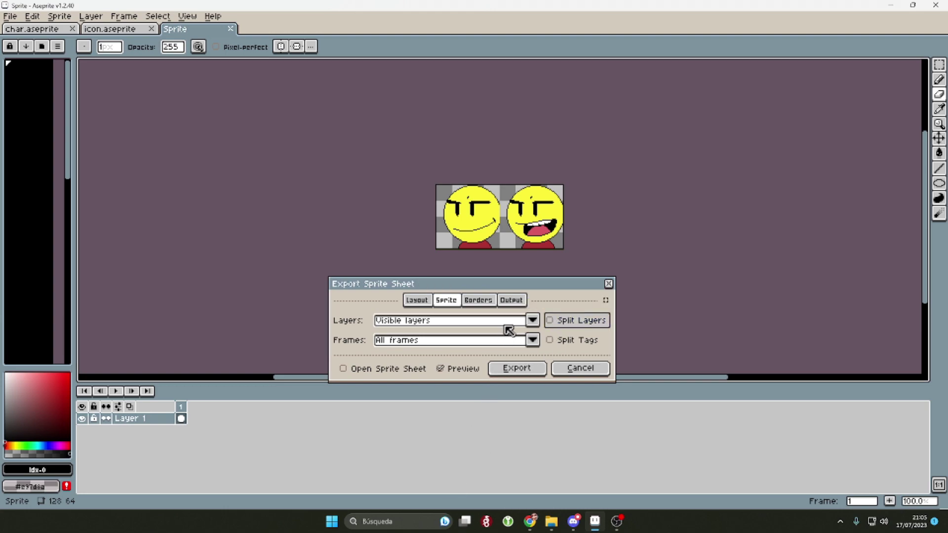
pyautogui.click(511, 301)
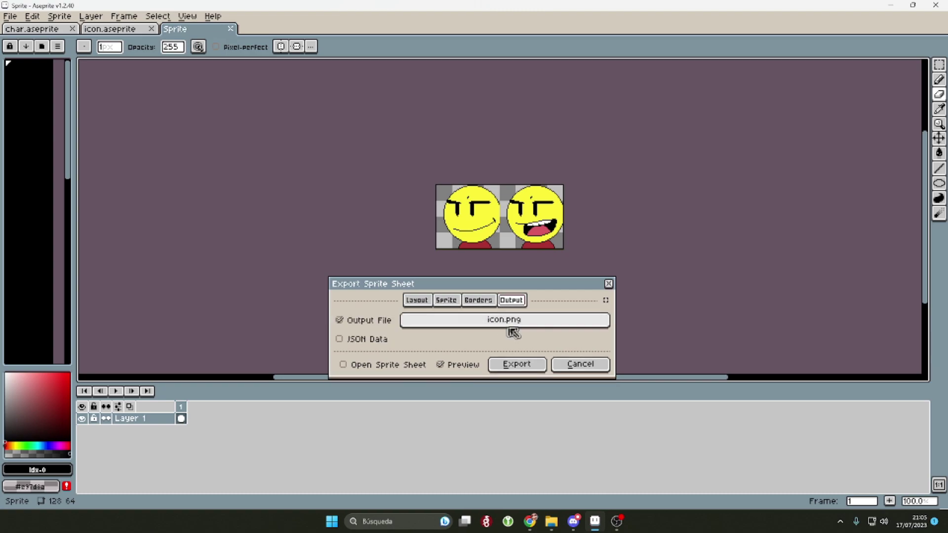
pyautogui.click(450, 301)
pyautogui.click(511, 300)
pyautogui.click(517, 365)
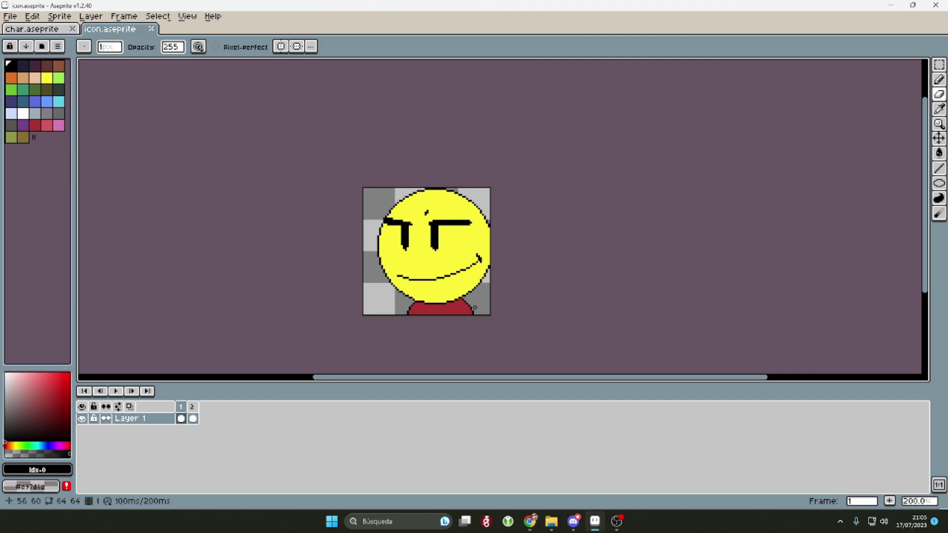
# Step: Paste char.json into the Characters > gomiken folder and open it in VS Code
pyautogui.click(551, 521)
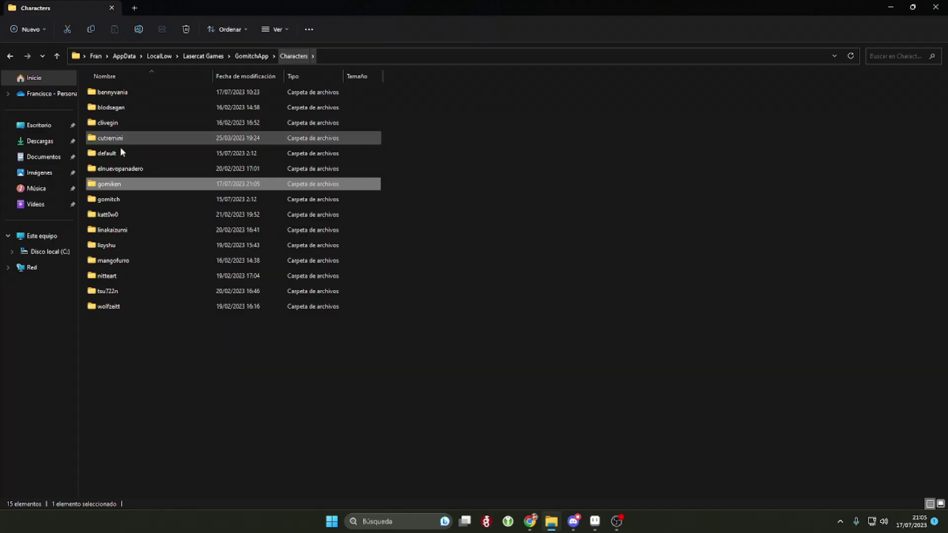
pyautogui.doubleClick(111, 199)
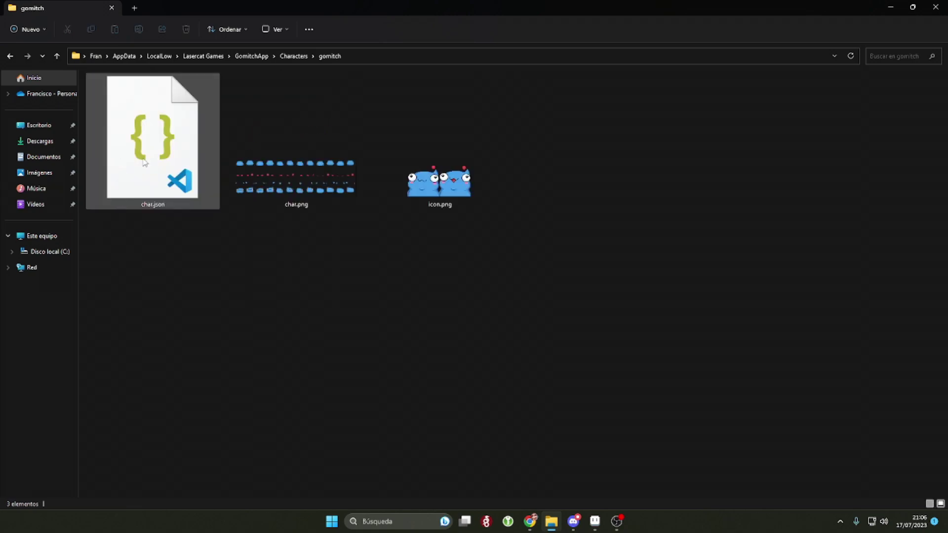
pyautogui.click(292, 56)
pyautogui.doubleClick(174, 184)
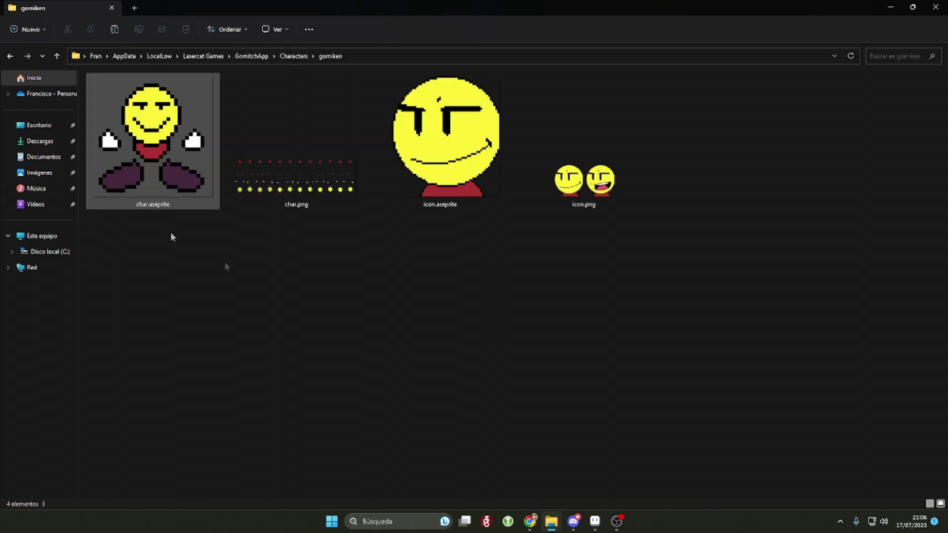
pyautogui.press('Right')
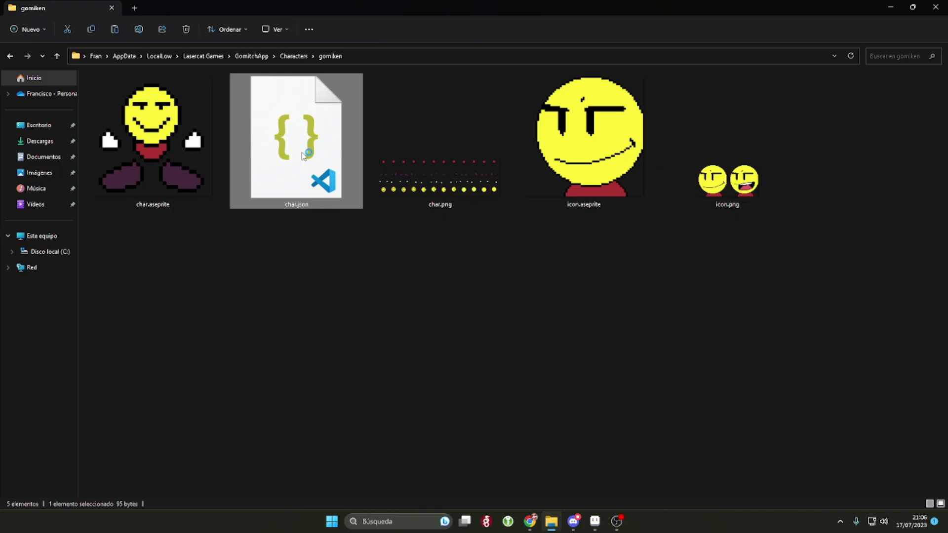
pyautogui.doubleClick(302, 154)
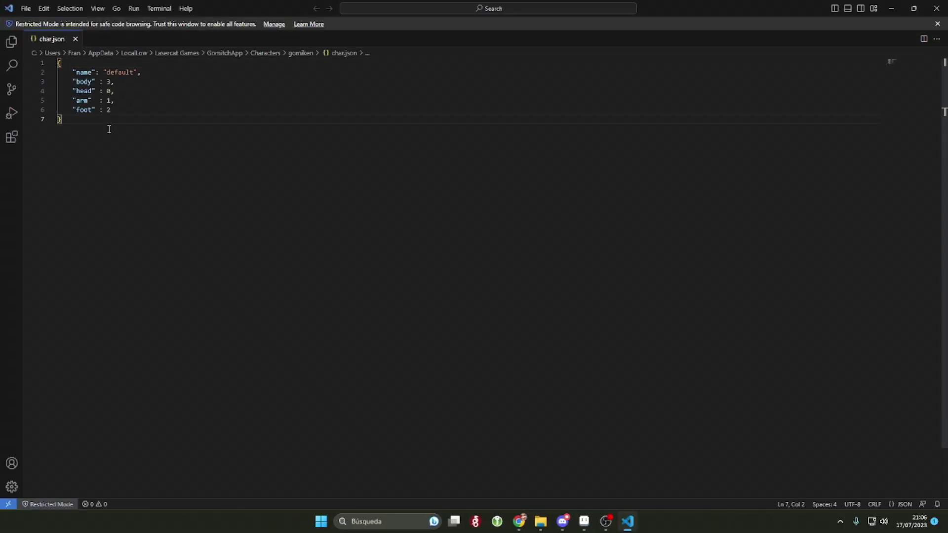
# Step: Replace the "default" name on line 2 of char.json with gomiken
pyautogui.hotkey('ctrl', 'a')
pyautogui.click(81, 116)
pyautogui.hotkey('ctrl', 'a')
pyautogui.click(168, 221)
pyautogui.doubleClick(117, 72)
pyautogui.write('gom')
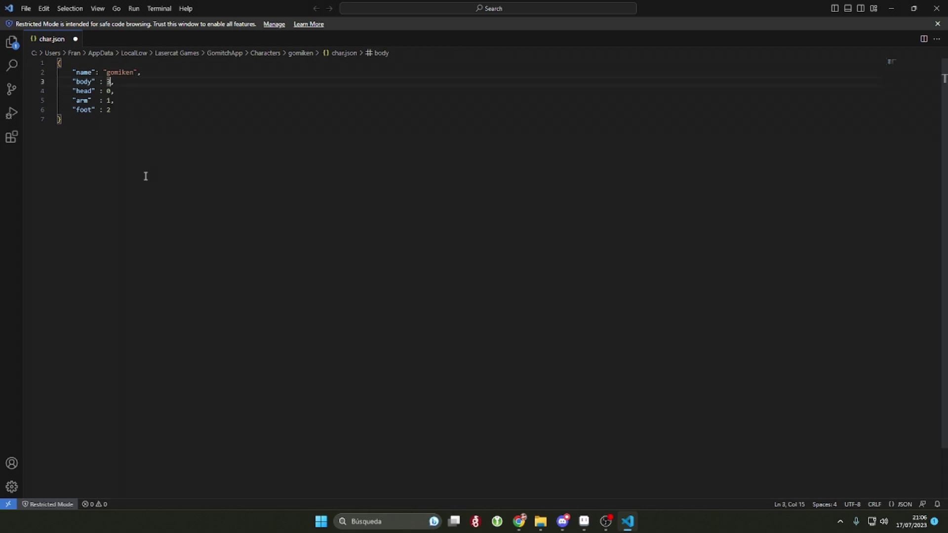
pyautogui.doubleClick(122, 73)
# Step: Check the arm and foot values, then unmaximize Aseprite beside the editor
pyautogui.hotkey('ctrl', 'End')
pyautogui.click(117, 112)
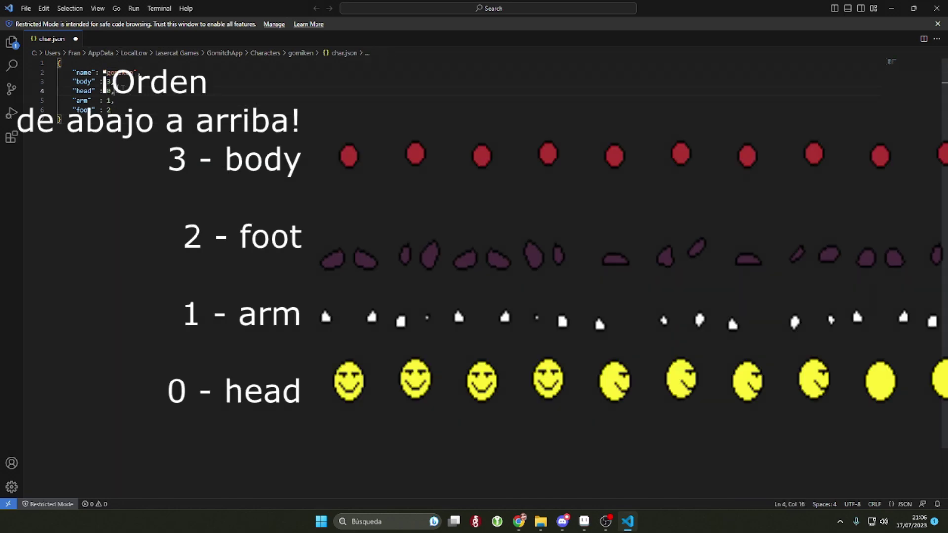
pyautogui.press('Down')
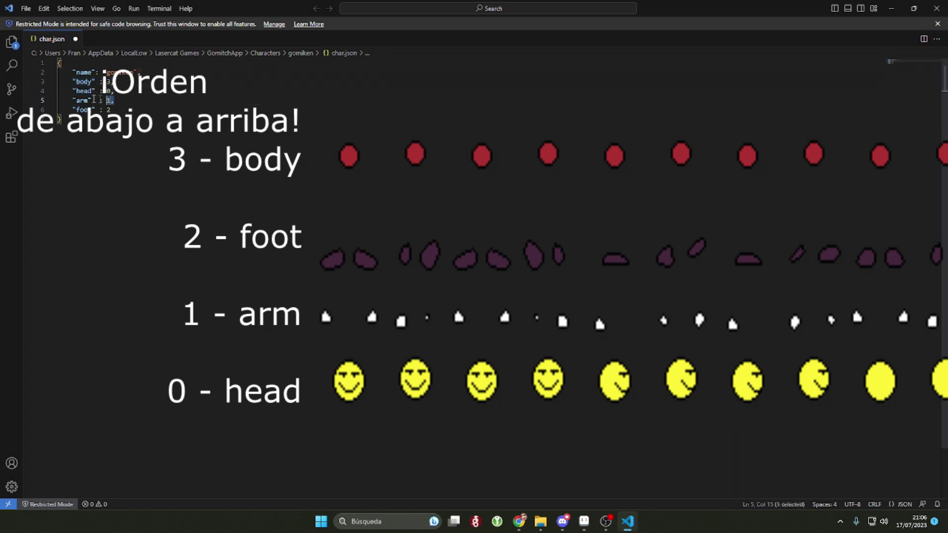
pyautogui.press('Down')
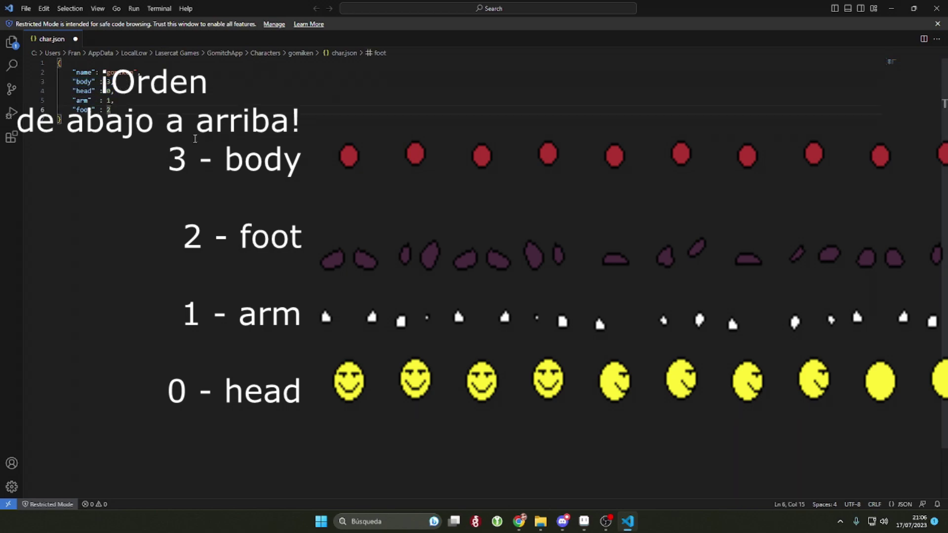
pyautogui.click(590, 522)
pyautogui.moveTo(437, 6); pyautogui.dragTo(584, 45)
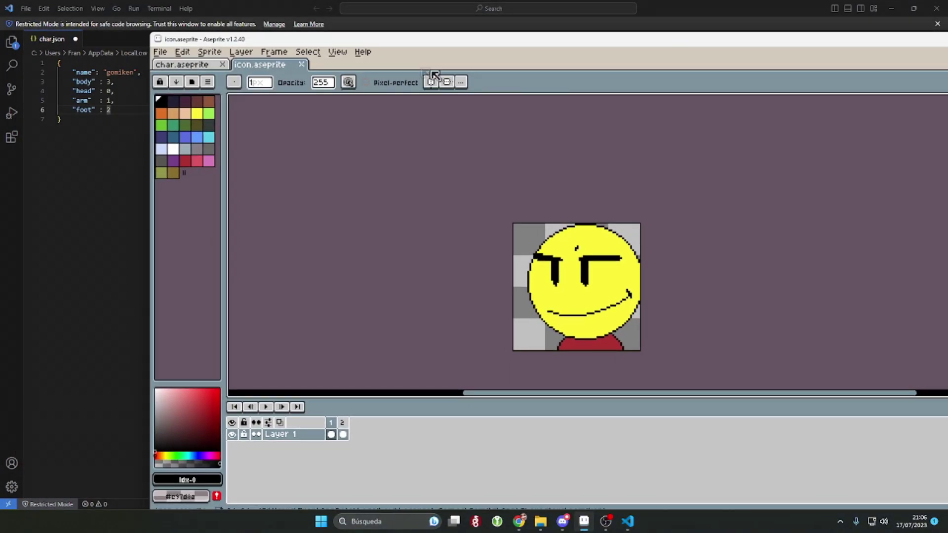
# Step: In char.aseprite, step through the head, arms, legs and body layers
pyautogui.click(190, 65)
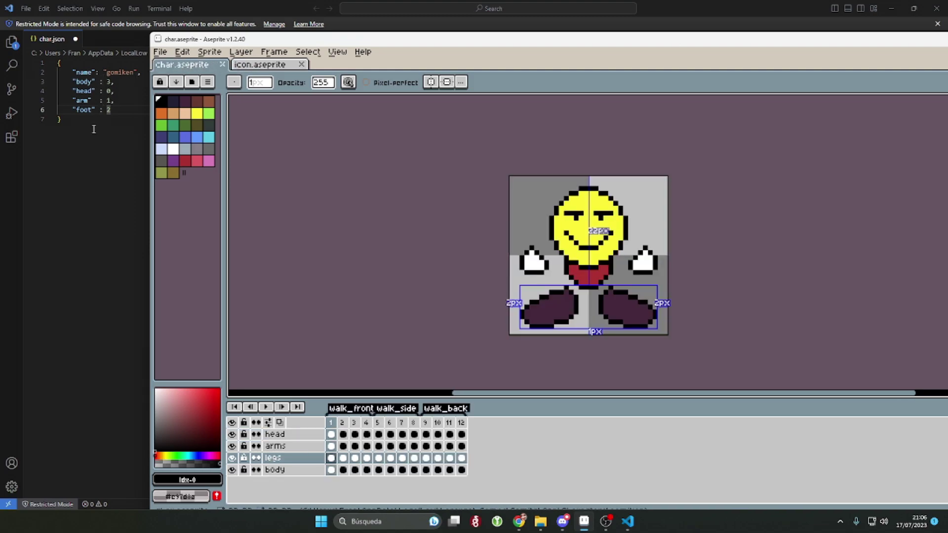
pyautogui.click(306, 437)
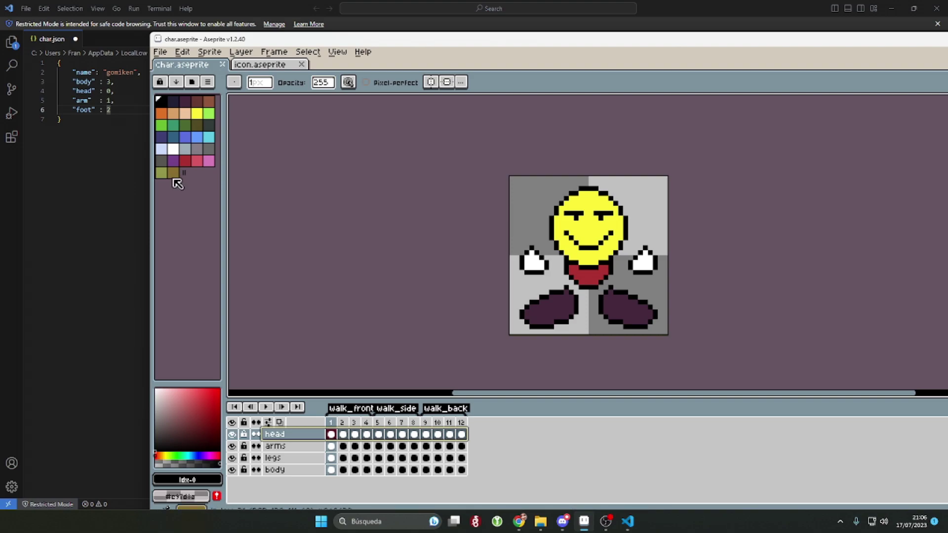
pyautogui.press('Down')
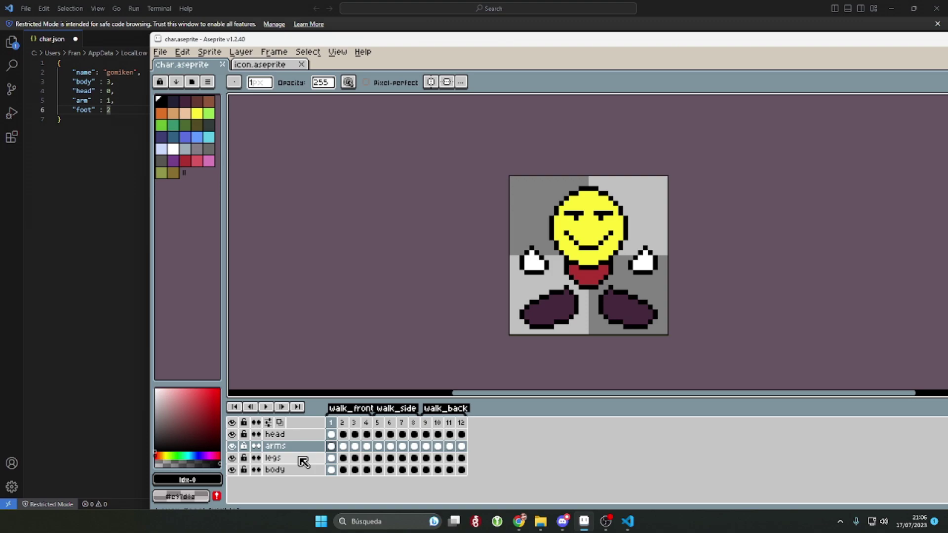
pyautogui.click(300, 459)
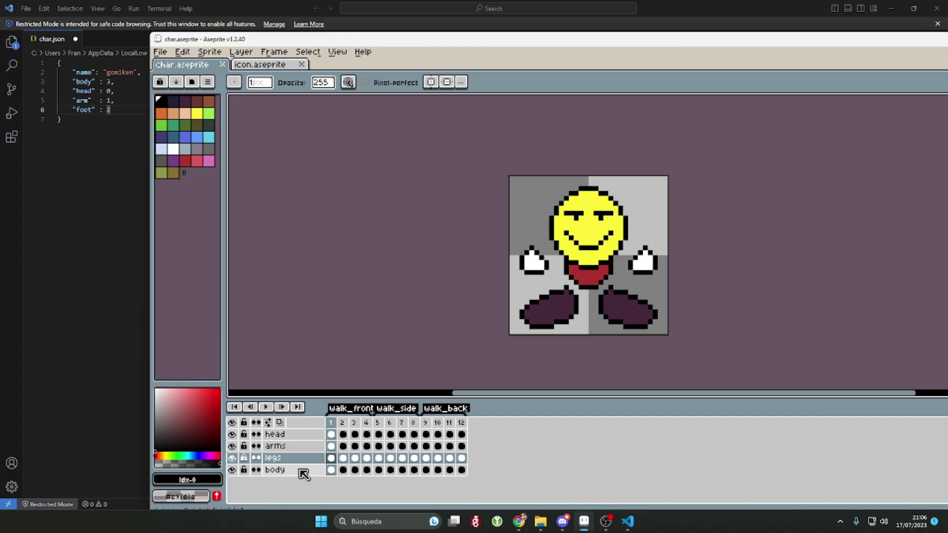
pyautogui.click(291, 471)
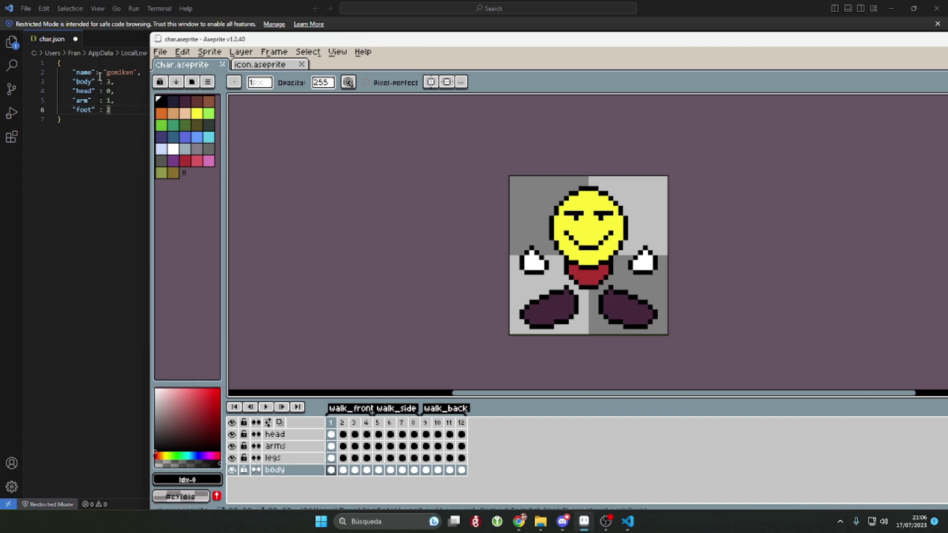
# Step: Compare the layer order with the body value in char.json
pyautogui.doubleClick(107, 82)
pyautogui.hotkey('ctrl', 'a')
pyautogui.click(196, 161)
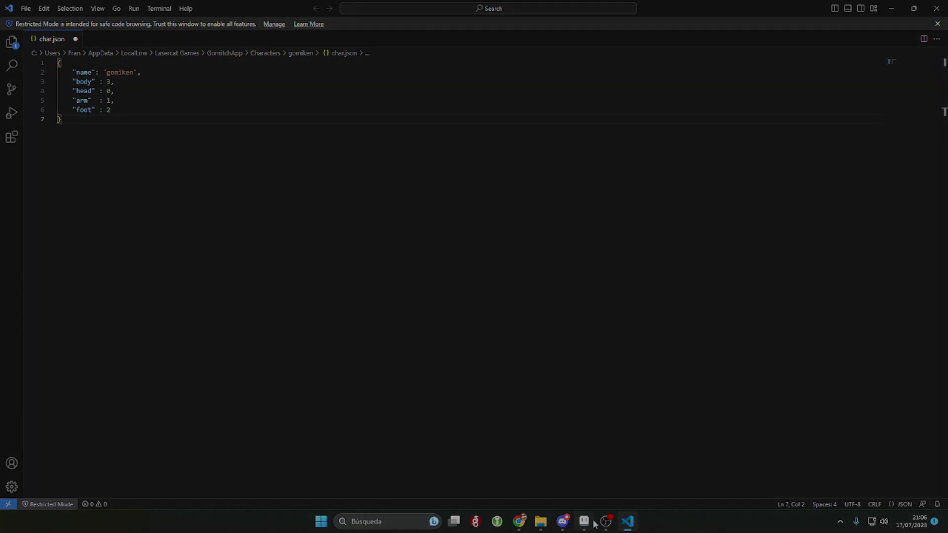
pyautogui.click(591, 523)
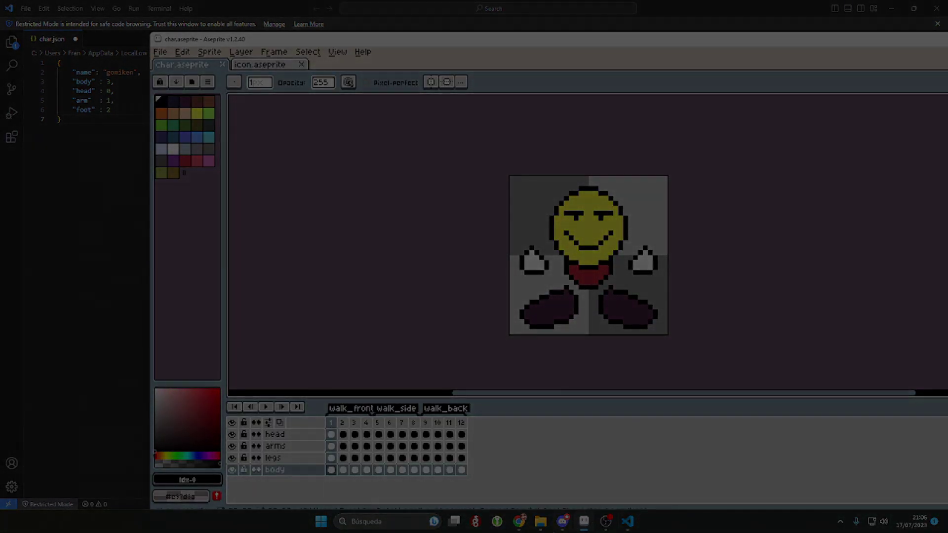
# Step: View the exported sprite sheet, then log in to Gomitch App with the saved account and password
pyautogui.click(540, 522)
pyautogui.doubleClick(434, 162)
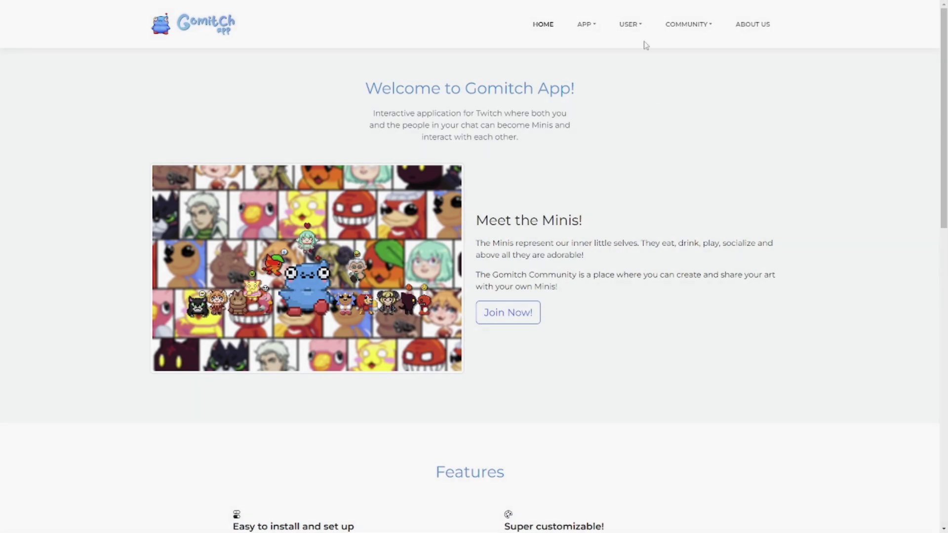
pyautogui.click(631, 24)
pyautogui.click(635, 45)
pyautogui.click(394, 161)
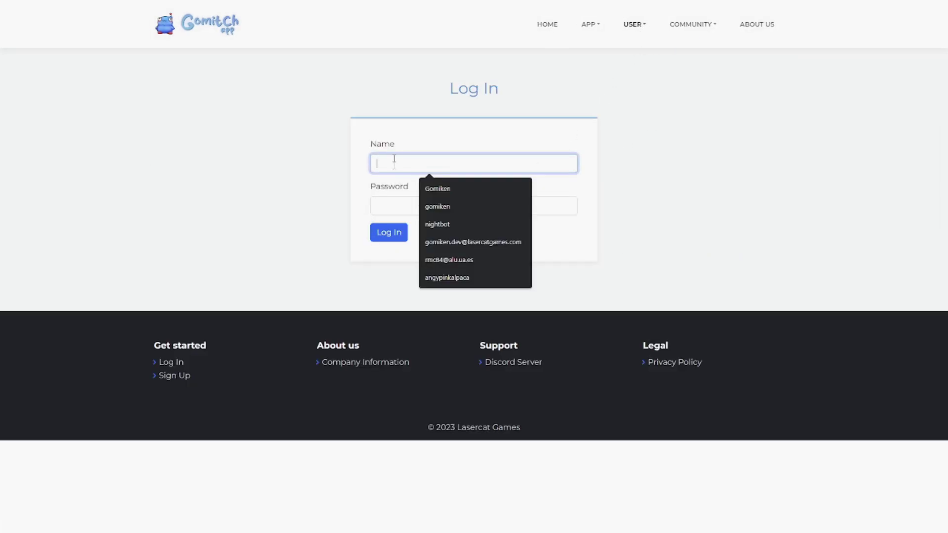
pyautogui.click(440, 207)
pyautogui.click(428, 208)
pyautogui.write('••••')
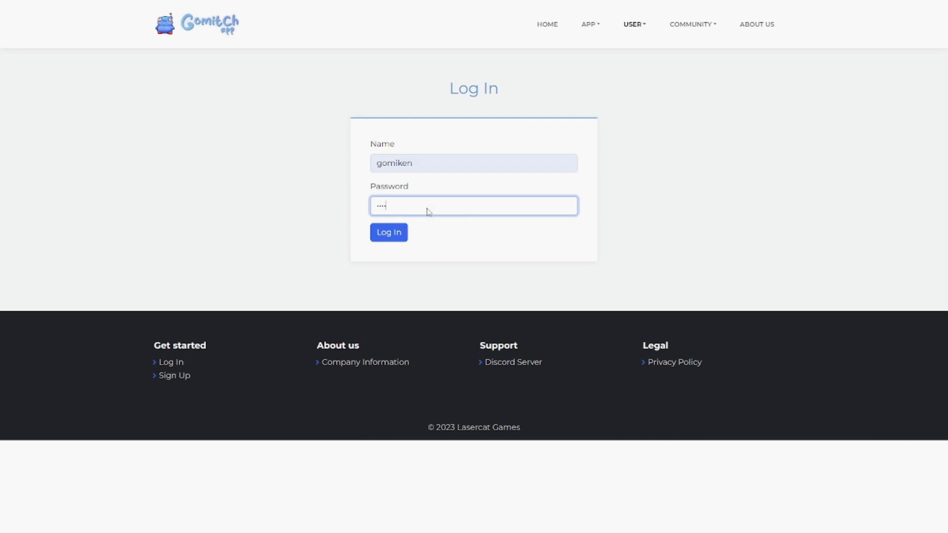
pyautogui.press('Return')
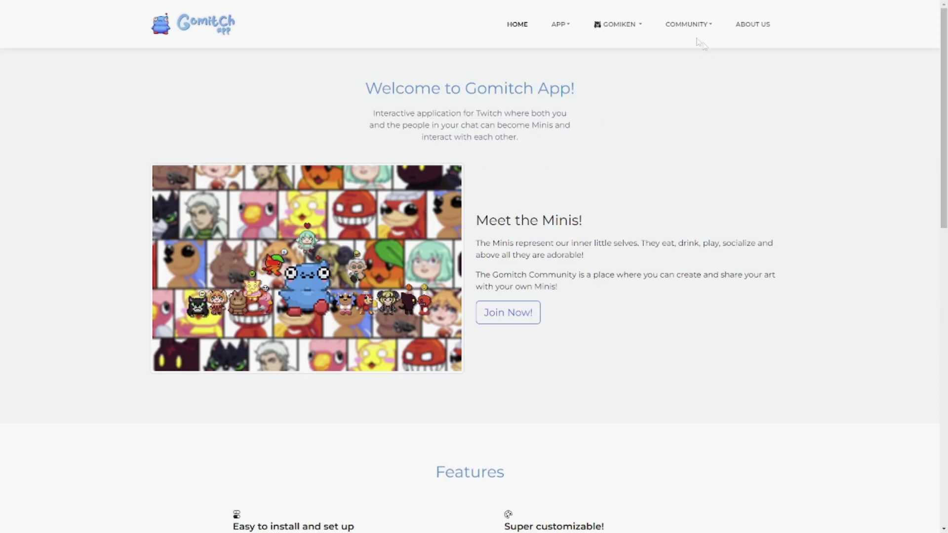
# Step: Choose Create a Mini from the COMMUNITY menu
pyautogui.moveTo(588, 5)
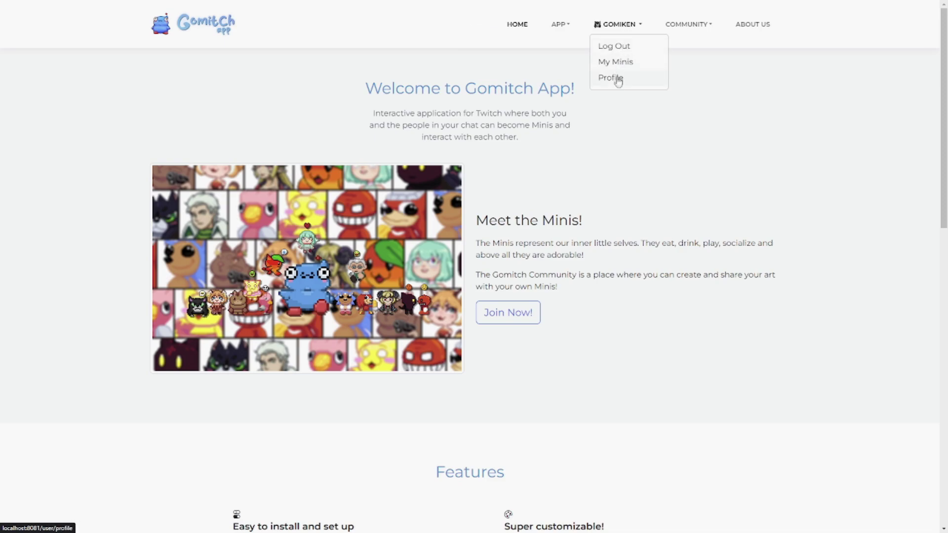
pyautogui.click(687, 24)
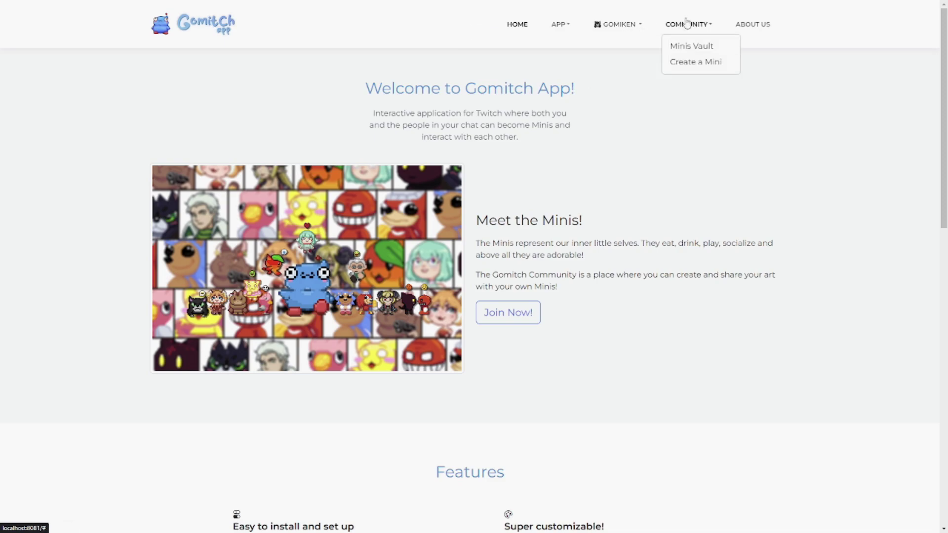
pyautogui.click(694, 64)
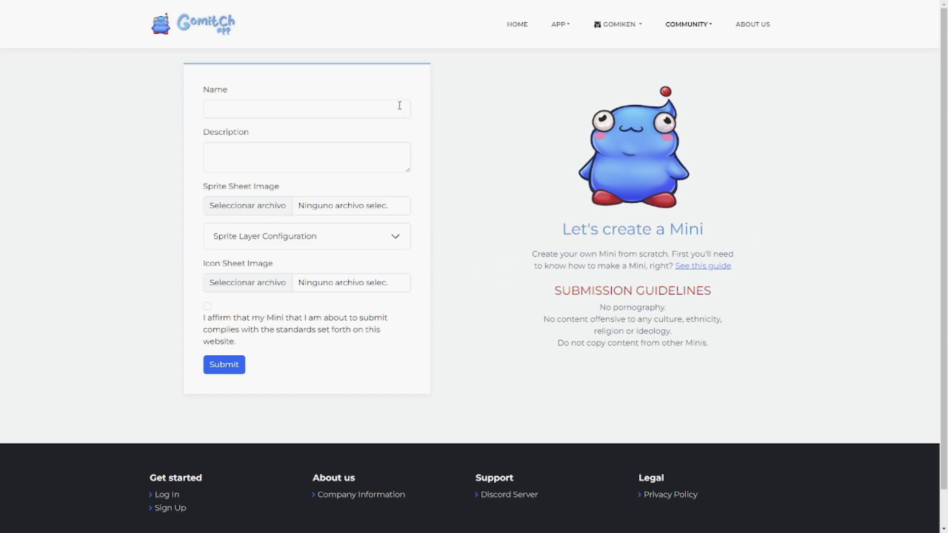
# Step: Enter Testman as the new Mini's name
pyautogui.click(300, 100)
pyautogui.click(708, 148)
pyautogui.click(276, 108)
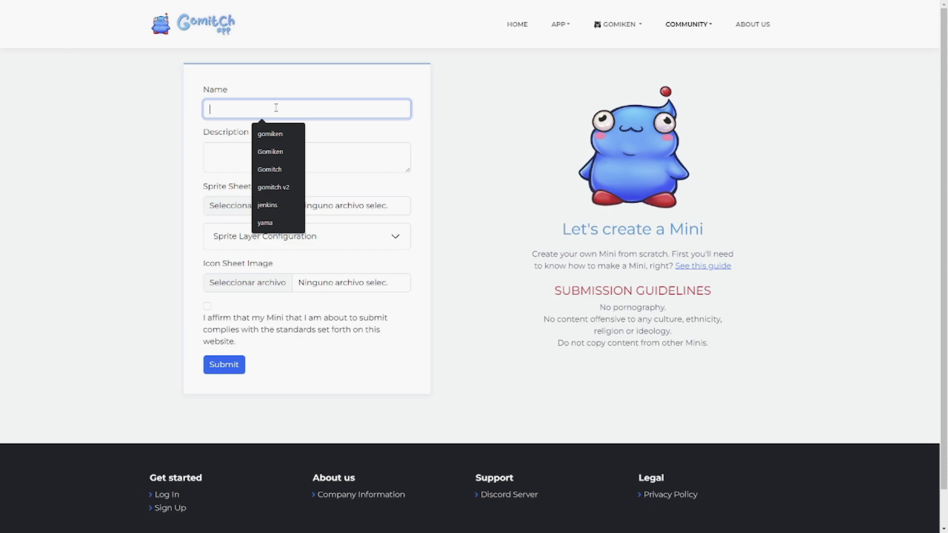
pyautogui.write('tE')
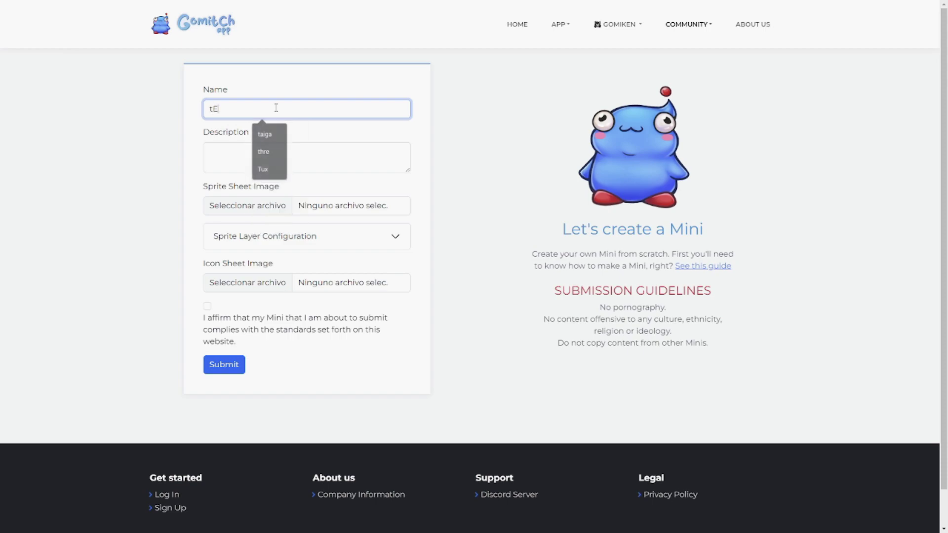
pyautogui.press('BackSpace')
pyautogui.press('BackSpace')
pyautogui.write('Testman')
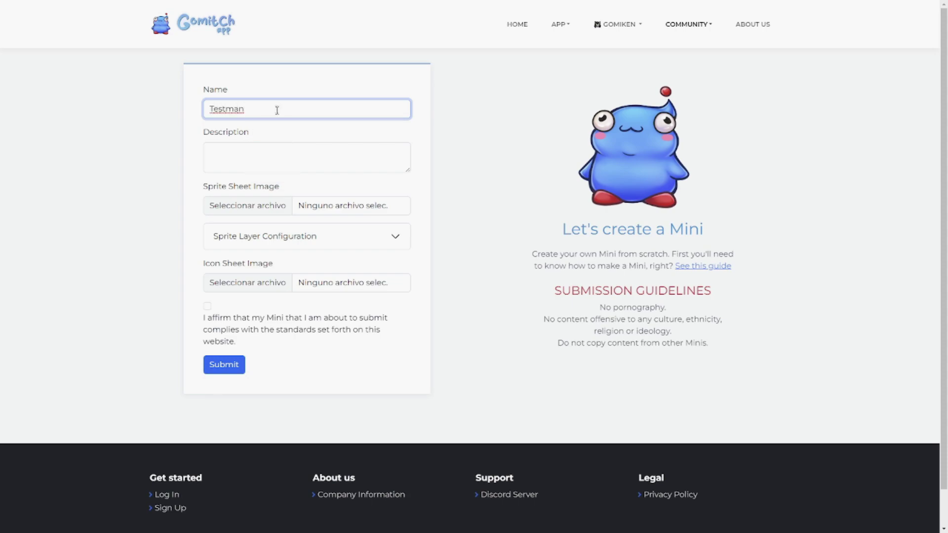
# Step: Add the description "Mini creado en el tutorial de como crear un Mini"
pyautogui.click(299, 170)
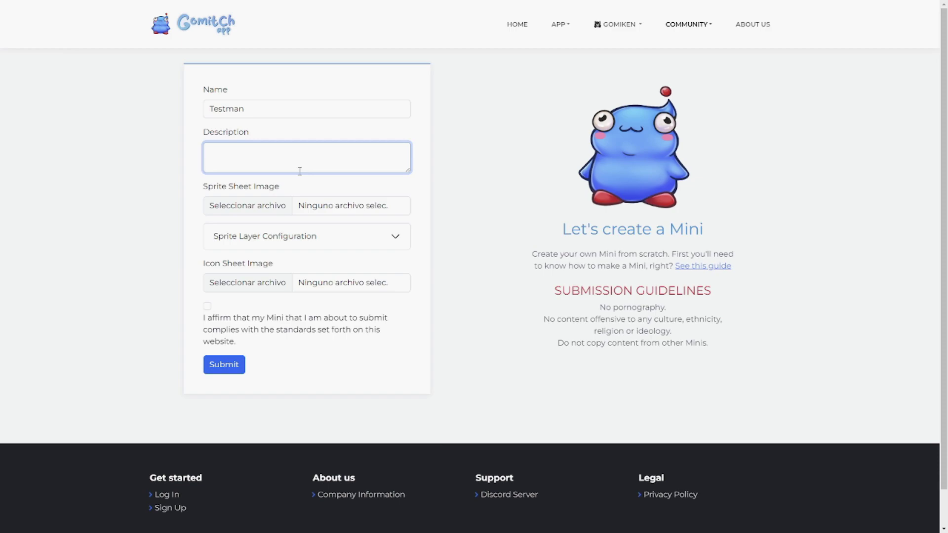
pyautogui.write('Mini creado en el tutorial de como crear un Mi')
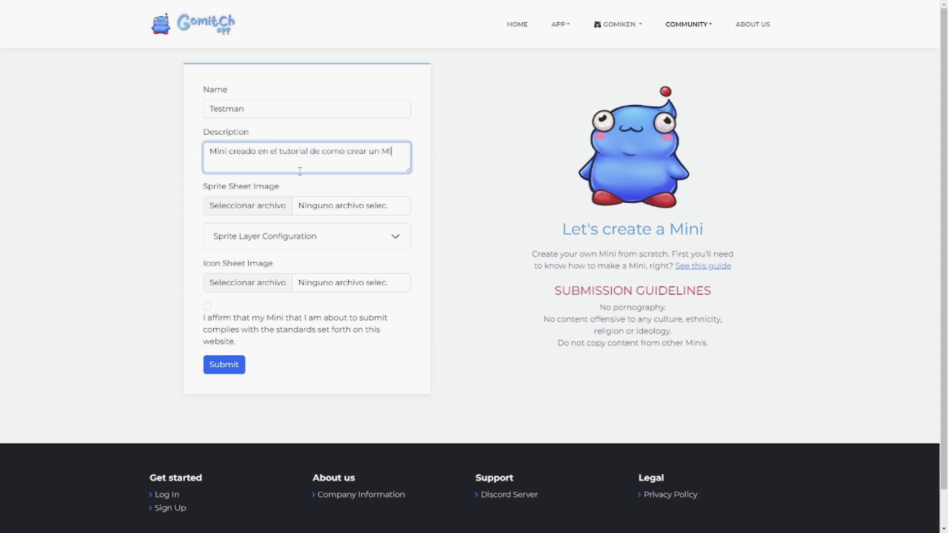
pyautogui.click(523, 195)
pyautogui.click(234, 205)
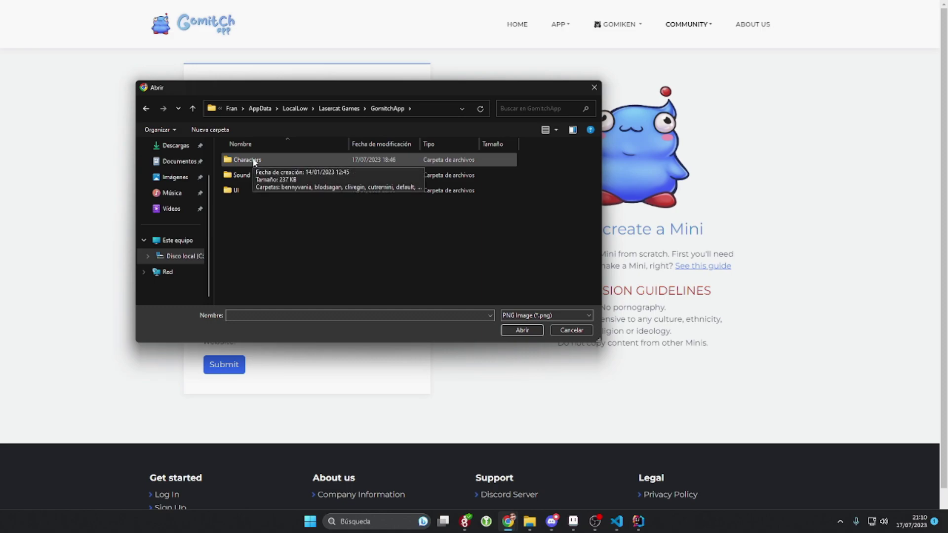
# Step: Attach Characters > gomiken > char.png as the sprite sheet image
pyautogui.doubleClick(254, 162)
pyautogui.scroll(-2, 271, 194)
pyautogui.doubleClick(246, 175)
pyautogui.click(248, 183)
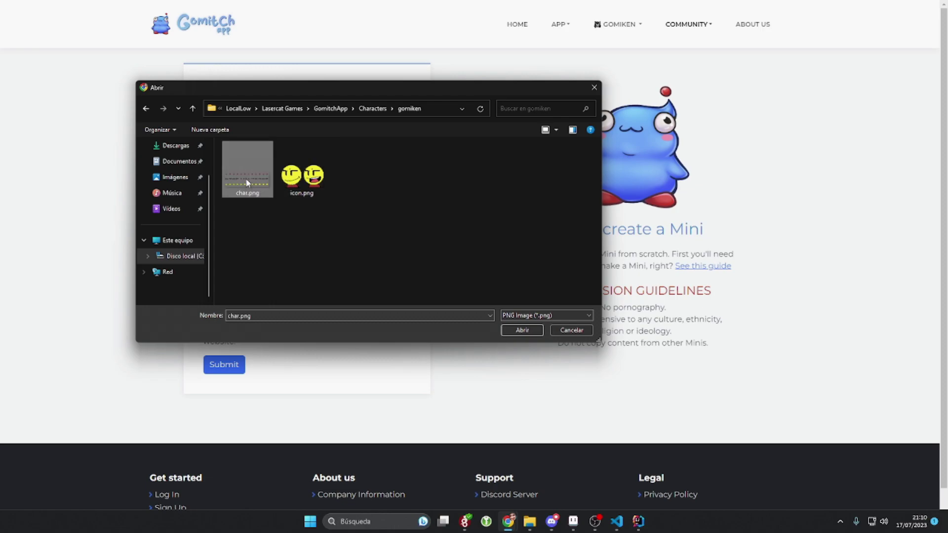
pyautogui.doubleClick(248, 182)
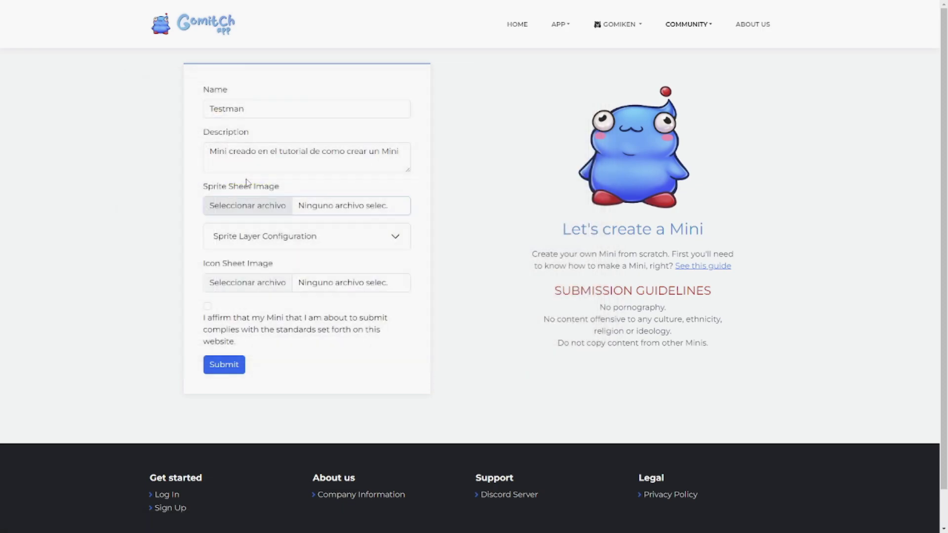
# Step: Leave Head Layer at 1 in the layer settings and attach icon.png as the icon sheet
pyautogui.click(269, 241)
pyautogui.scroll(-2, 516, 254)
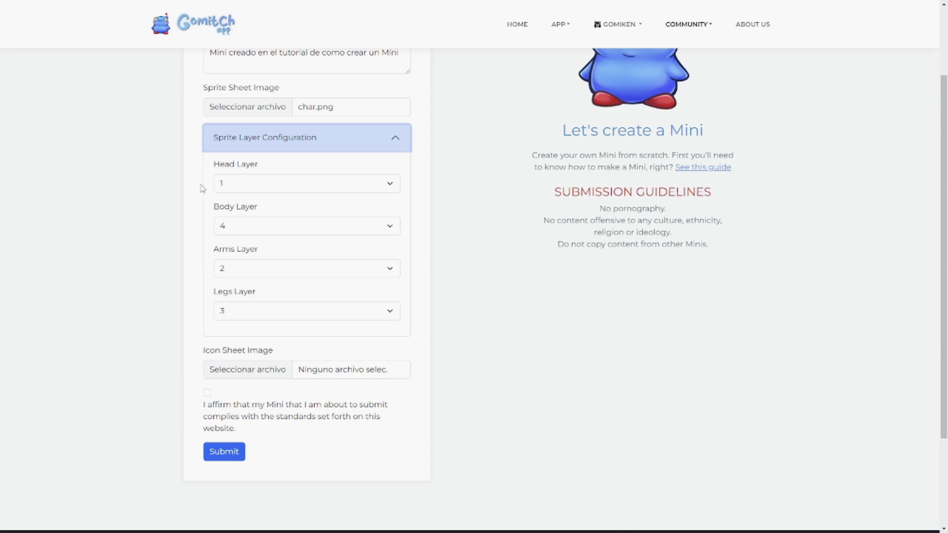
pyautogui.click(225, 185)
pyautogui.click(223, 195)
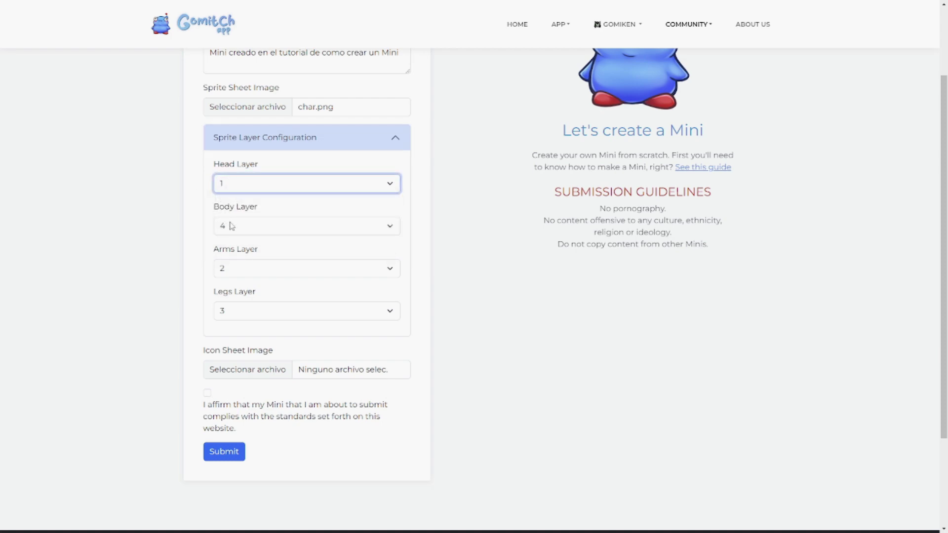
pyautogui.click(475, 267)
pyautogui.click(233, 133)
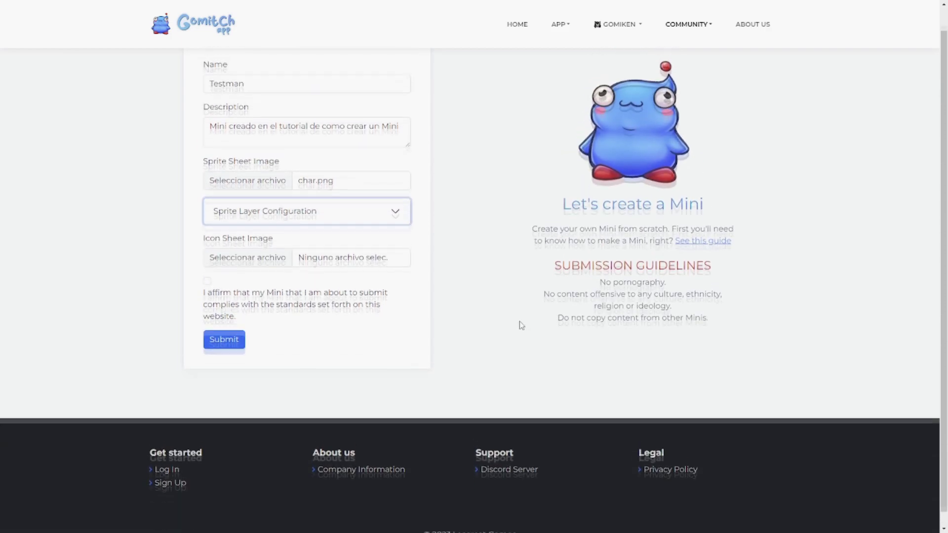
pyautogui.click(279, 283)
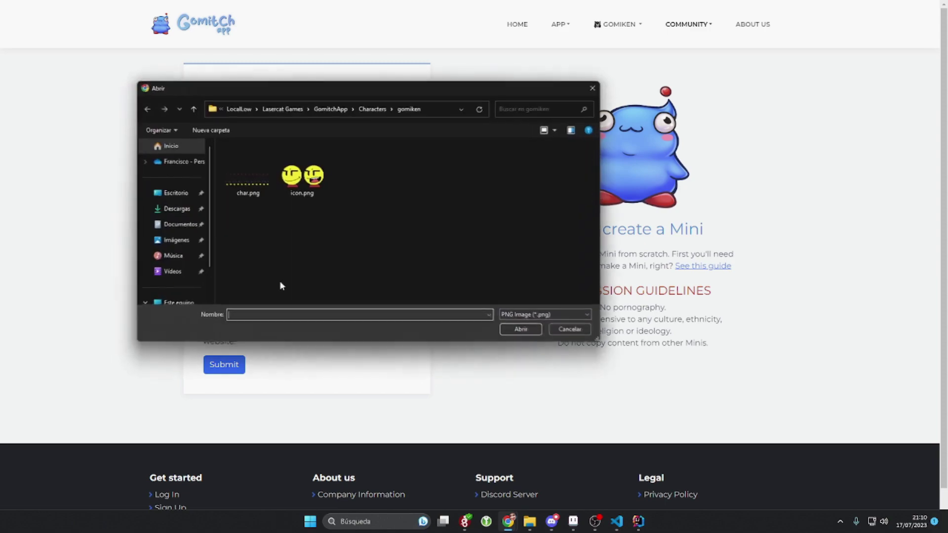
pyautogui.doubleClick(302, 175)
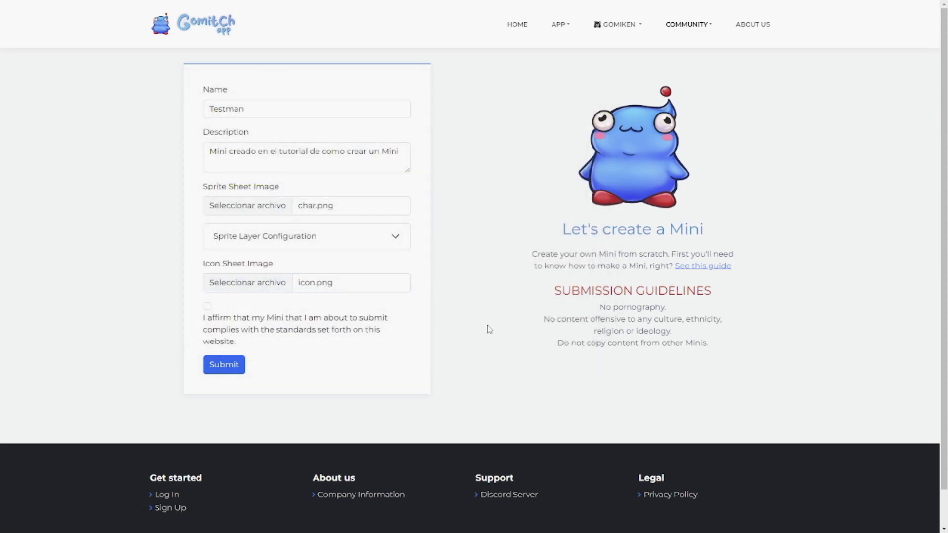
# Step: Tick the guidelines affirmation, submit Testman for review, and go back home
pyautogui.click(207, 307)
pyautogui.click(217, 367)
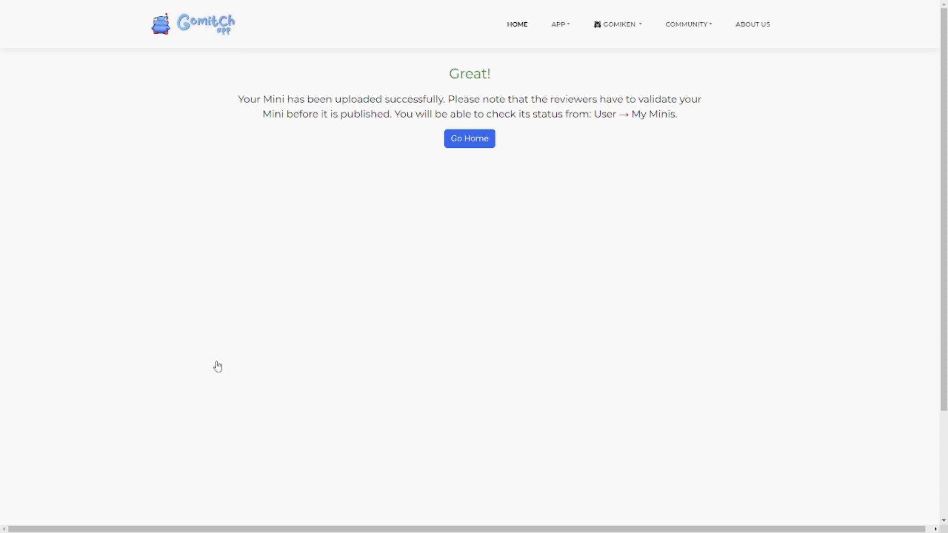
pyautogui.moveTo(243, 99); pyautogui.dragTo(440, 97)
pyautogui.click(463, 97)
pyautogui.click(486, 143)
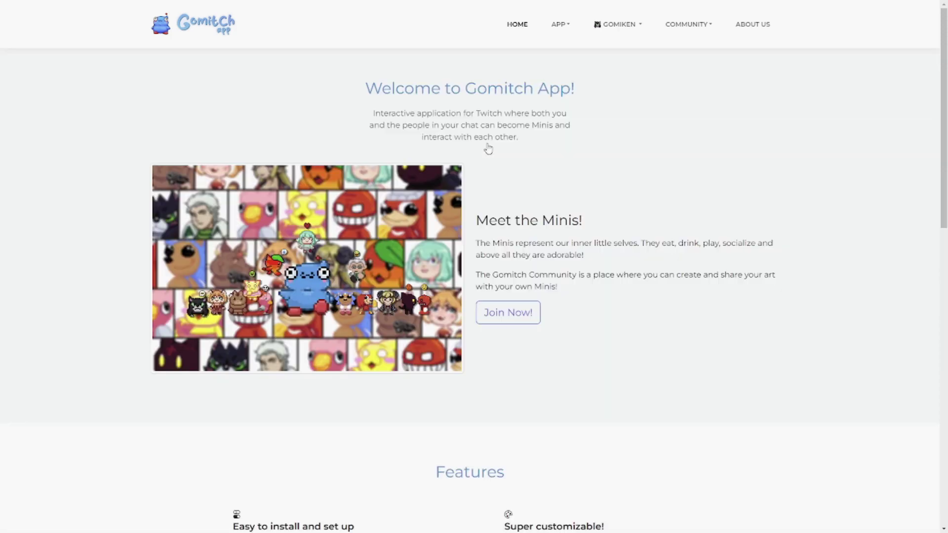
pyautogui.click(626, 36)
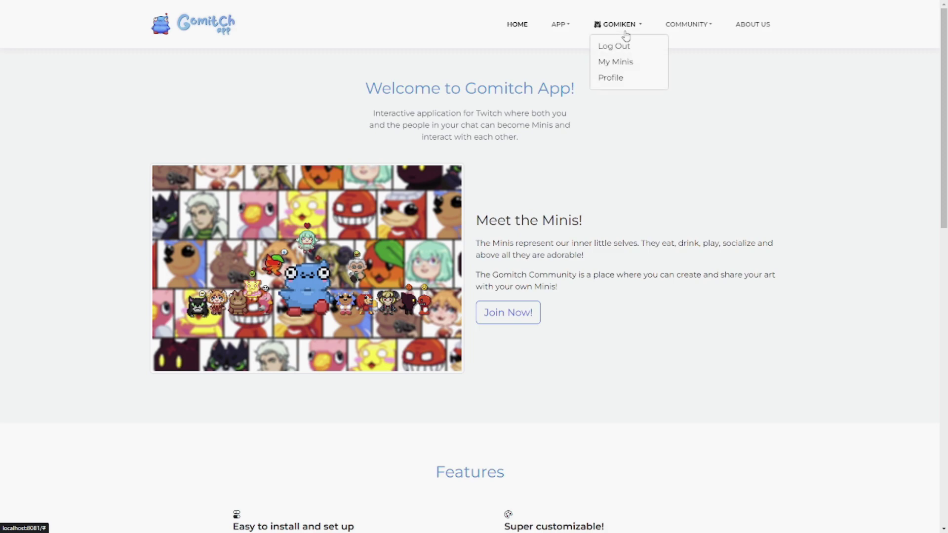
pyautogui.click(617, 63)
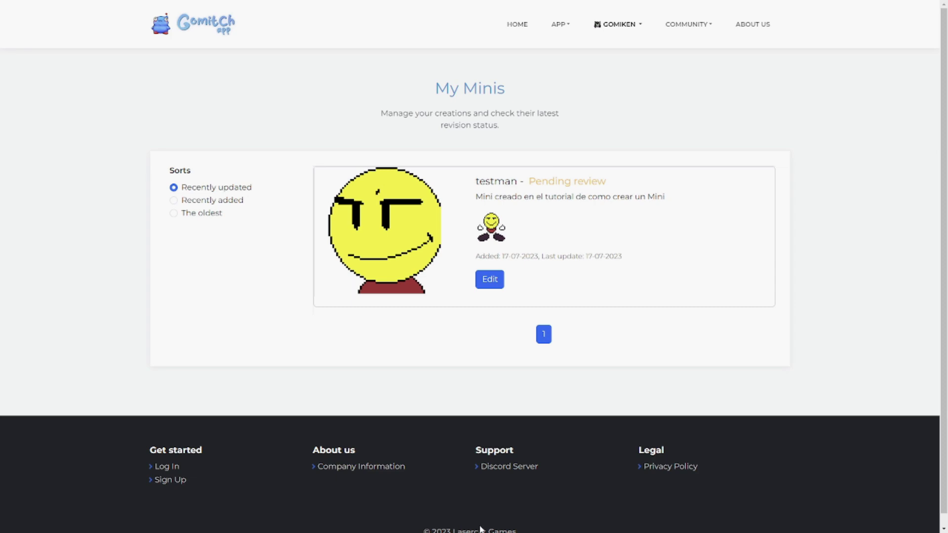
pyautogui.click(489, 280)
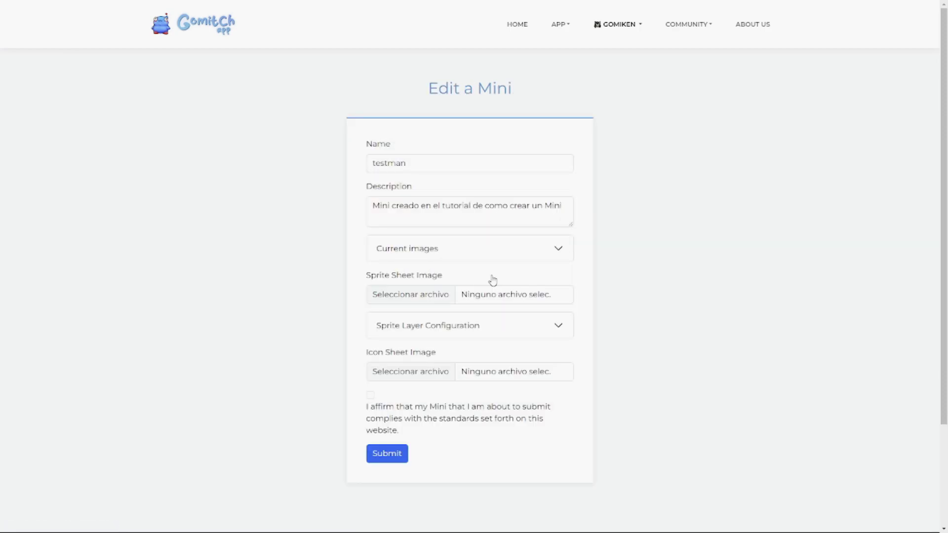
pyautogui.scroll(-2, 420, 239)
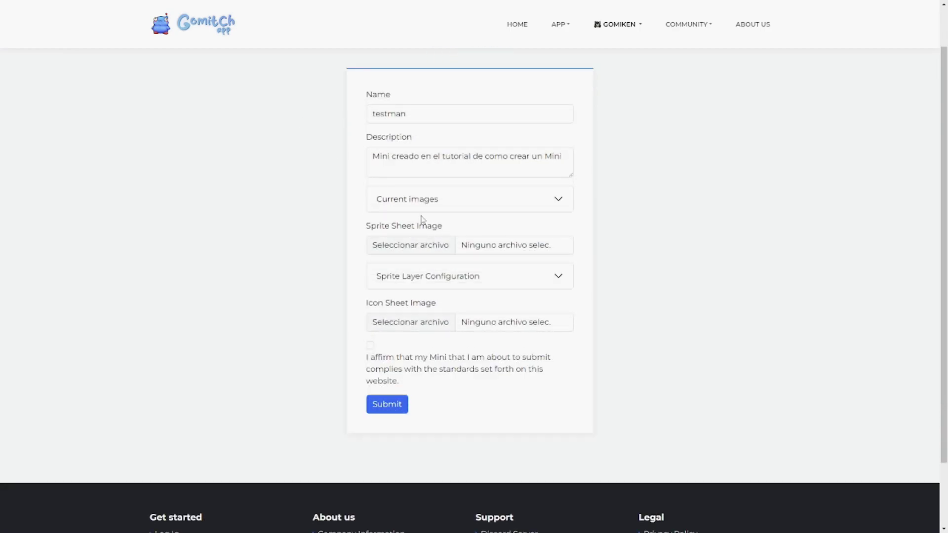
pyautogui.scroll(2, 476, 331)
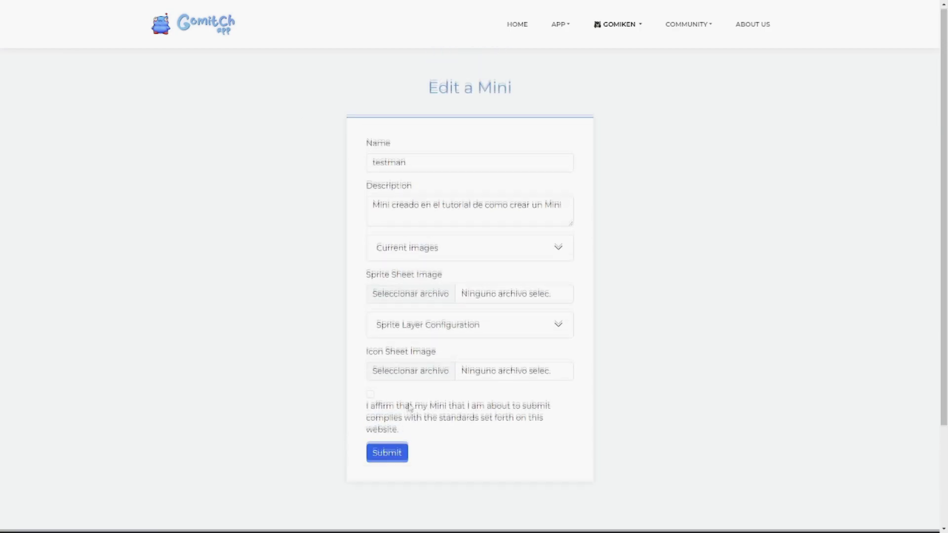
pyautogui.click(420, 331)
pyautogui.click(422, 326)
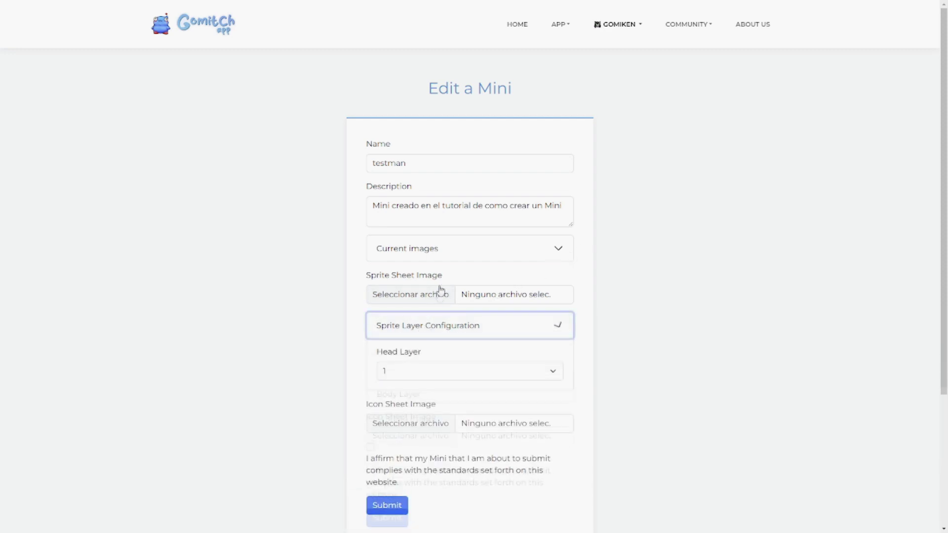
pyautogui.click(438, 246)
pyautogui.click(437, 246)
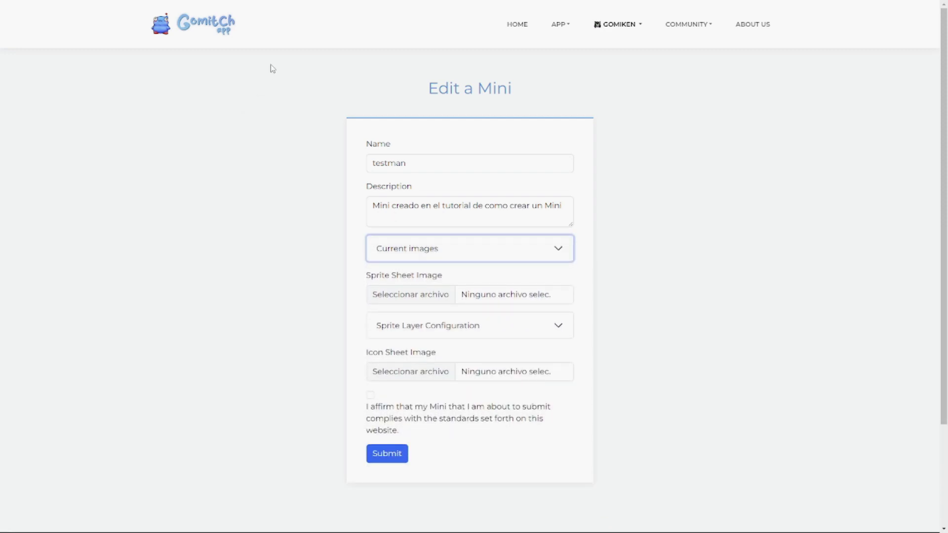
pyautogui.click(201, 23)
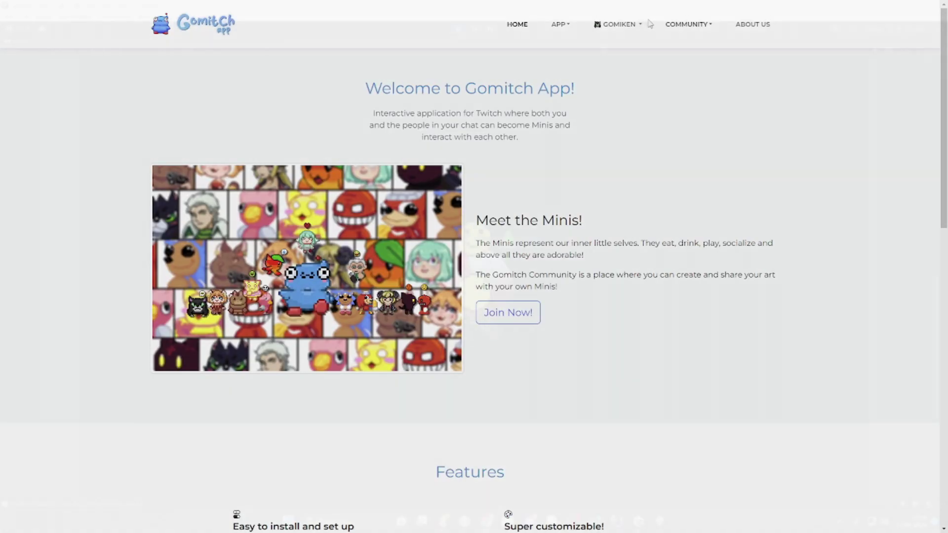
pyautogui.click(618, 25)
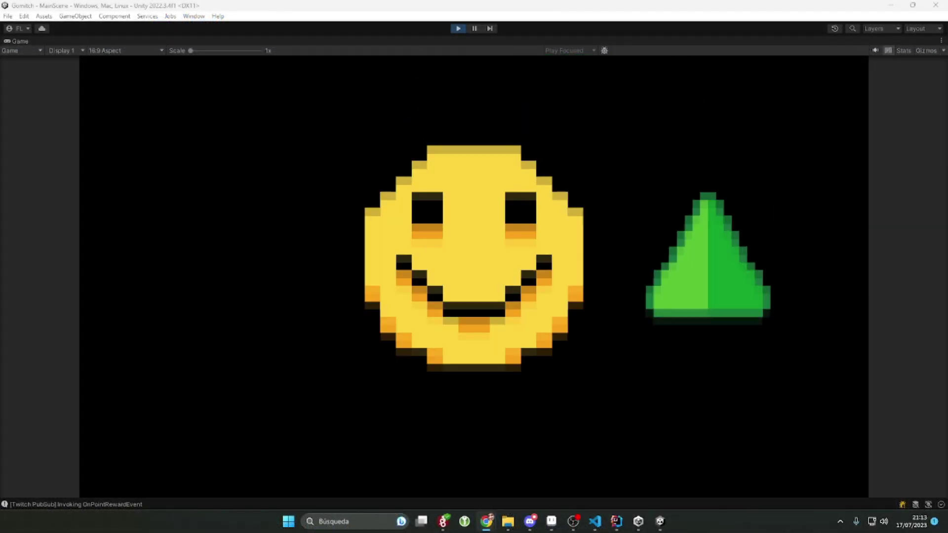